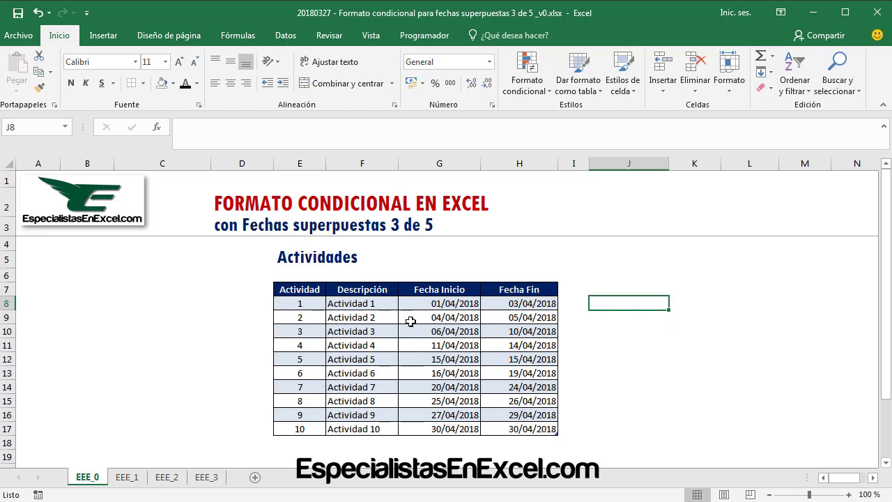
Walk through the Actividades 1–10 table, showing the start and end dates of Actividades 1 and 2.
left_click_drag(287, 304, 473, 304)
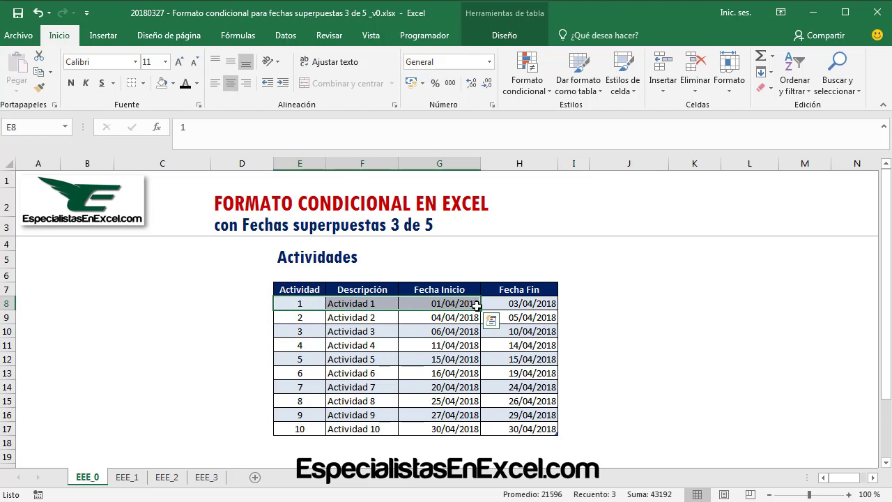
left_click(438, 301)
left_click(504, 309)
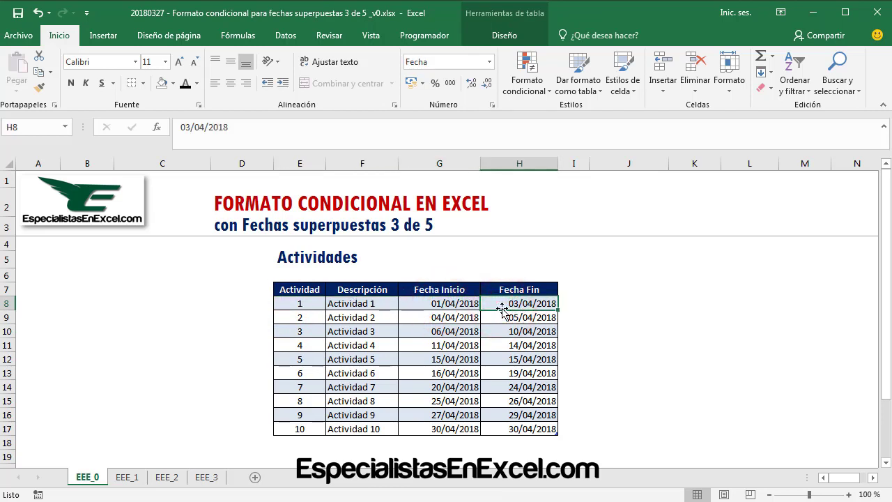
left_click(357, 304)
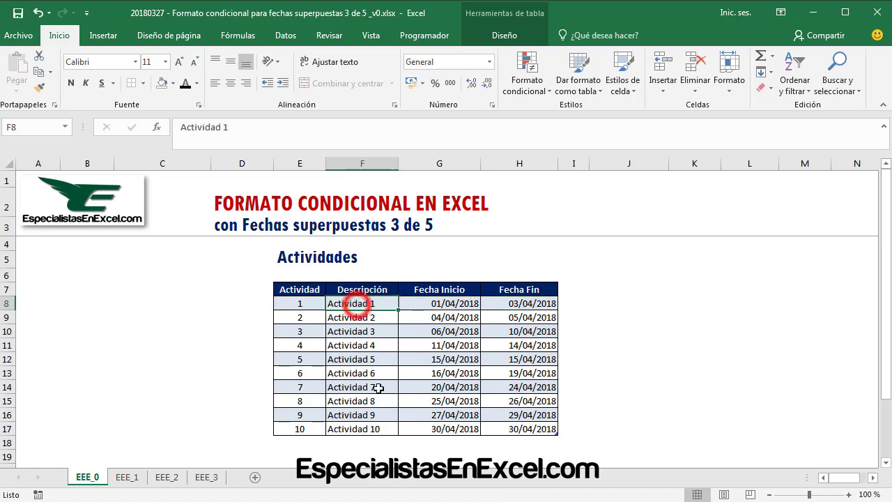
left_click(368, 426)
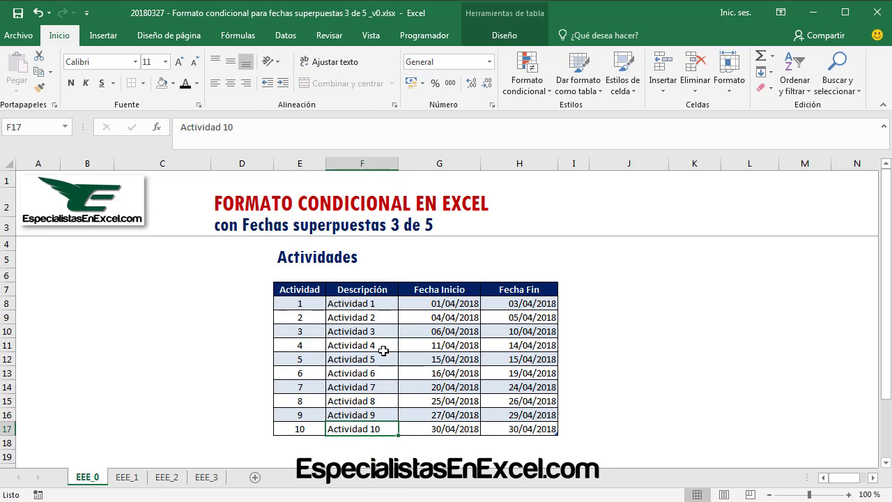
left_click(446, 304)
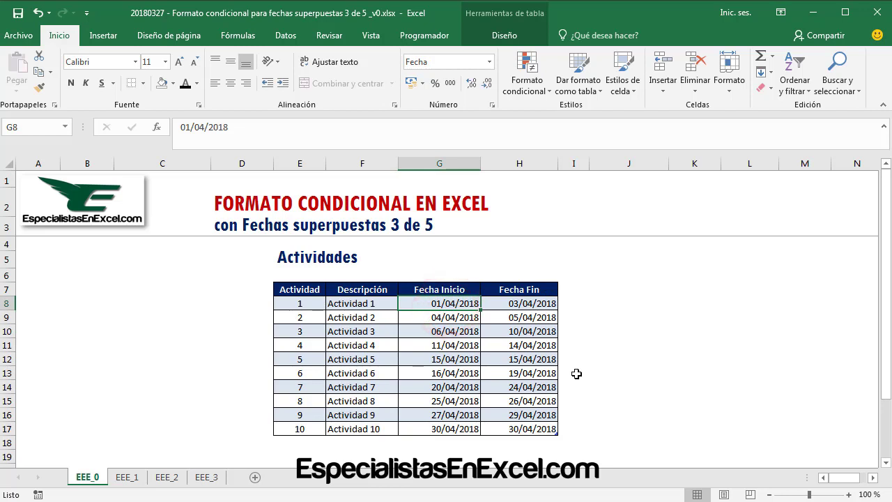
left_click(534, 304)
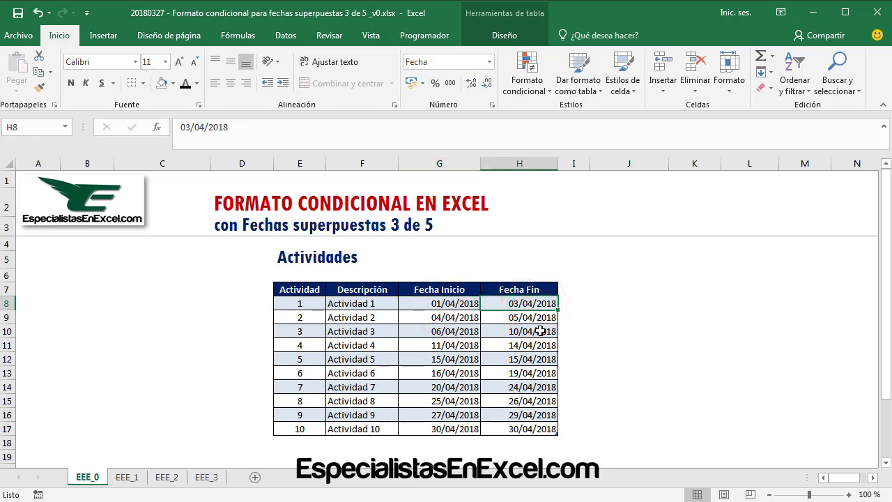
left_click(371, 304)
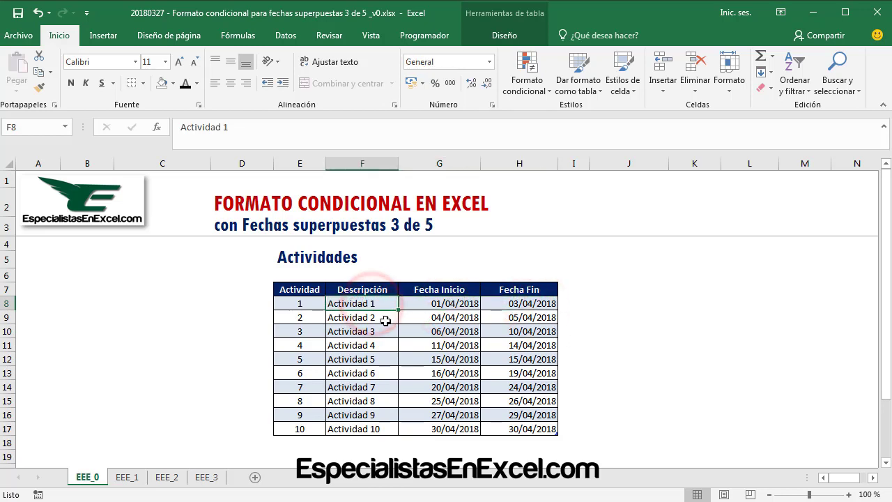
left_click(428, 317)
left_click(522, 317)
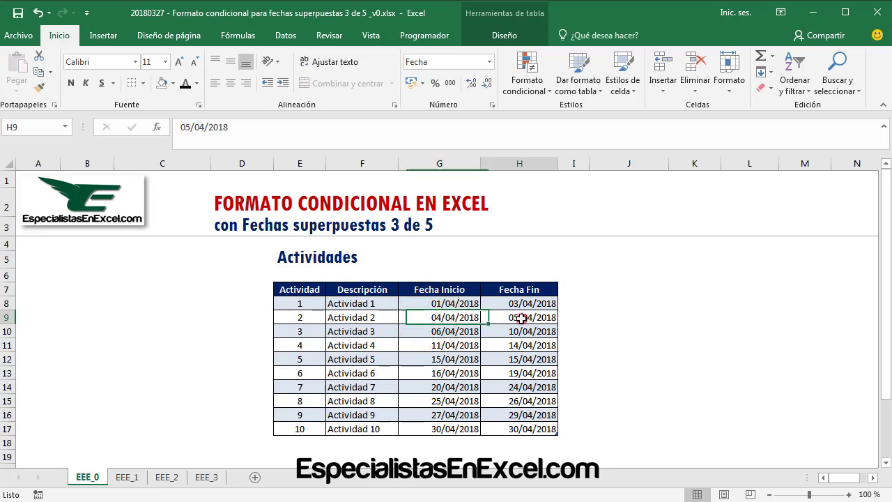
left_click(356, 317)
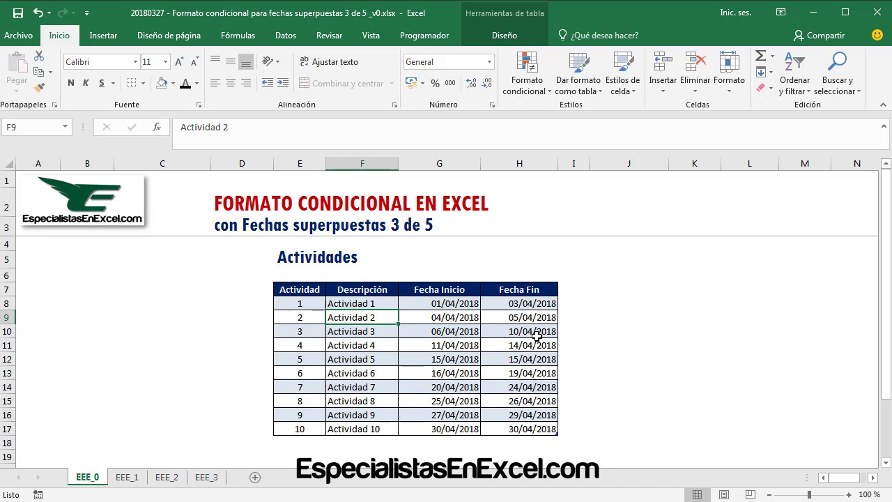
Mark the date spans of Actividad 1 and Actividad 2.
left_click_drag(530, 304, 426, 305)
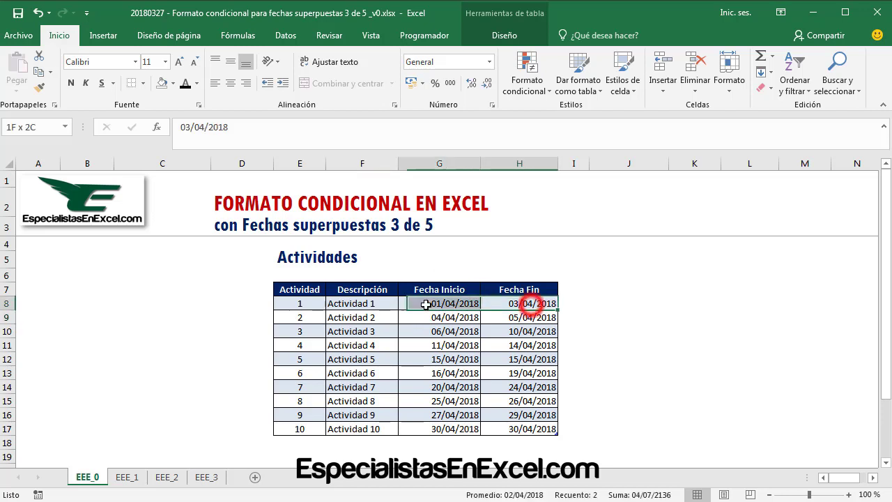
left_click(362, 303)
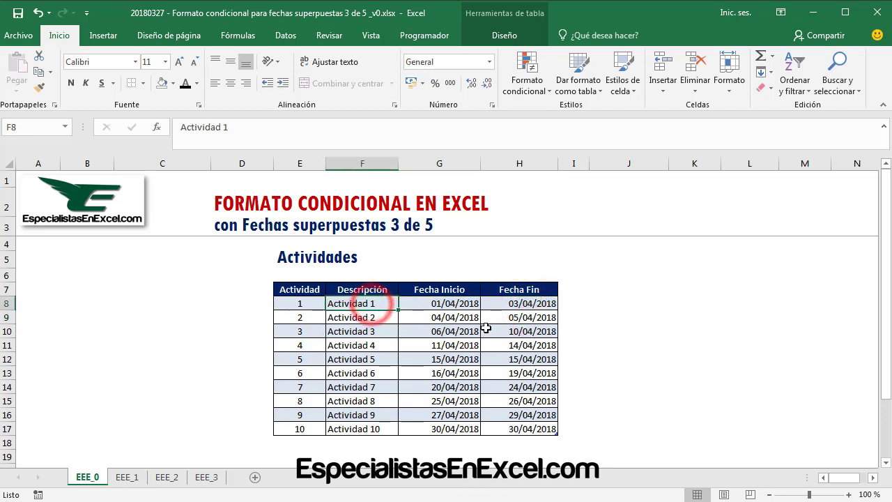
left_click_drag(527, 317, 443, 317)
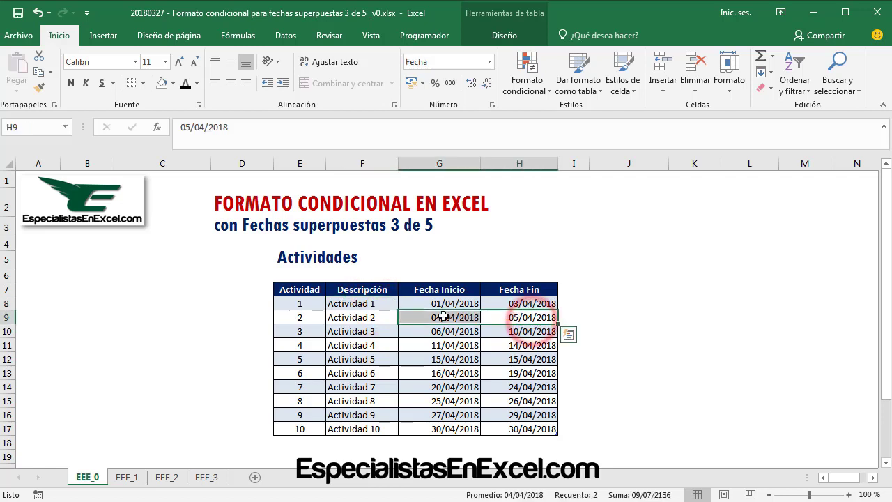
left_click(383, 317)
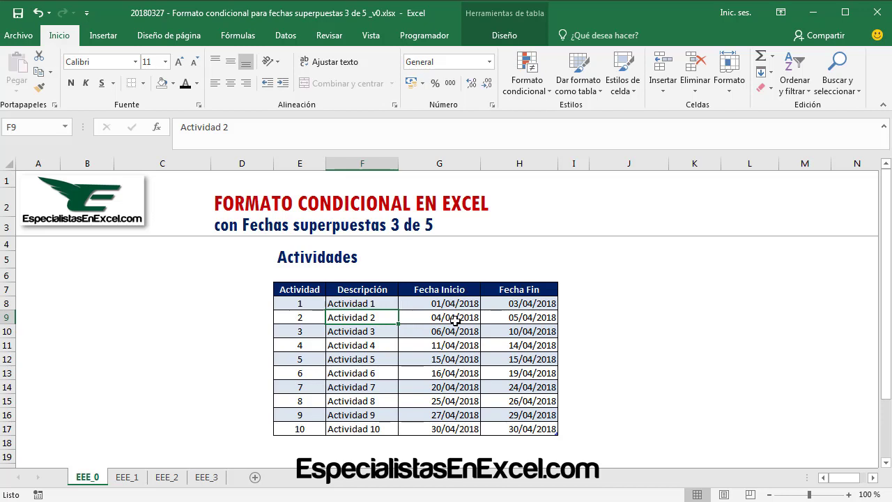
Compare Actividad 2's dates (04/04–05/04/2018) with Actividad 3's start and end dates.
left_click(454, 321)
left_click(532, 315)
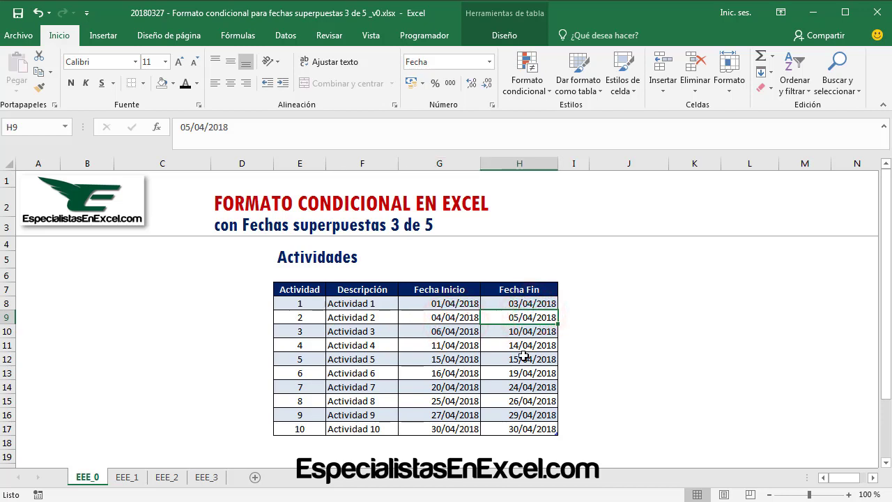
left_click(432, 319)
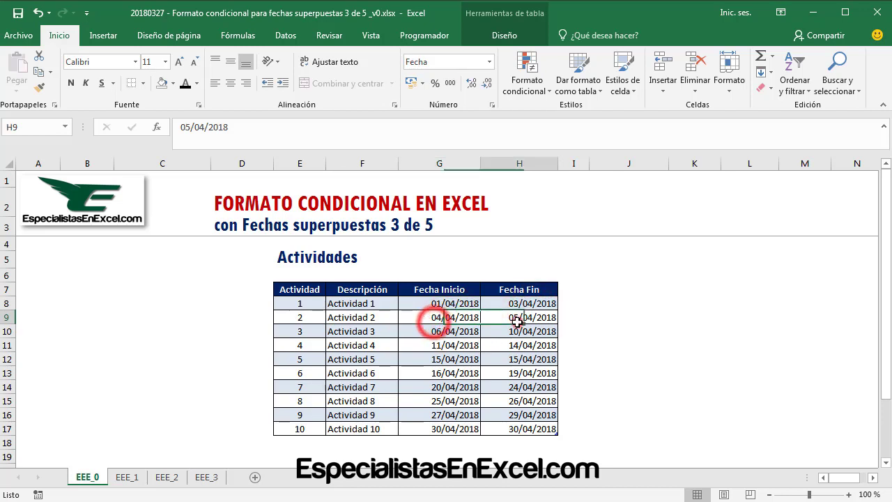
left_click(512, 320)
left_click(436, 318)
left_click(530, 319)
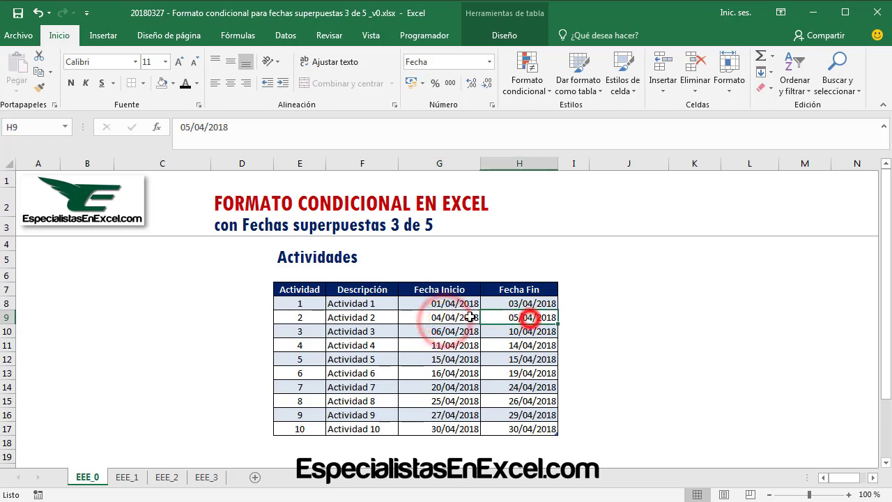
left_click(384, 317)
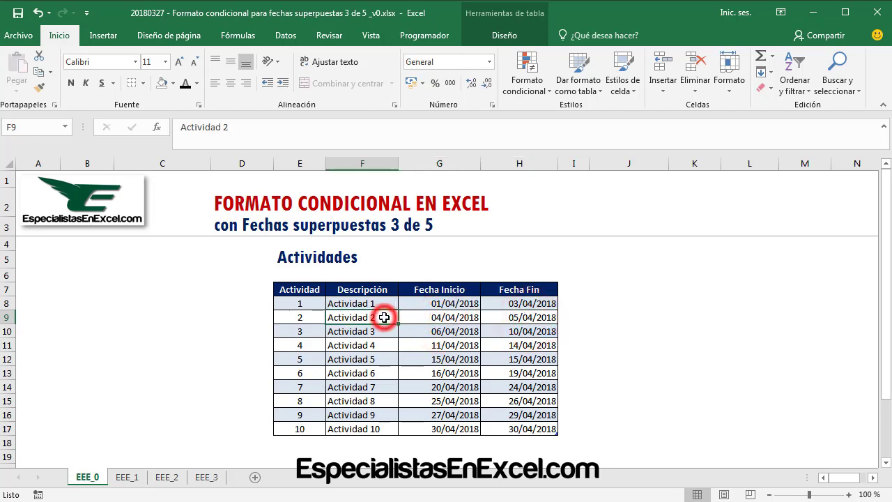
left_click(453, 333)
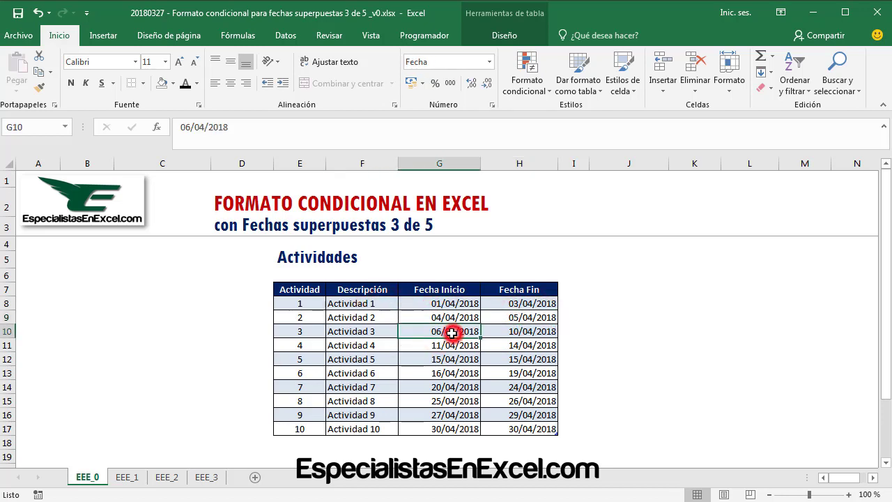
left_click(539, 334)
left_click(371, 331)
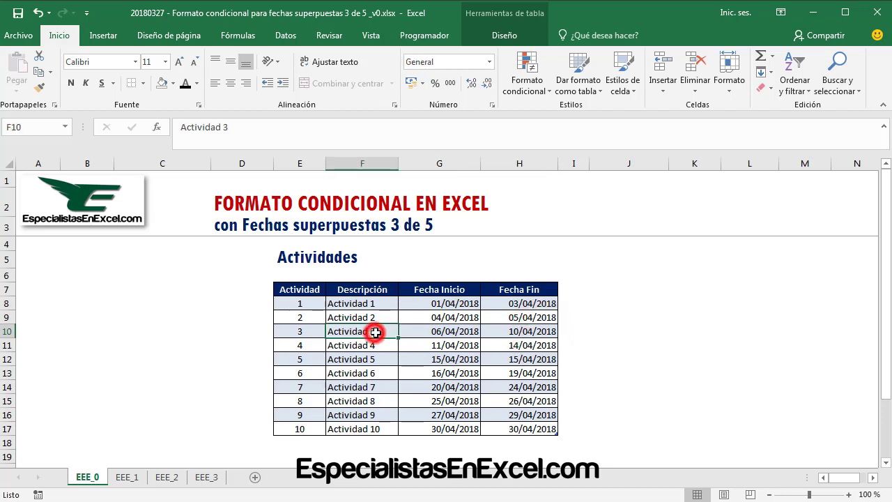
Show that Actividad 2 ends 05/04/2018, before Actividad 3 starts on 06/04/2018.
left_click(519, 316)
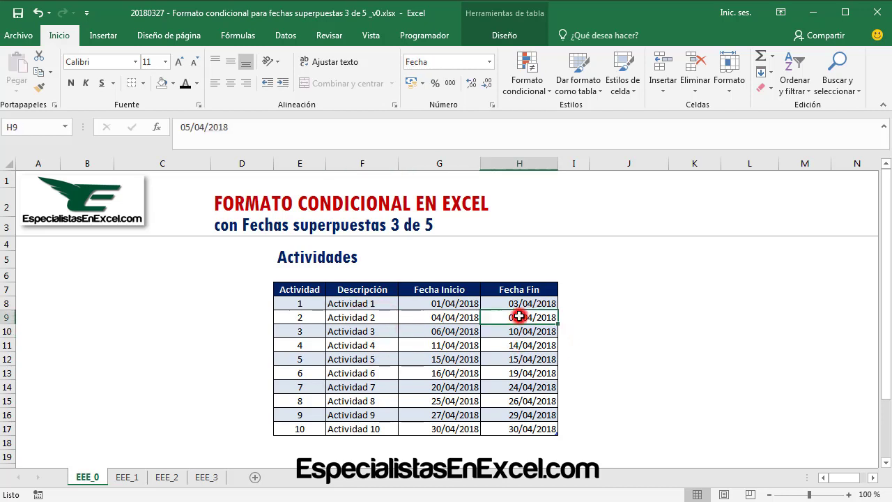
left_click(449, 334)
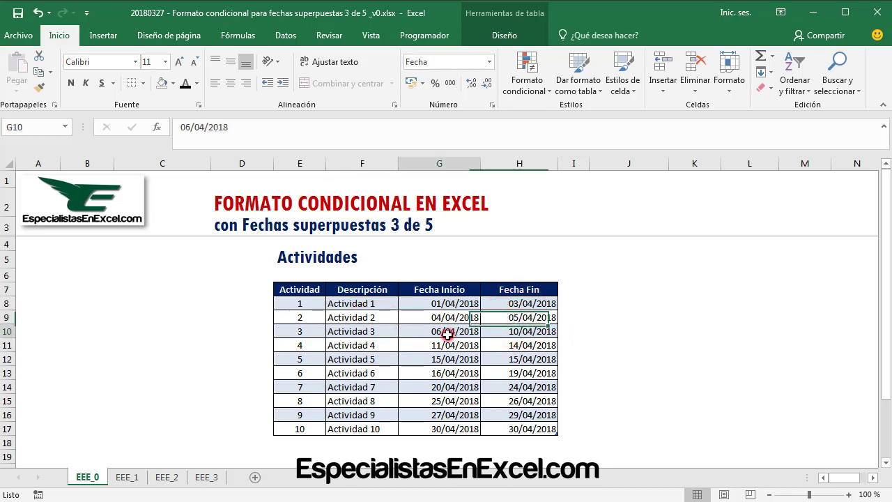
left_click(516, 318)
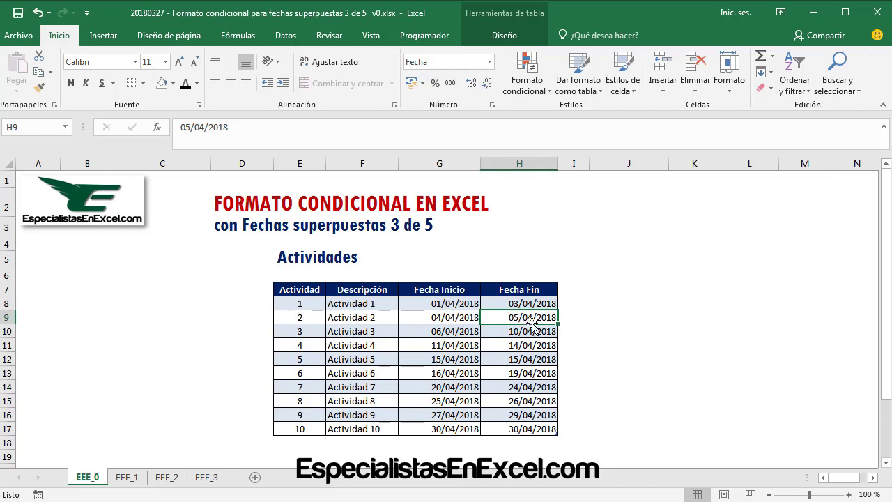
left_click(465, 315)
left_click(514, 318)
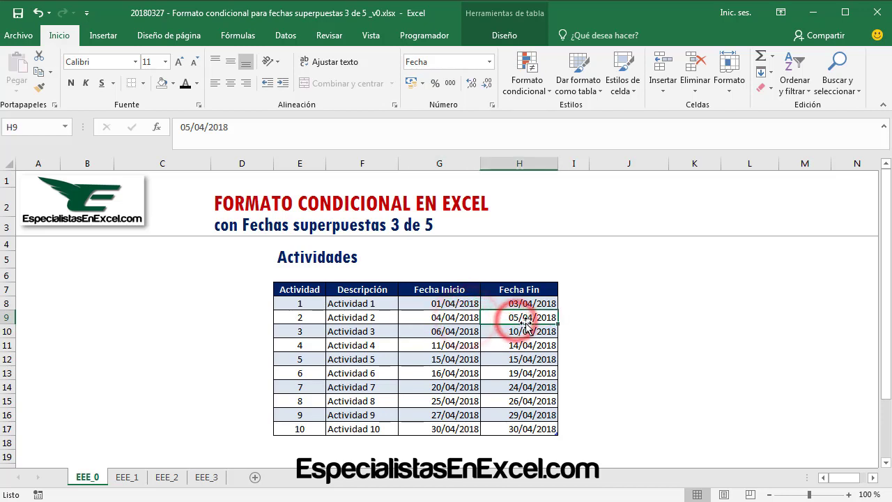
left_click(464, 333)
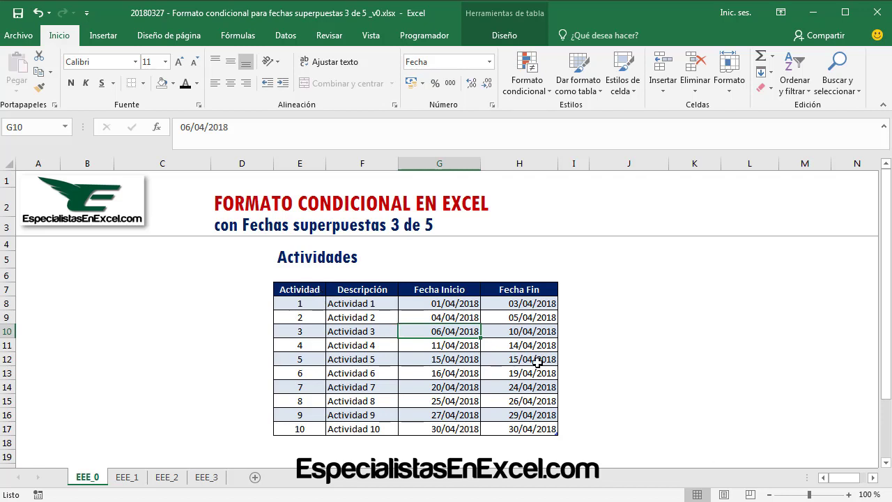
left_click_drag(300, 304, 512, 392)
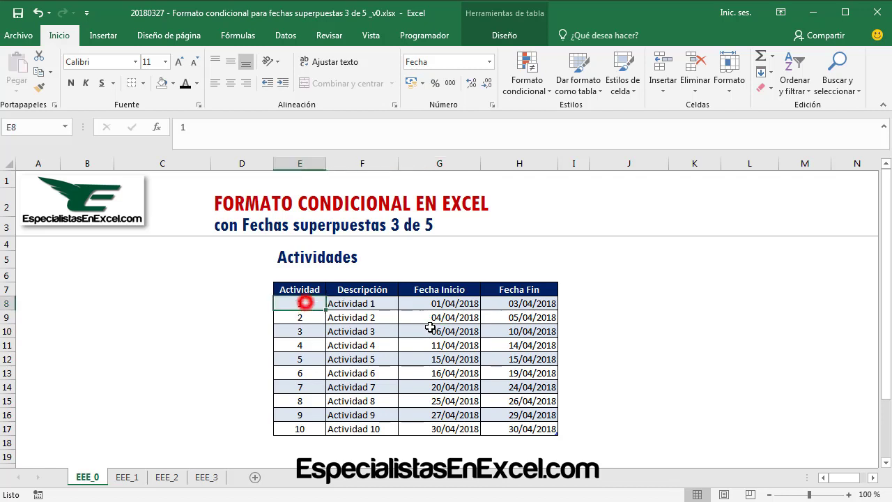
left_click(513, 390)
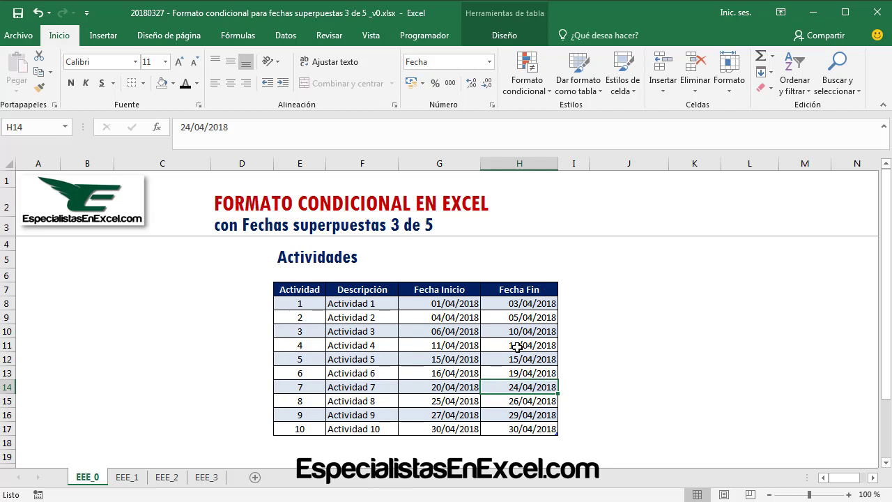
Change Actividad 2's end date to 06/04/2018.
double_click(515, 318)
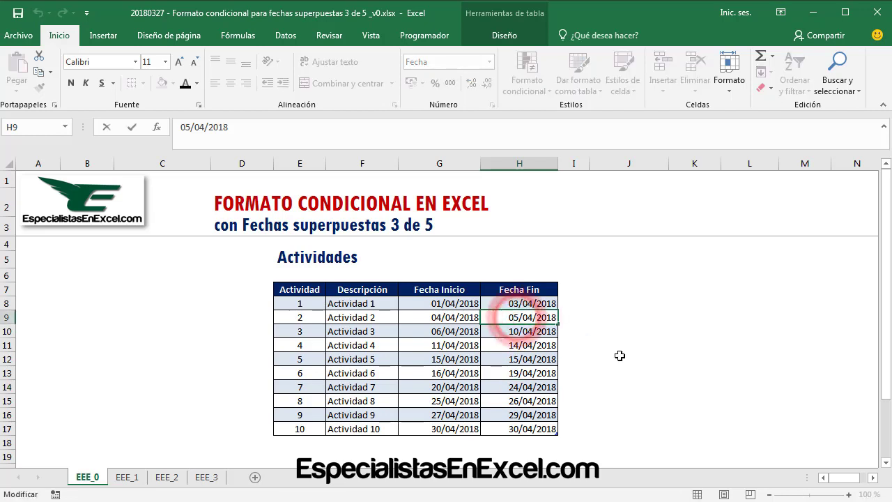
key("BackSpace")
type("6")
key("Return")
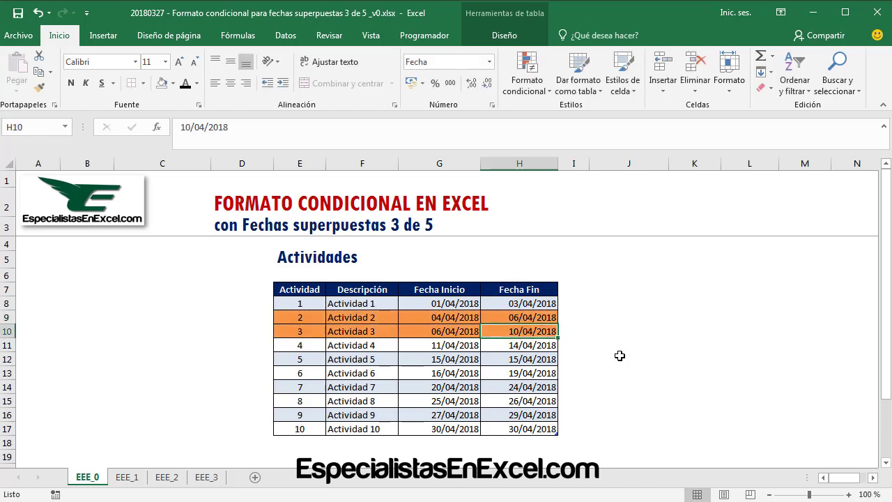
Review the Actividad 2 and 3 rows, now overlapping on 06/04/2018.
left_click_drag(291, 334, 519, 332)
left_click(293, 316)
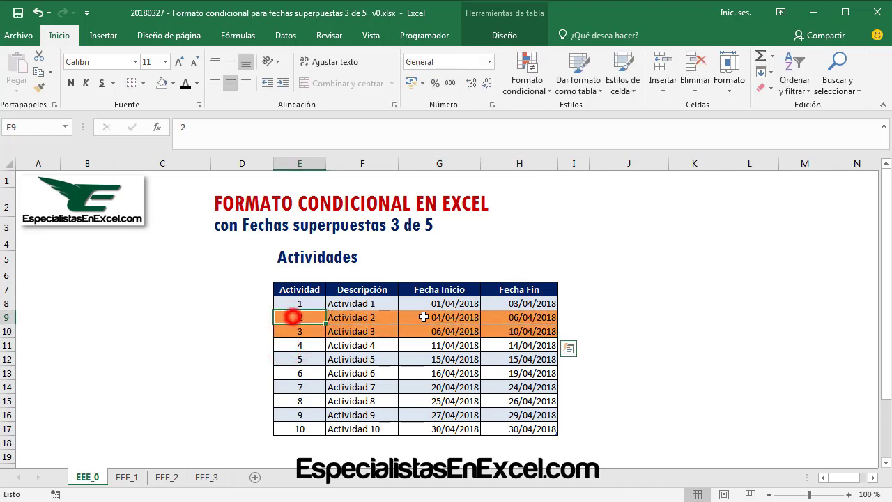
left_click_drag(423, 318, 519, 317)
left_click(518, 317)
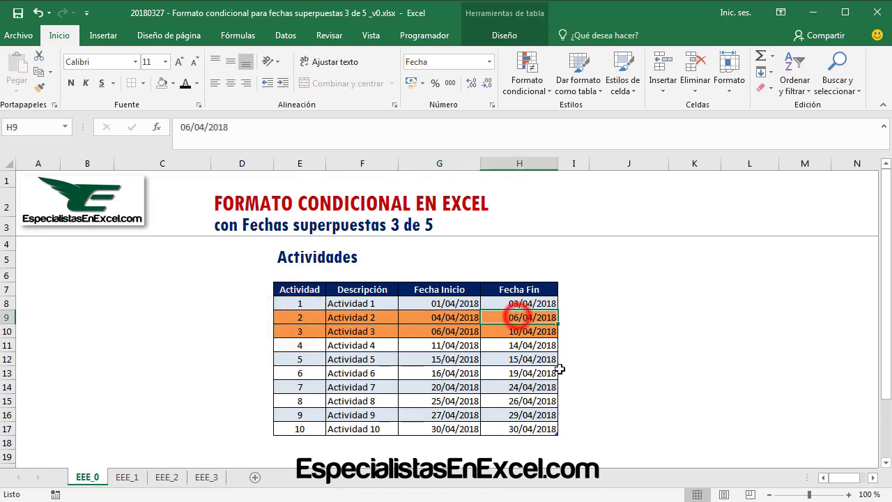
left_click(450, 332, "ctrl")
left_click(508, 315, "ctrl")
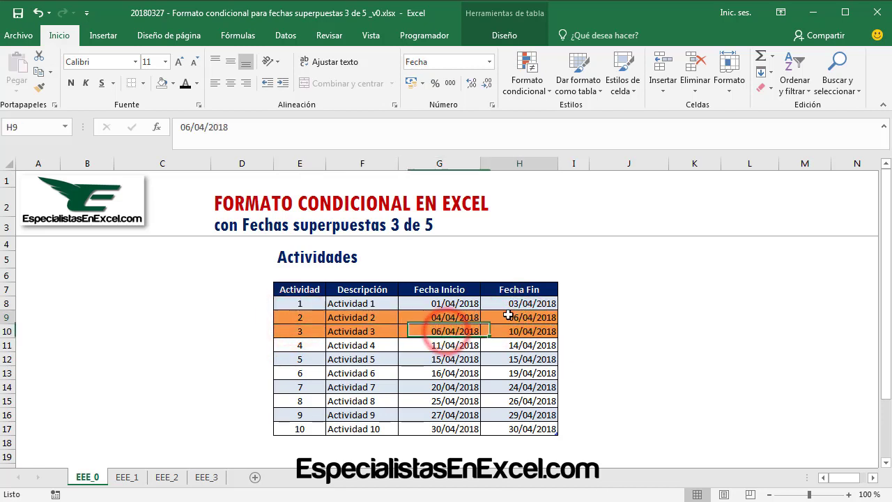
left_click(473, 328)
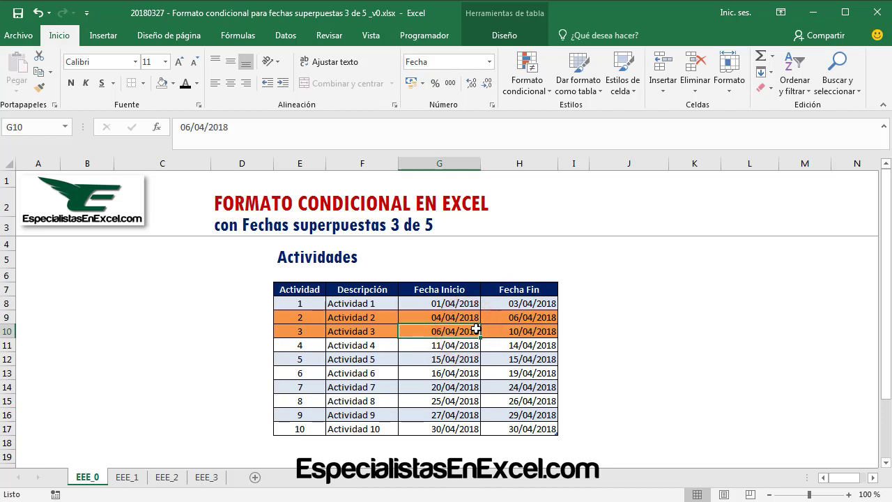
left_click(533, 318)
left_click(460, 334)
left_click(376, 318)
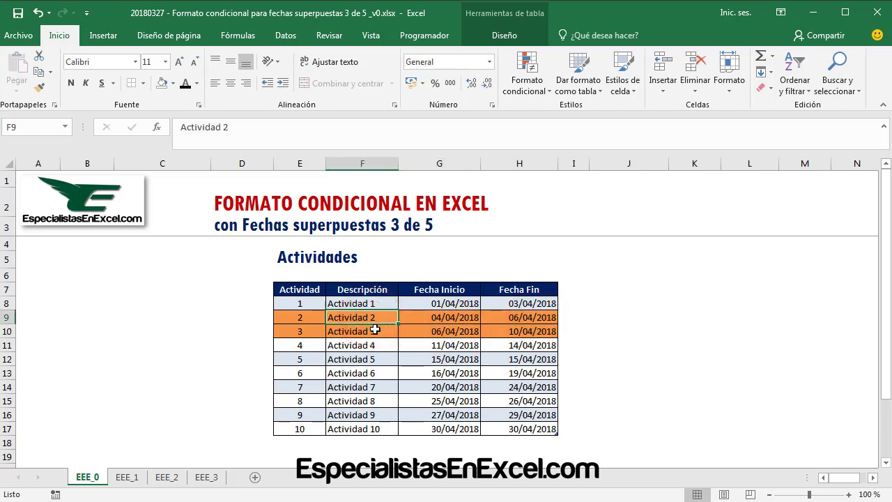
left_click(388, 331)
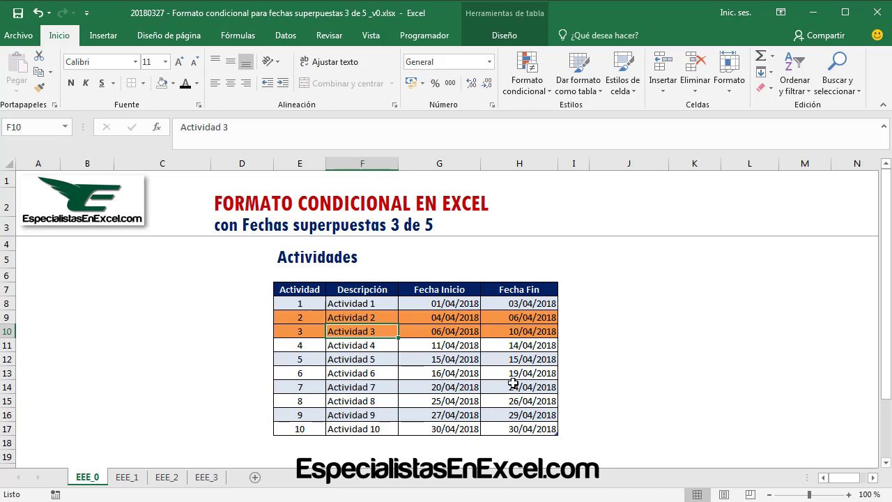
Change Actividad 5's end date to 17/04/2018, past Actividad 6's 16/04/2018 start.
left_click(438, 359)
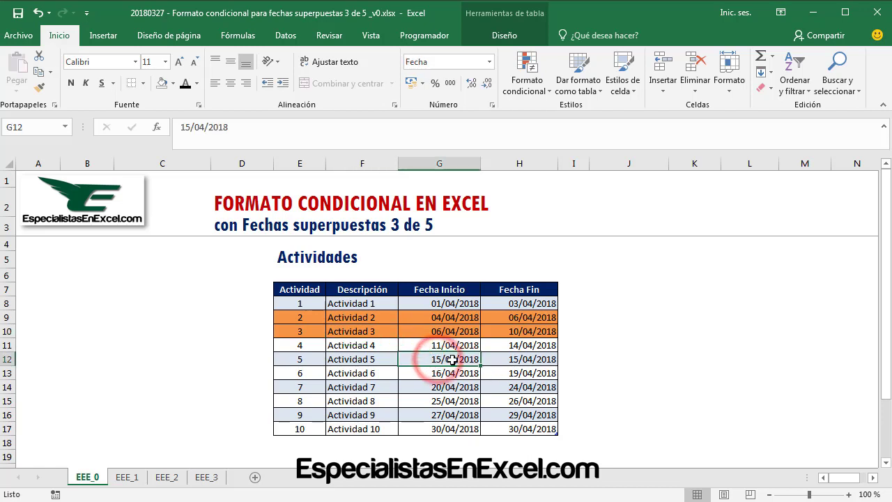
left_click(522, 359)
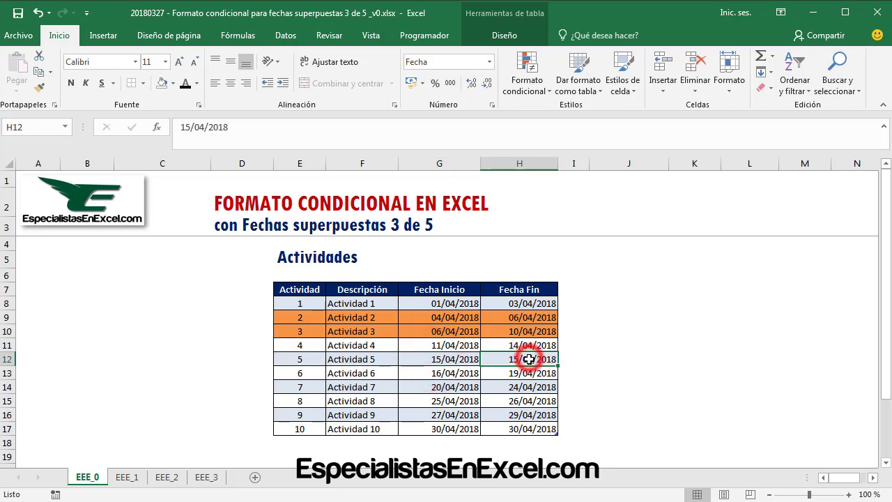
left_click(450, 373)
left_click(517, 373)
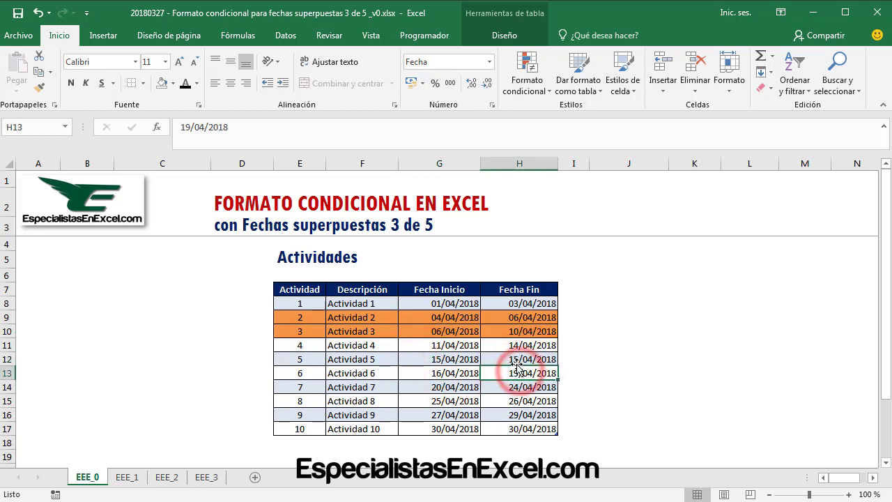
double_click(515, 359)
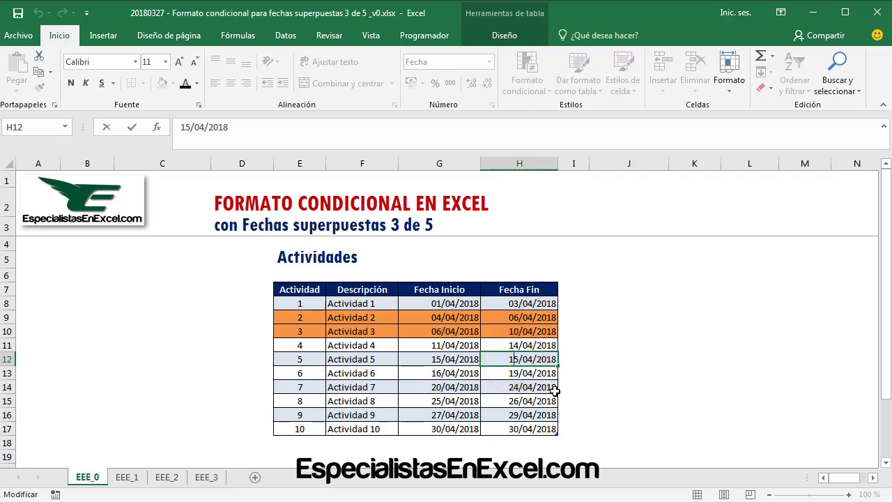
key("Delete")
type("7")
key("Return")
Select and compare the now-overlapping Actividad 5 and 6 rows and their dates.
left_click(435, 359)
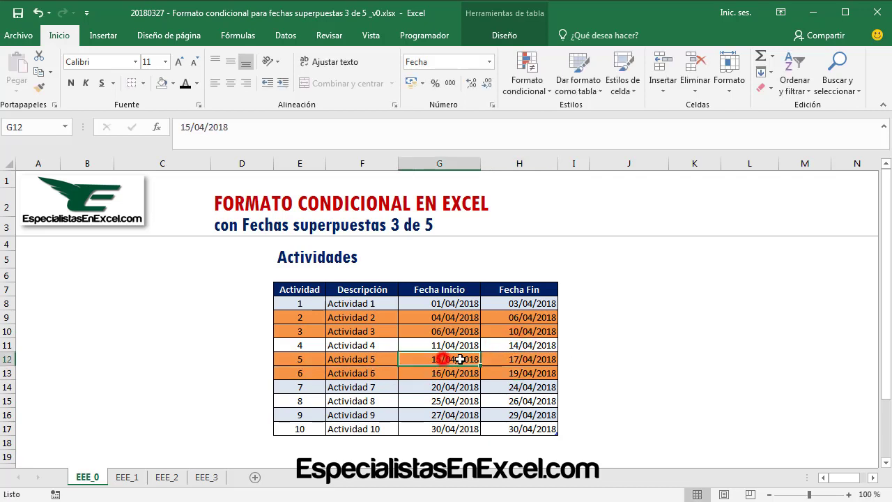
left_click_drag(314, 360, 520, 373)
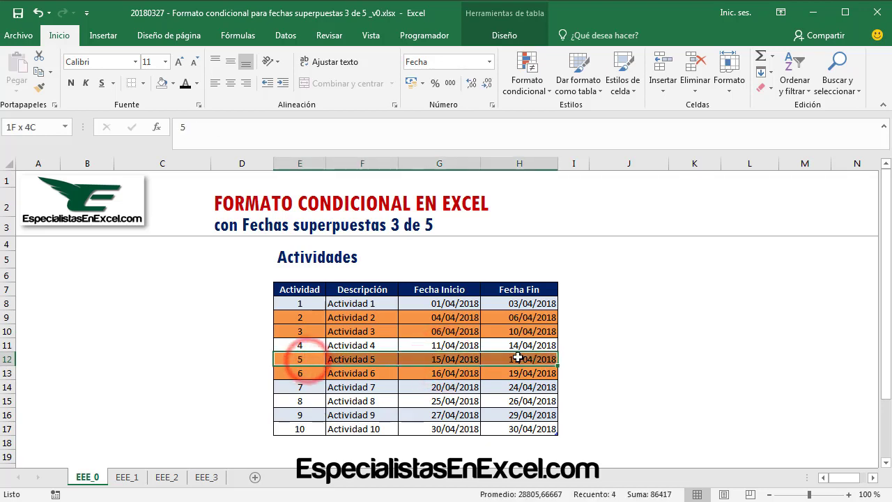
left_click(452, 361)
left_click(533, 359)
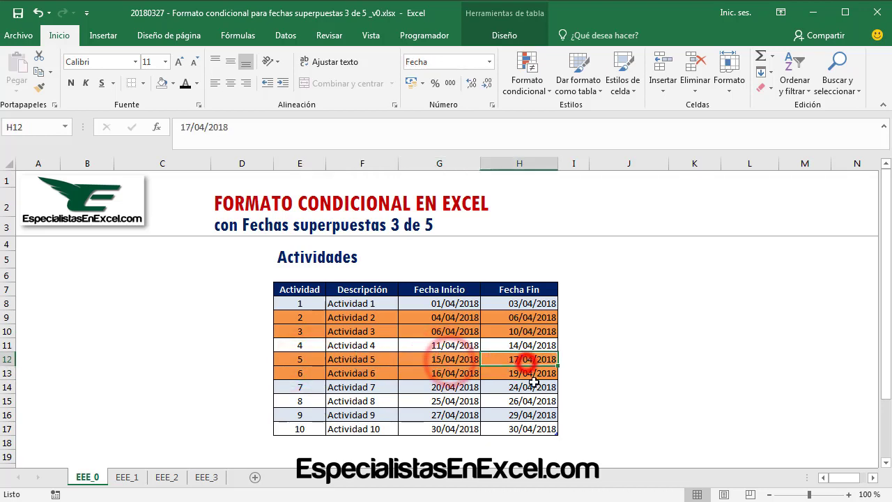
left_click(533, 387)
left_click(536, 373)
left_click_drag(498, 373, 313, 360)
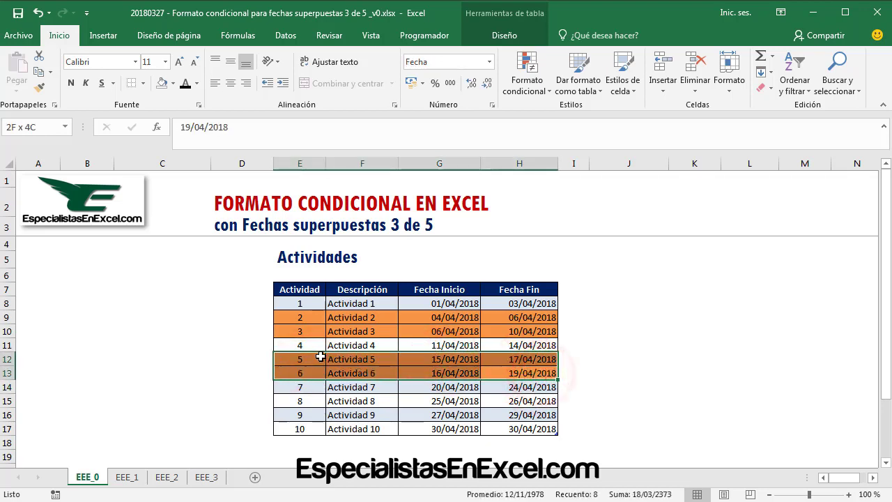
left_click(421, 373)
mouse_move(527, 373)
left_mouse_down()
mouse_move(459, 374)
mouse_move(467, 375)
left_mouse_up()
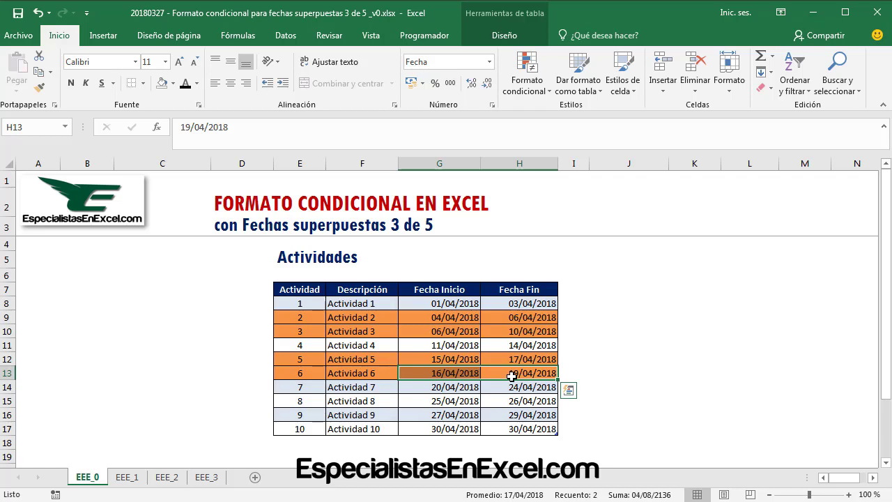
left_click(453, 392)
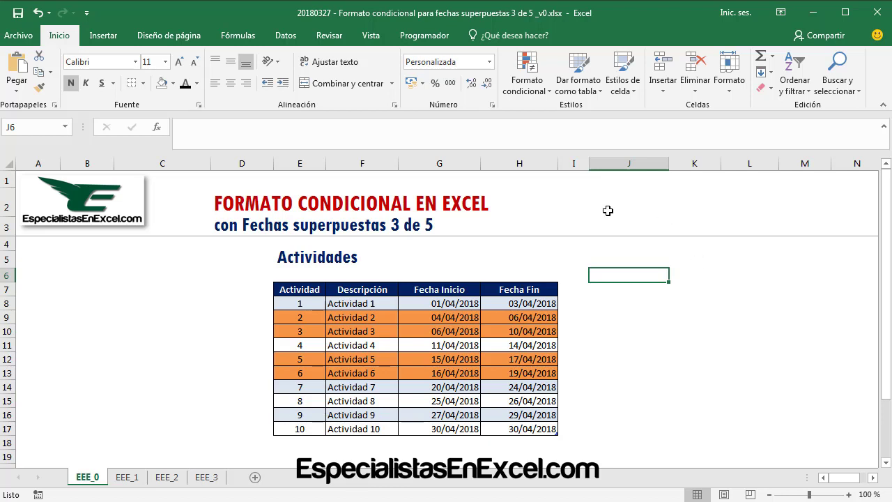
Switch to sheet EEE_1 and review the start and end dates of Actividades 1, 3, 6 and 7.
left_click(127, 477)
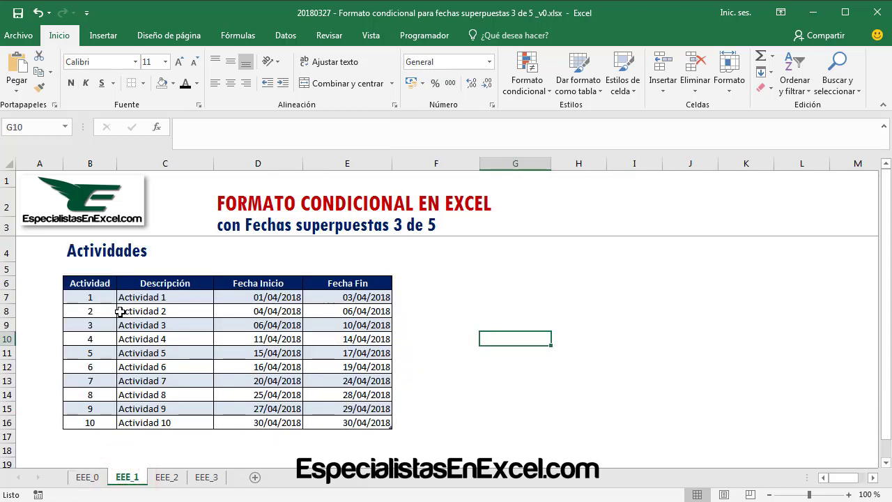
left_click(267, 297)
left_click(329, 298)
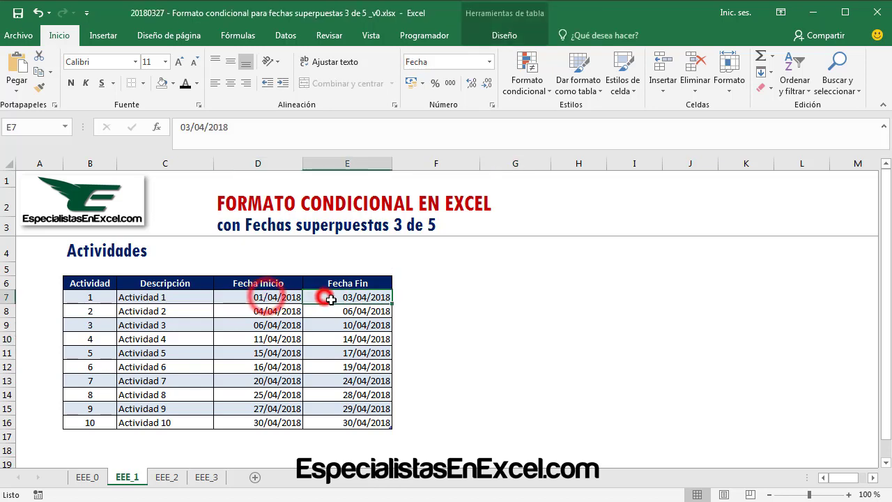
left_click(327, 325)
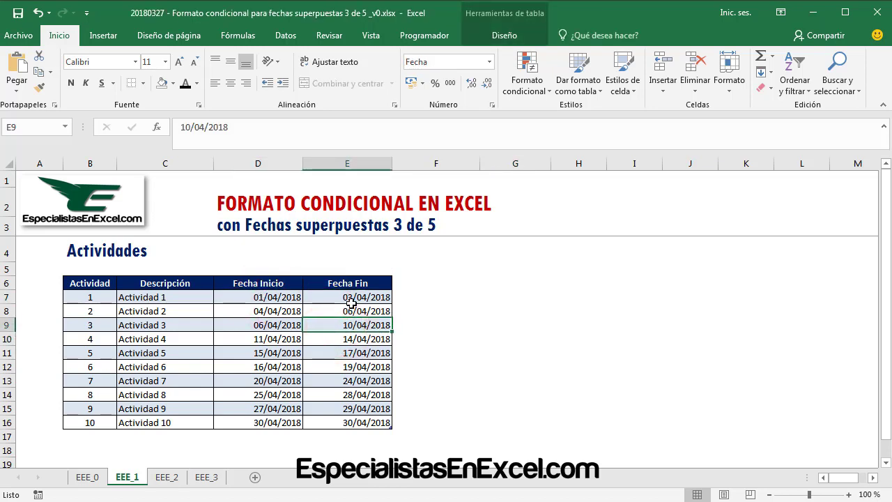
left_click(278, 325)
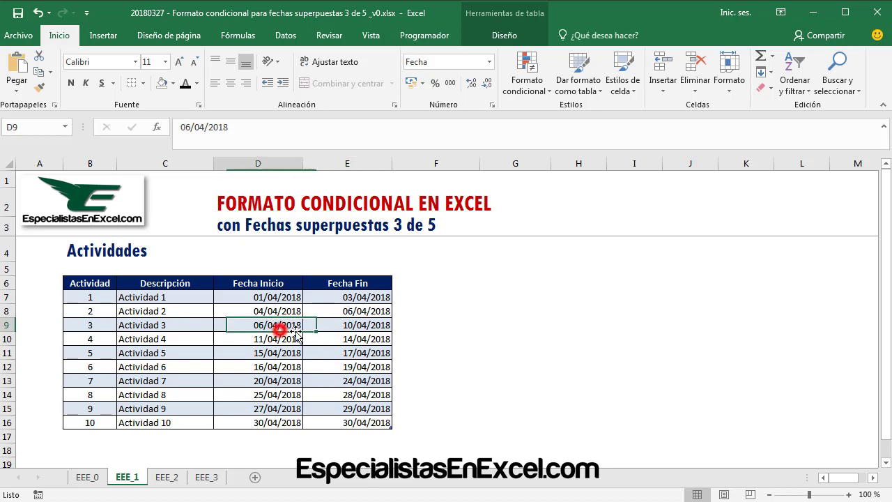
left_click(273, 381)
left_click(348, 370)
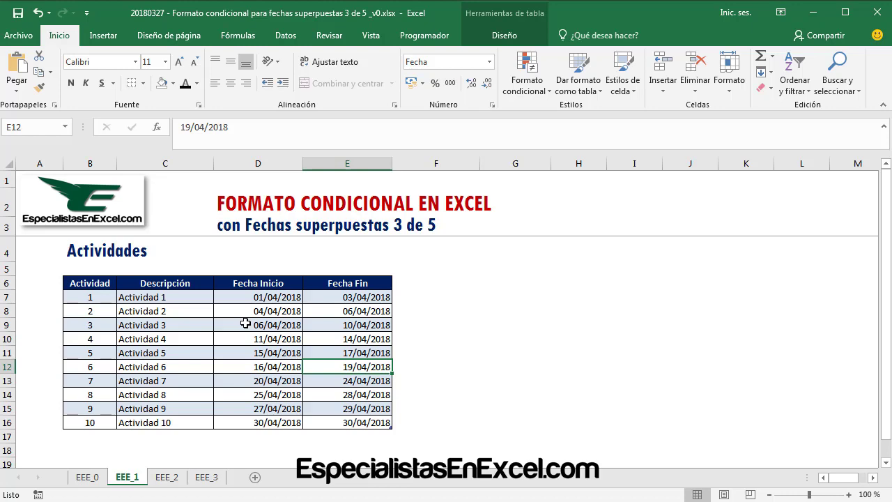
left_click(167, 477)
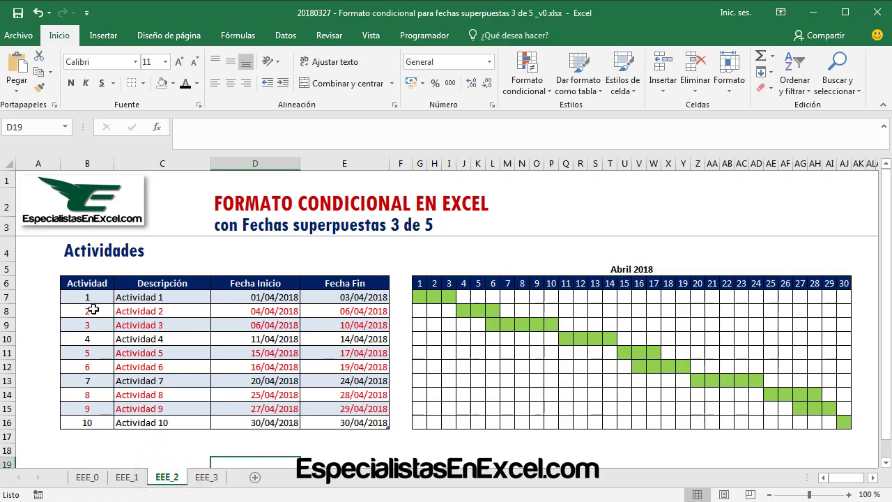
left_click_drag(93, 308, 328, 322)
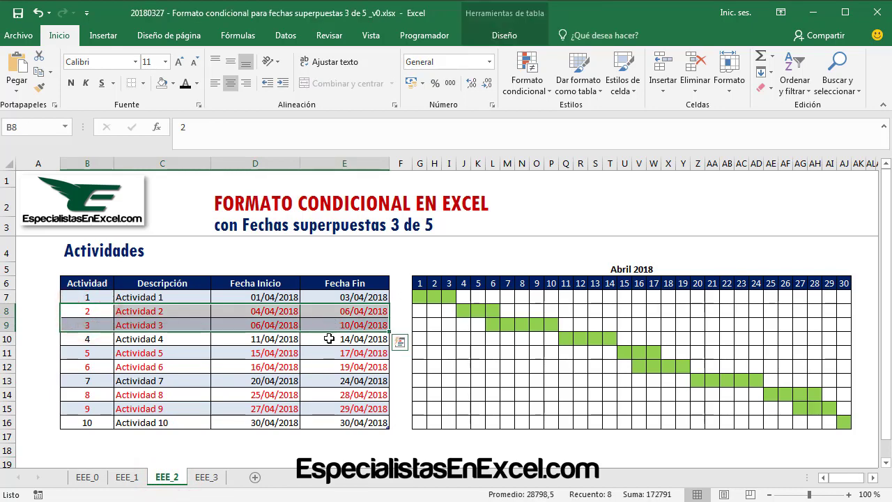
left_click_drag(87, 353, 342, 356)
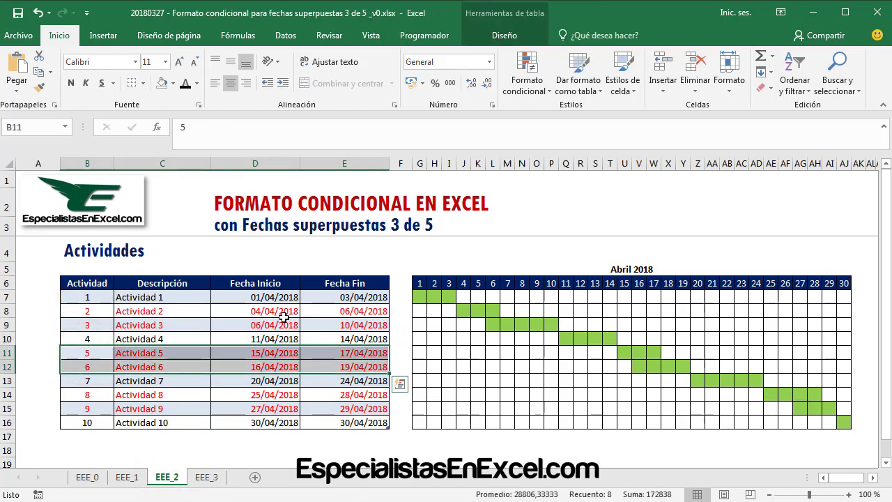
left_click(260, 310)
left_click(349, 311)
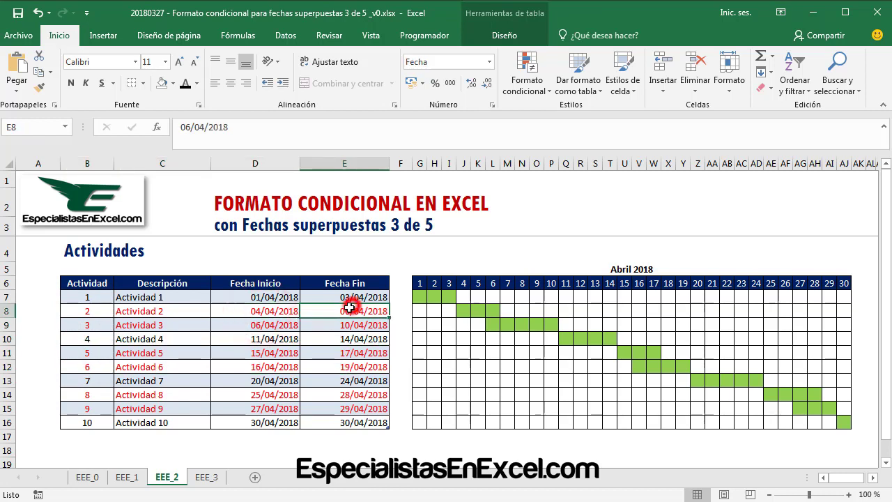
left_click(275, 326)
left_click(347, 309)
left_click(277, 326)
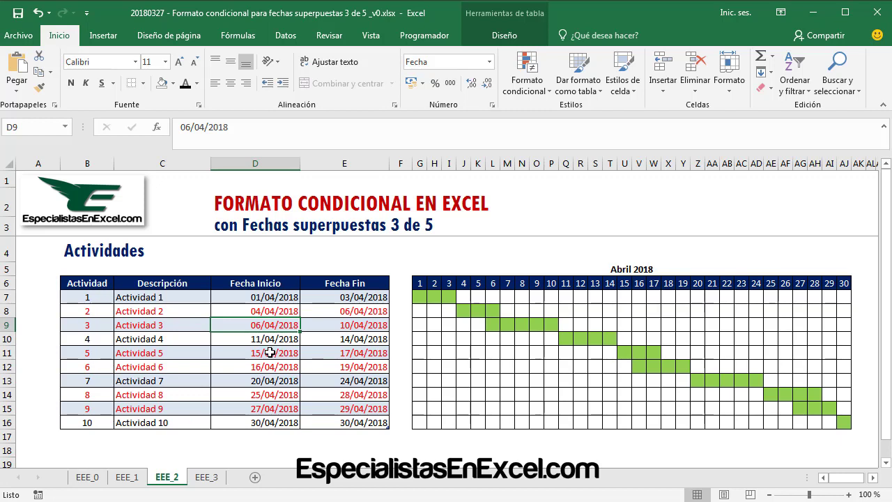
left_click(269, 352)
left_click(367, 352)
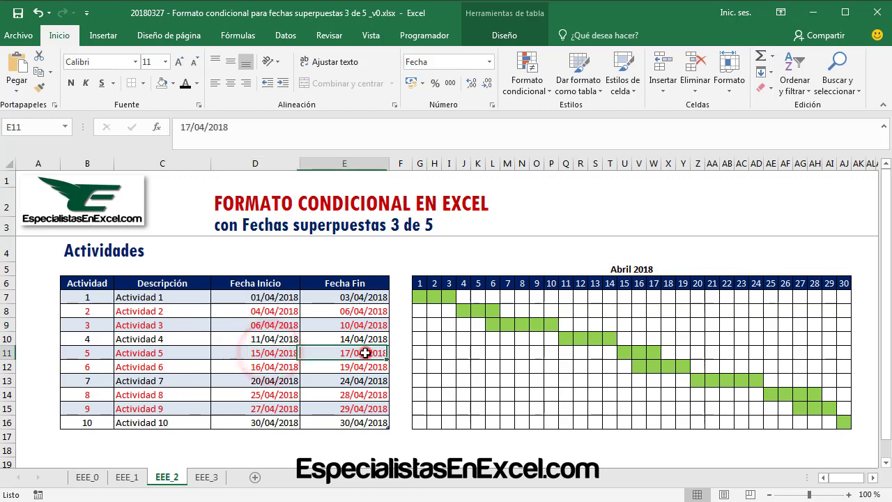
left_click(248, 352)
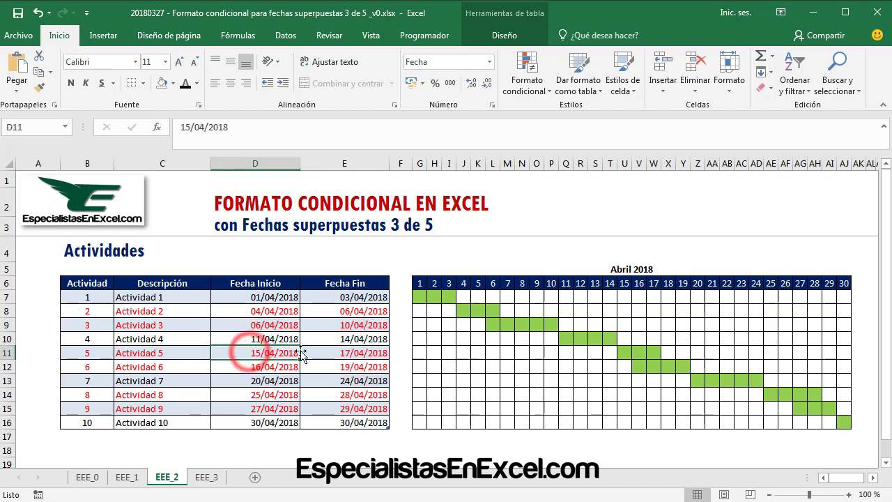
left_click_drag(89, 356, 340, 363)
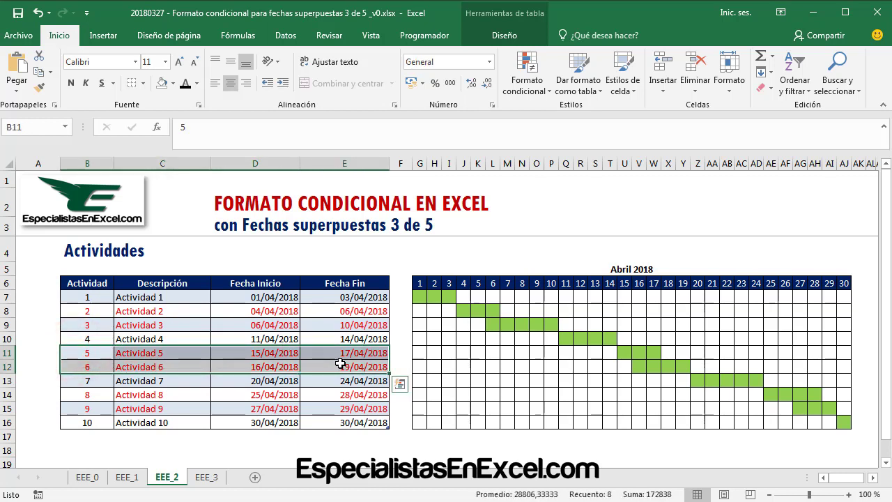
left_click(272, 394)
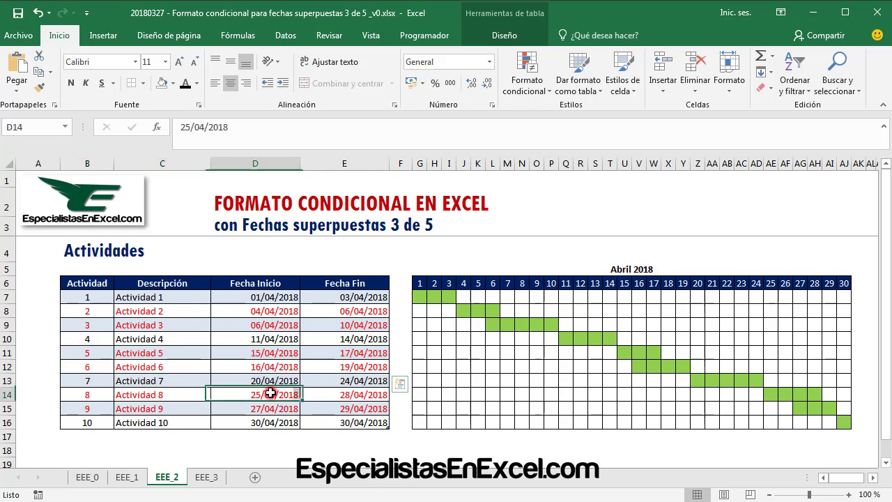
left_click(357, 394)
left_click(257, 407)
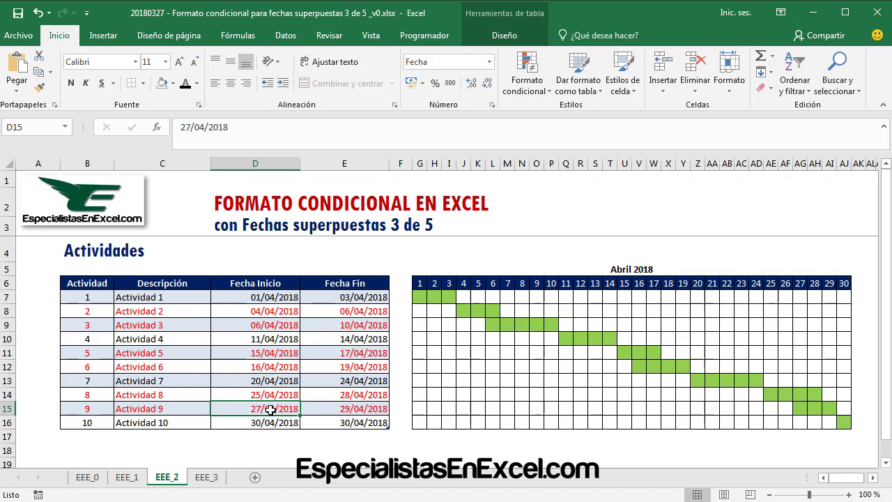
left_click(342, 409)
left_click(356, 394)
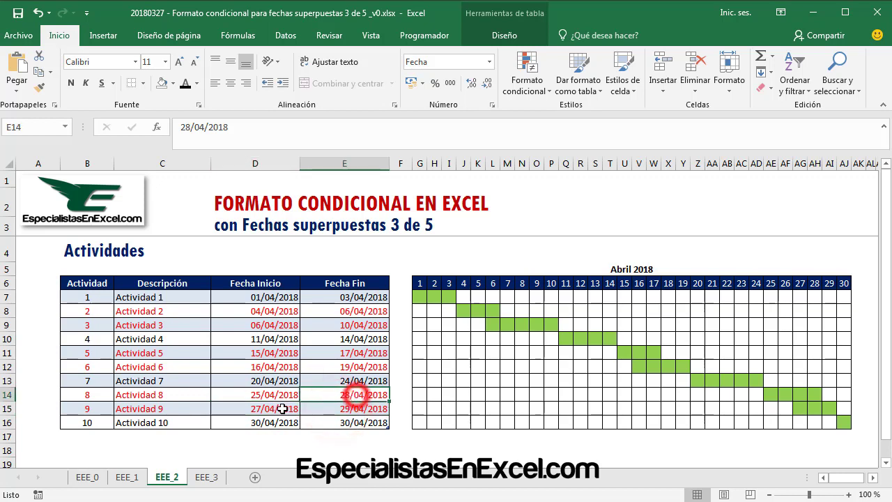
left_click_drag(267, 408, 327, 410)
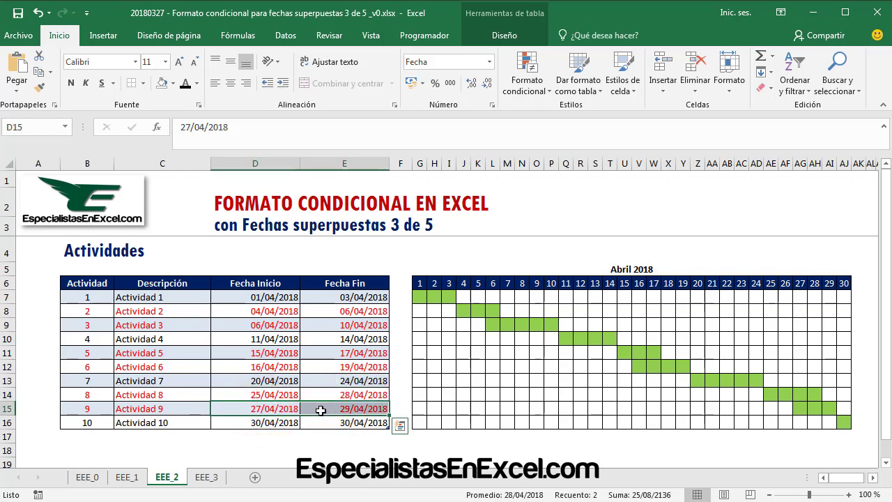
left_click_drag(79, 313, 334, 326)
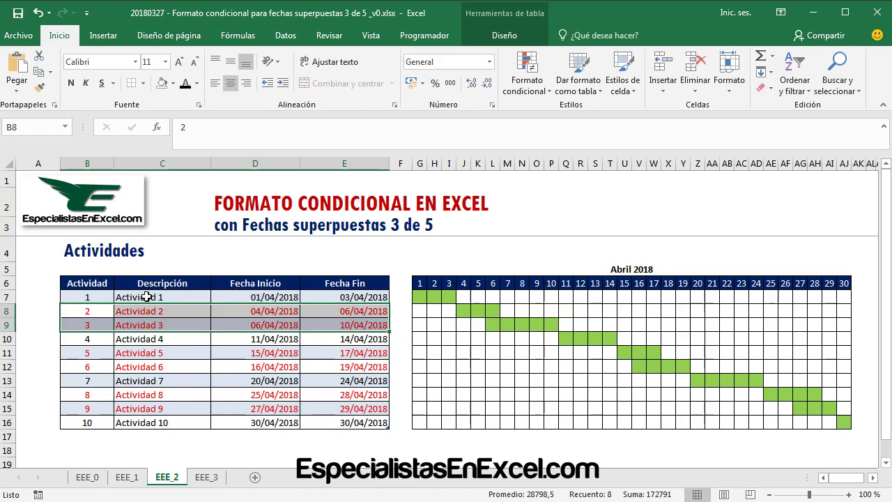
left_click_drag(89, 311, 316, 313)
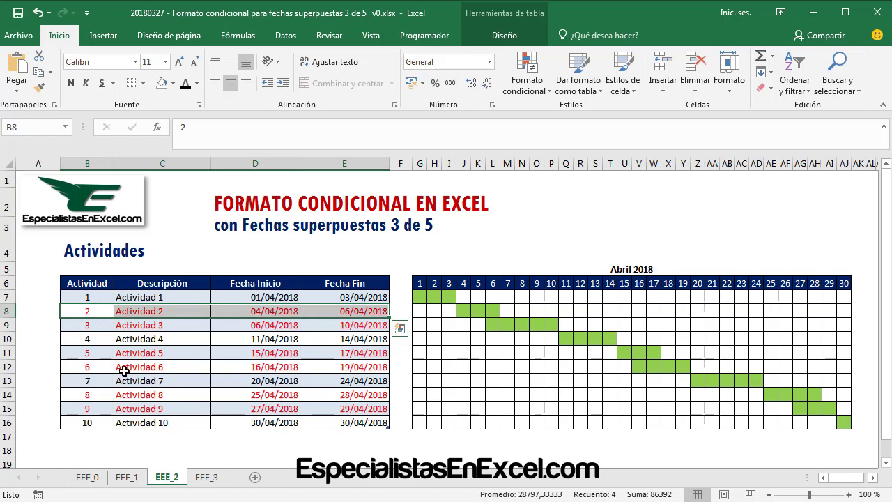
left_click_drag(92, 383, 345, 382)
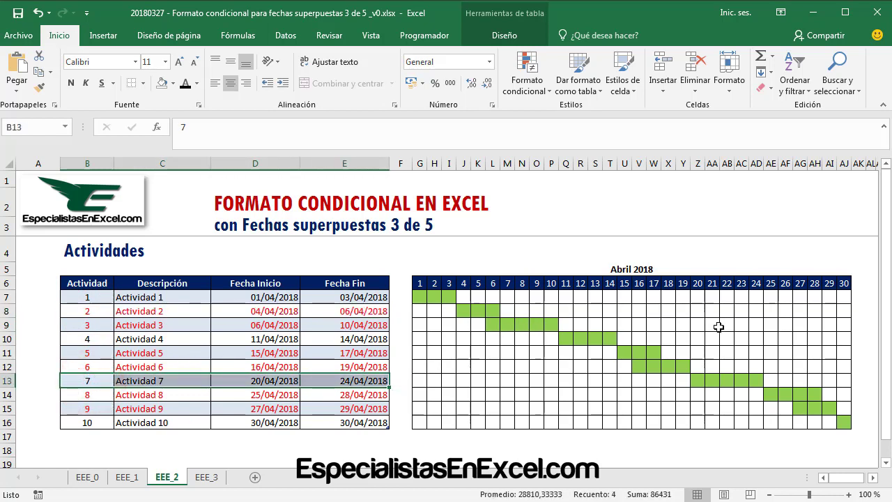
Point out the April timeline from day 1 to day 30.
left_click(578, 319)
left_click(658, 339)
left_click(817, 370)
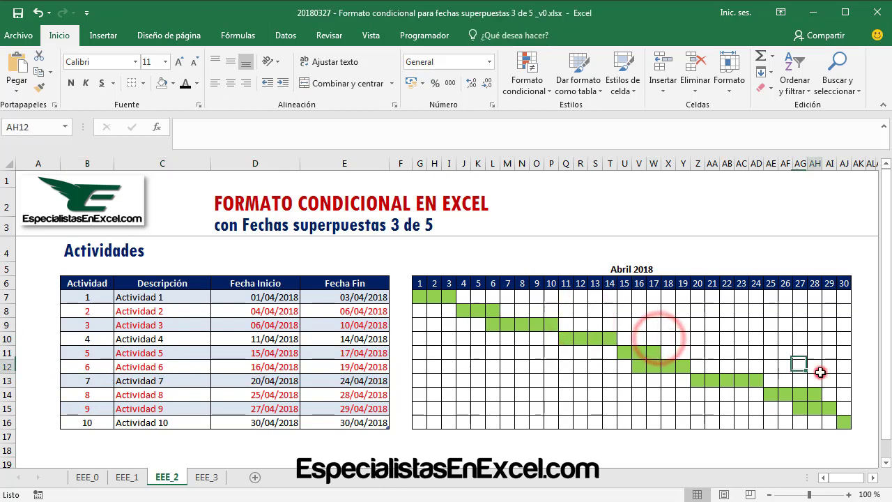
left_click(420, 283)
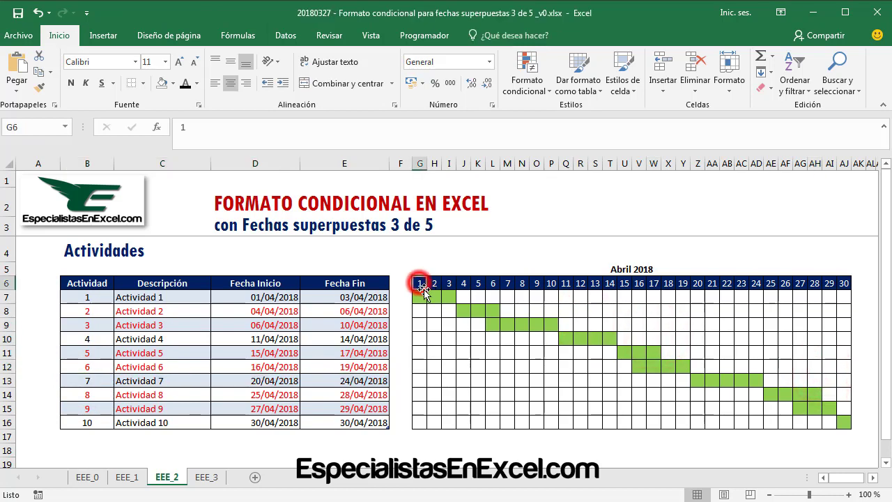
left_click(842, 283)
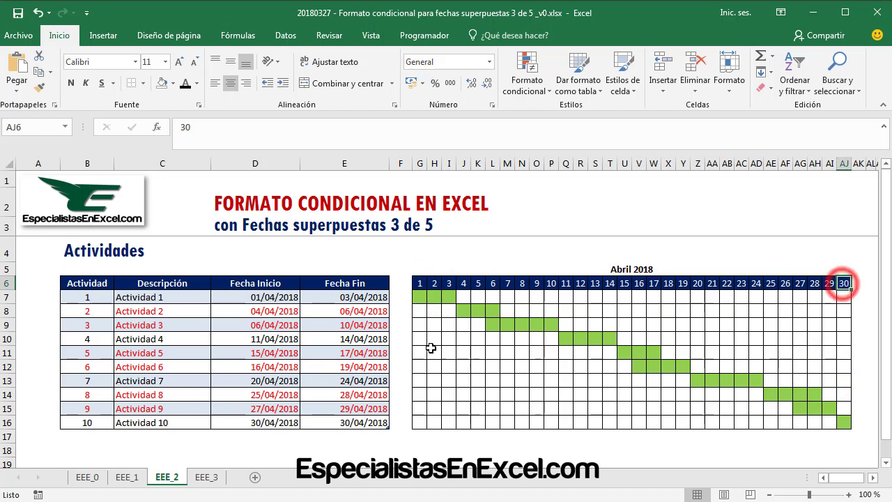
Fill the day 6 cells of Actividades 2 and 3 dark red.
mouse_move(87, 311)
left_mouse_down()
mouse_move(370, 317)
mouse_move(370, 325)
left_mouse_up()
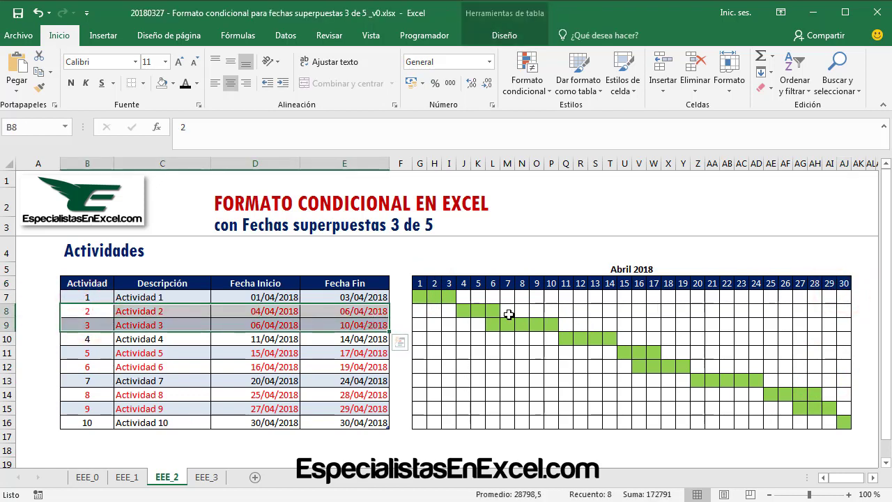
left_click_drag(495, 309, 498, 330)
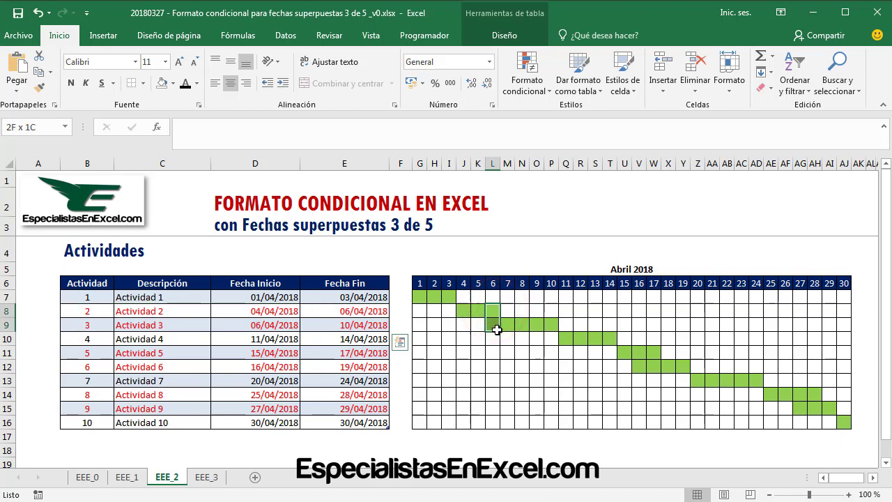
left_click(174, 83)
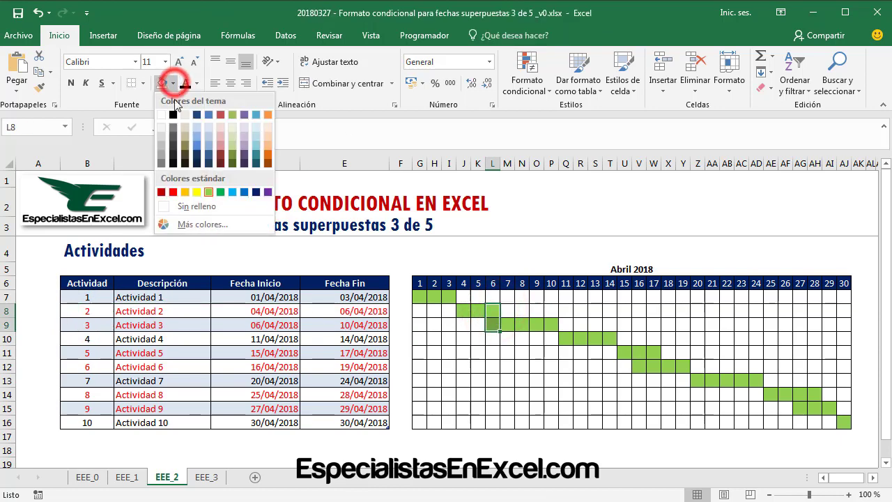
left_click(220, 162)
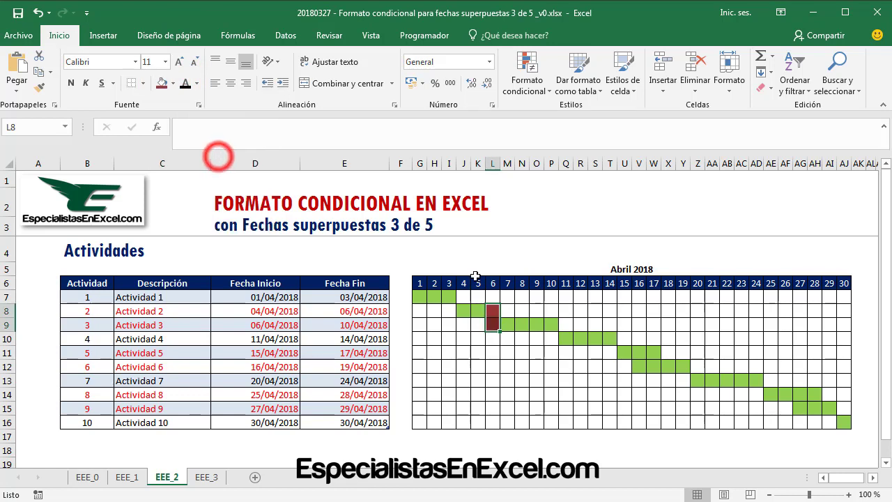
left_click(493, 323)
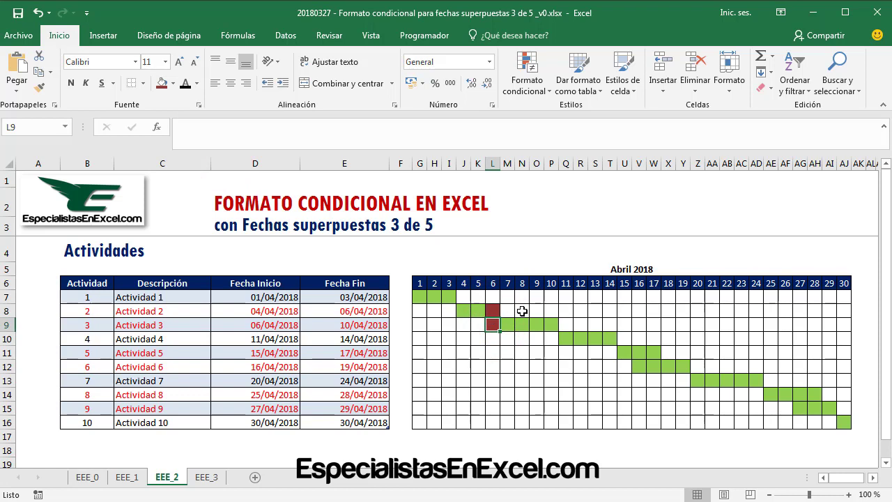
left_click_drag(494, 282, 494, 325)
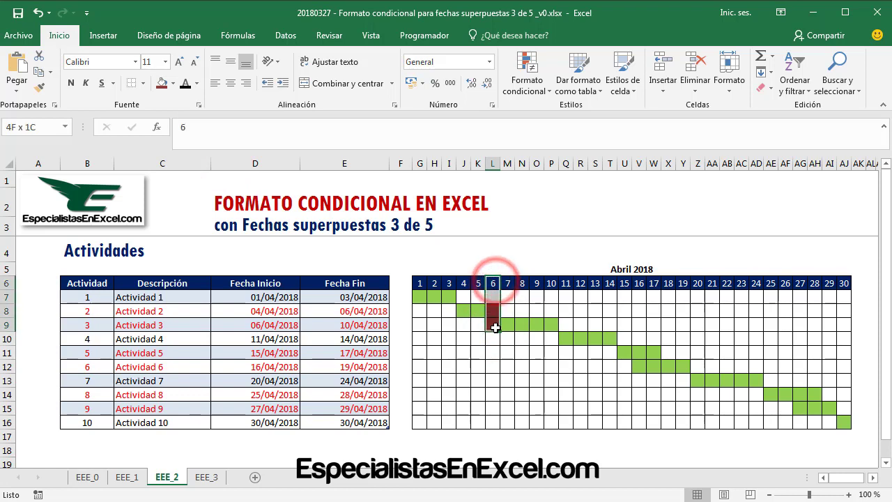
Fill days 16–17 of Actividades 5–6 and days 27–28 of Actividades 8–9 dark red.
left_click_drag(640, 353, 652, 366)
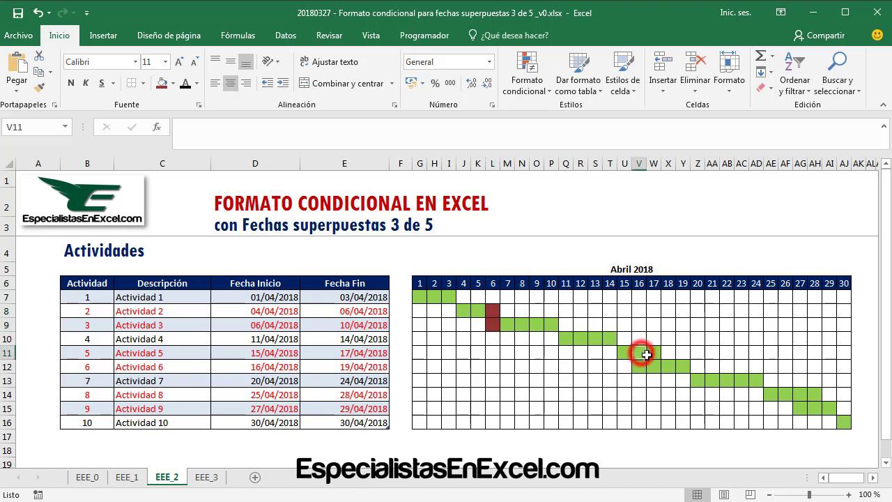
left_click(161, 82)
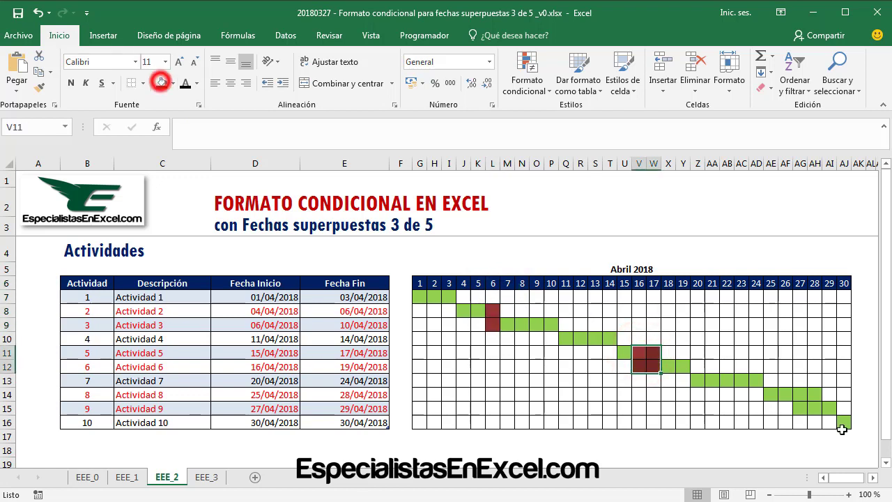
left_click_drag(804, 397, 810, 408)
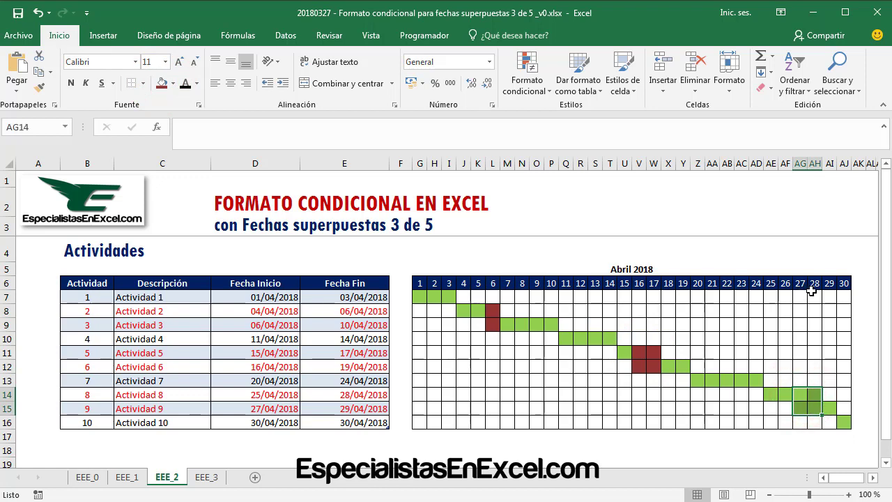
left_click(161, 82)
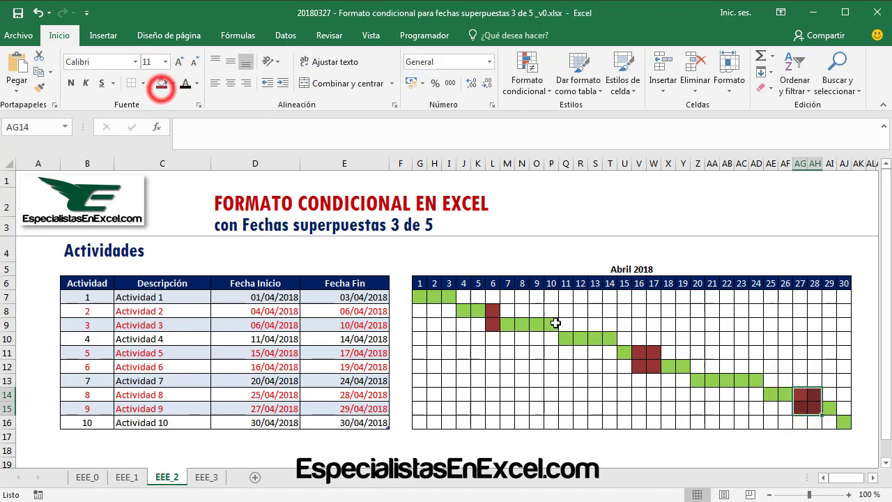
left_click(541, 359)
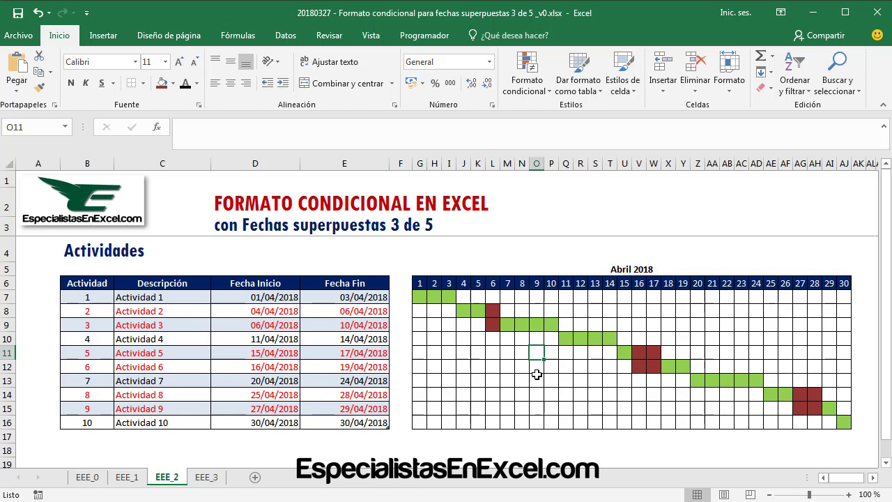
left_click_drag(78, 310, 317, 323)
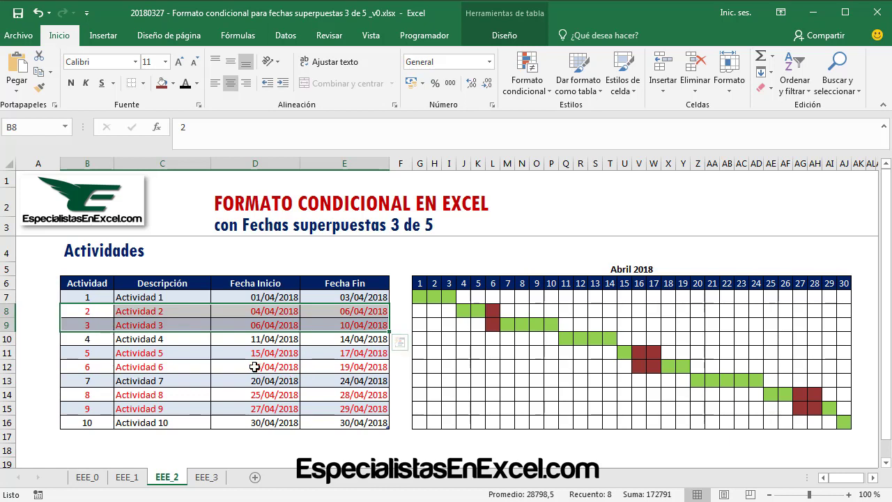
left_click(457, 396)
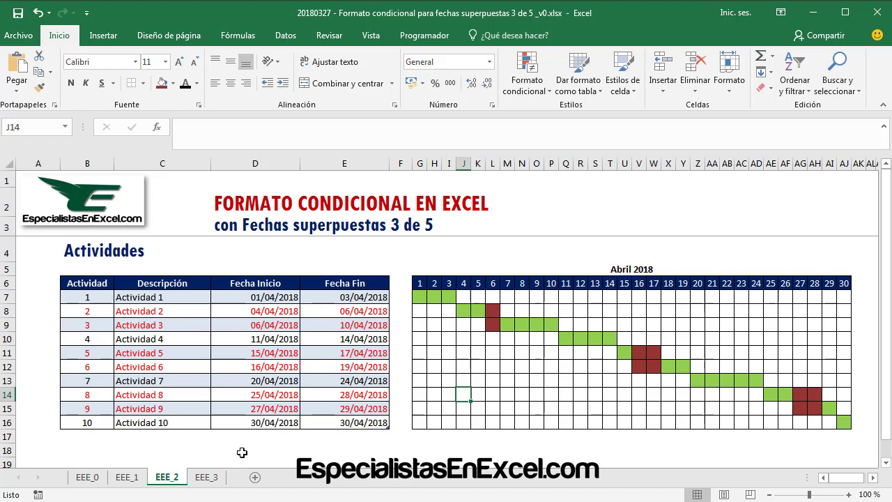
Switch to sheet EEE_3 and point out the helper Fecha Inicio and Fecha Fin cells.
left_click(206, 479)
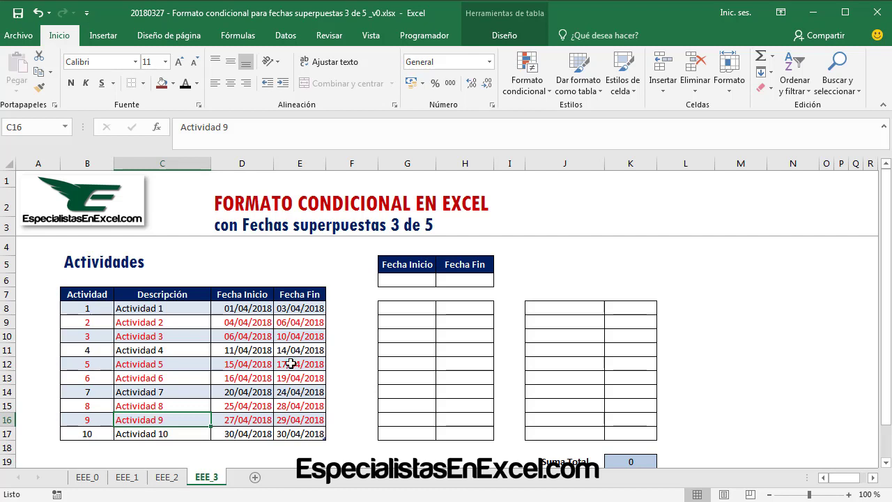
left_click(404, 276)
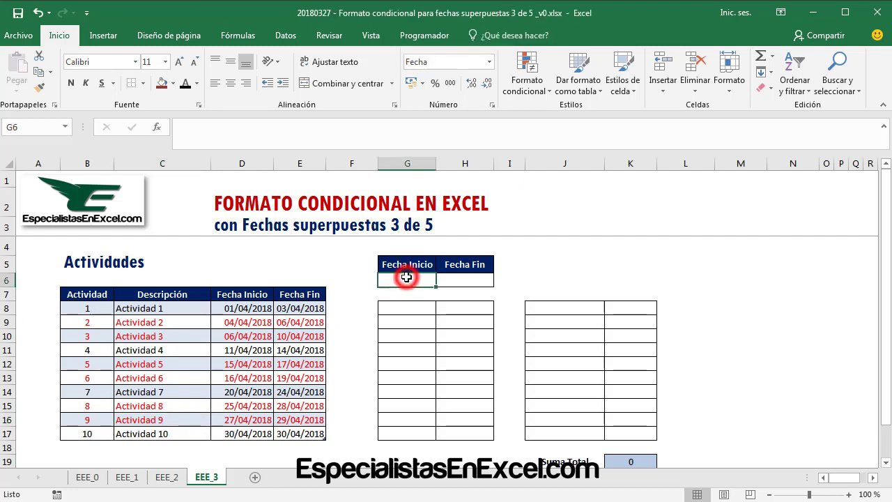
left_click(468, 284)
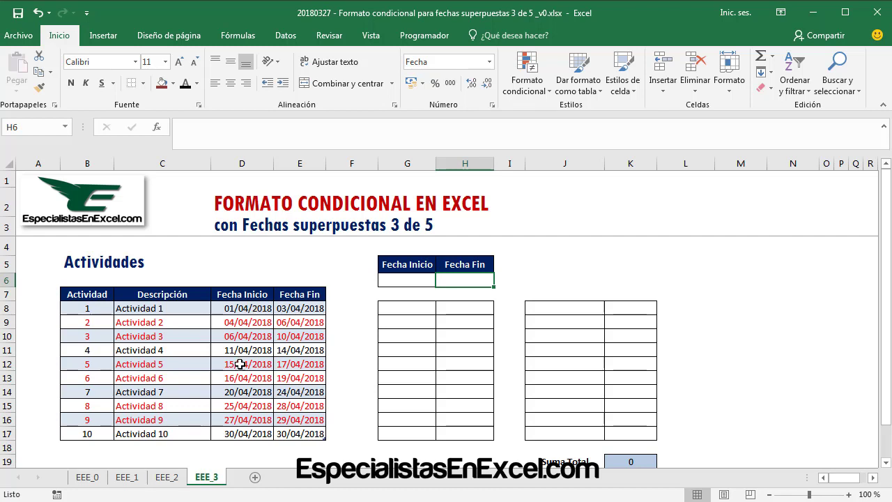
Review the first start date 01/04/2018 and select the Fecha Fin column of end dates.
left_click(239, 307)
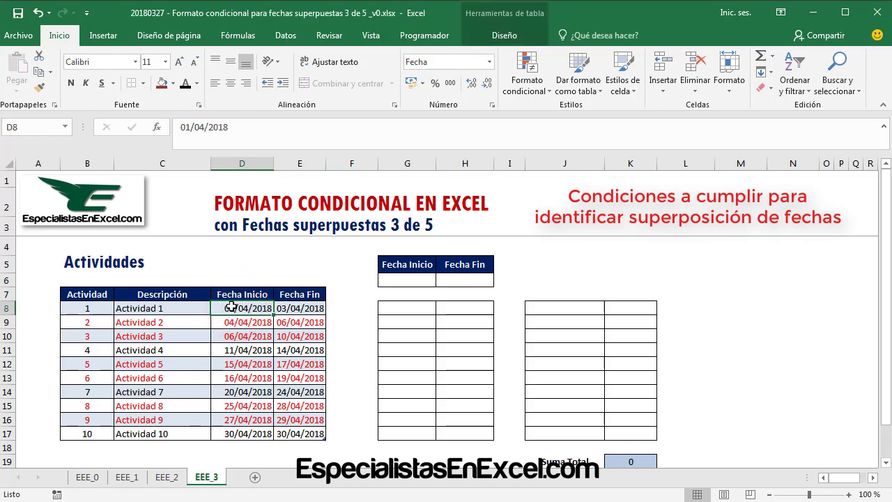
left_click(234, 310)
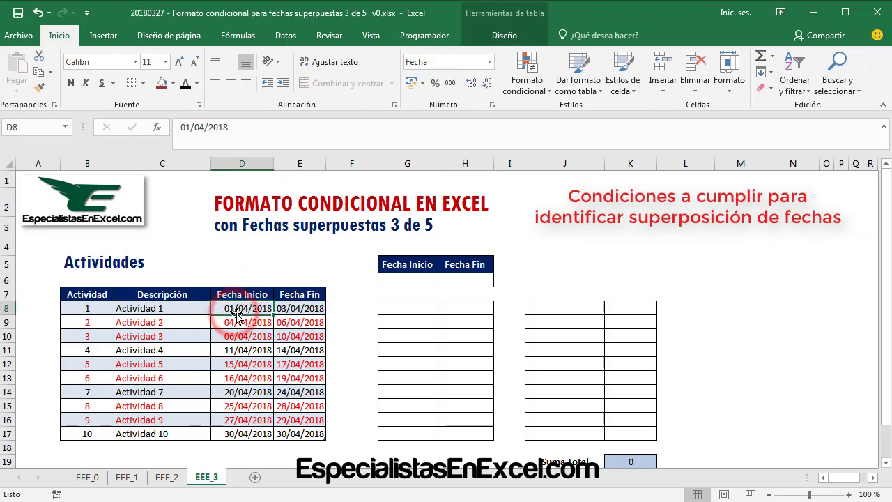
left_click(235, 309)
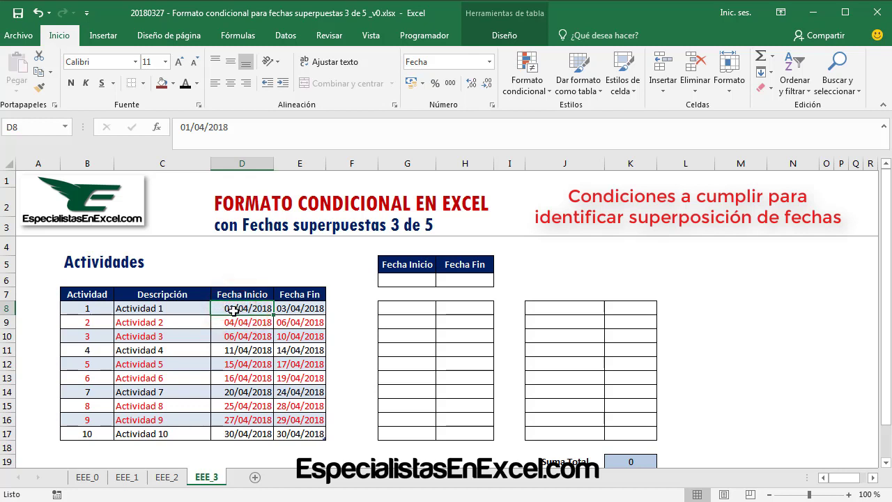
left_click(304, 311)
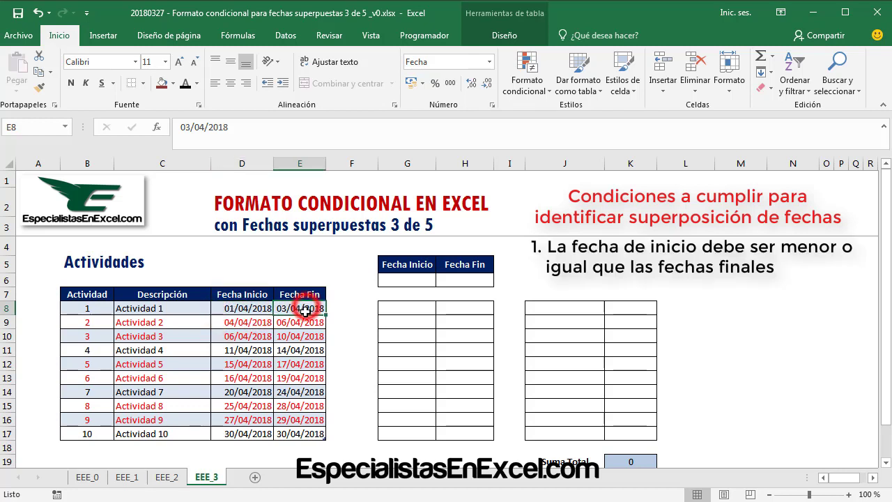
left_click_drag(305, 311, 301, 430)
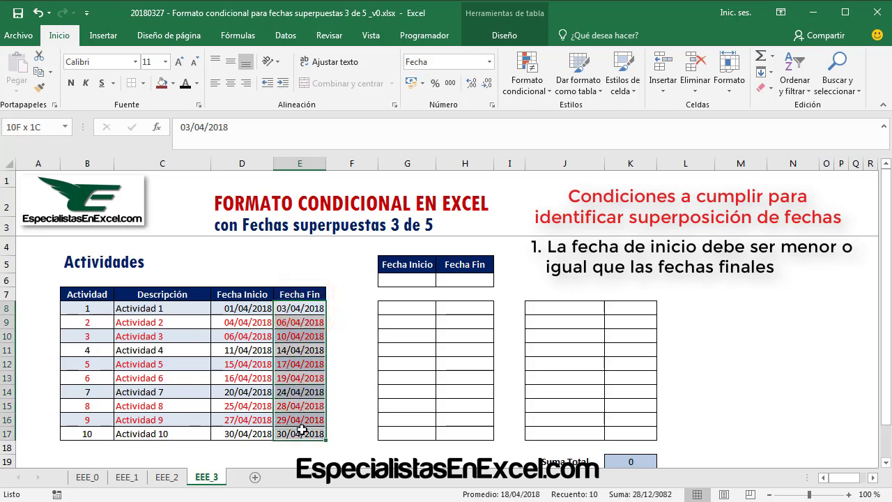
left_click(254, 309)
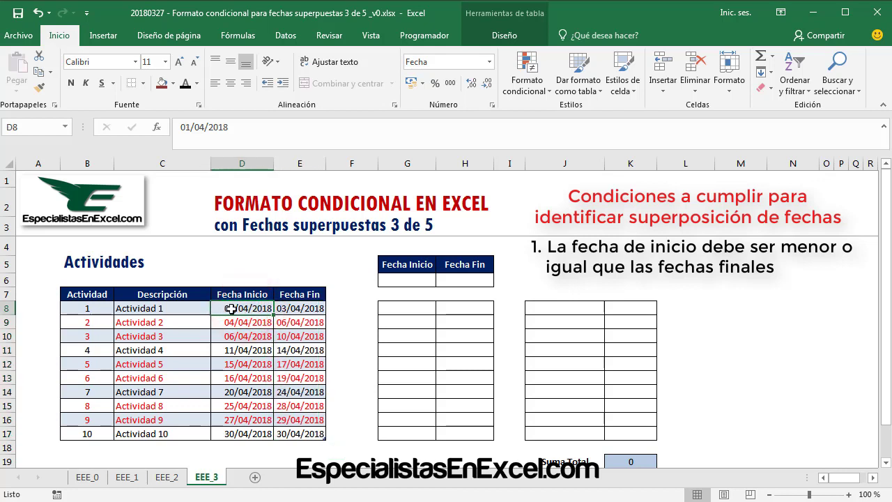
left_click(233, 308)
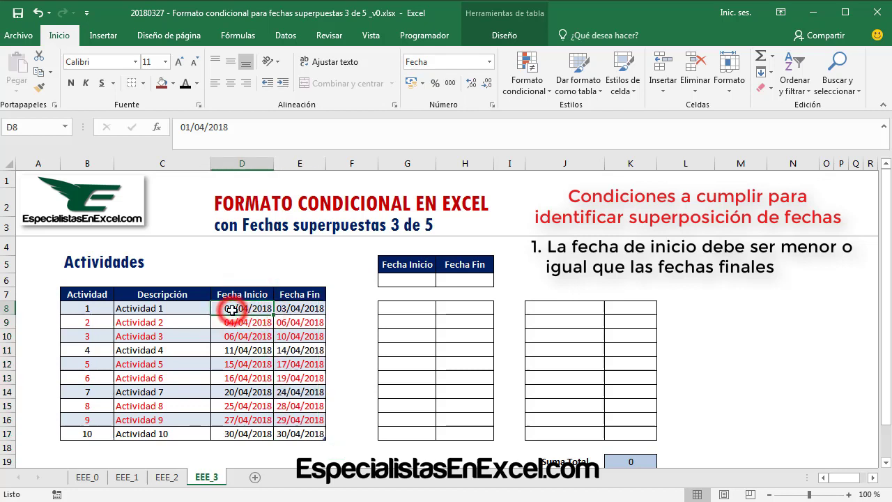
left_click(313, 308)
left_click_drag(314, 307, 302, 433)
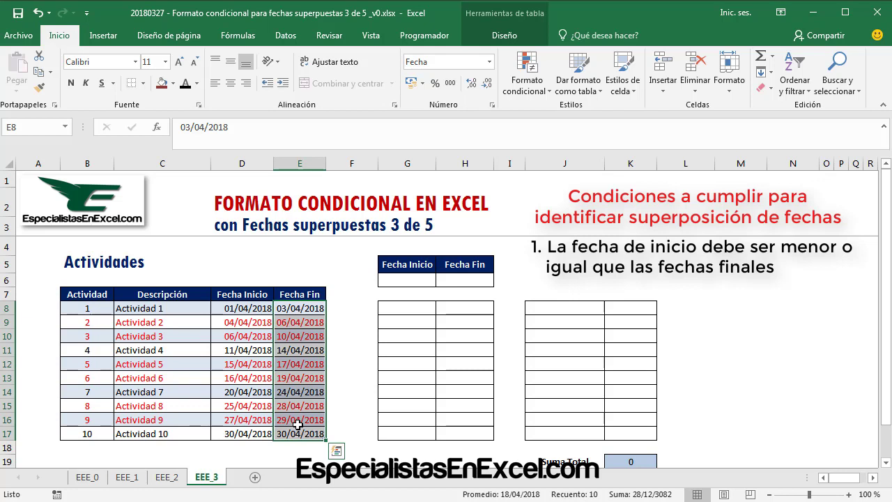
left_click(302, 307)
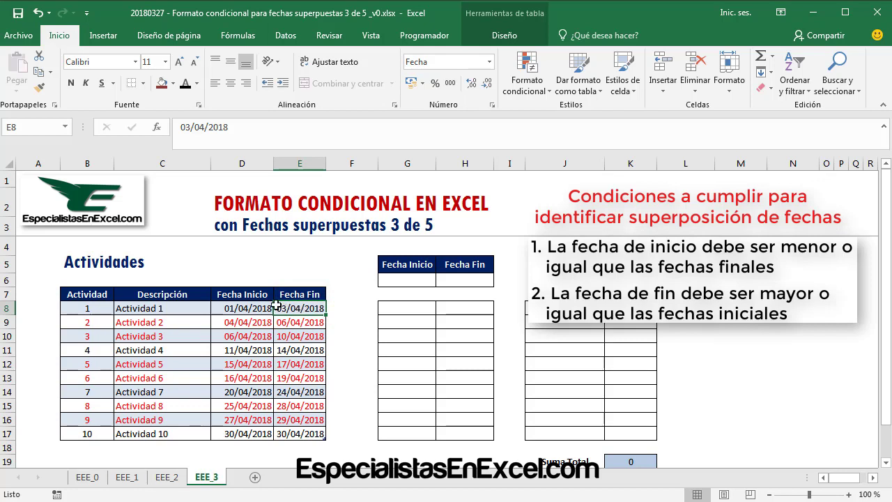
left_click_drag(243, 307, 230, 432)
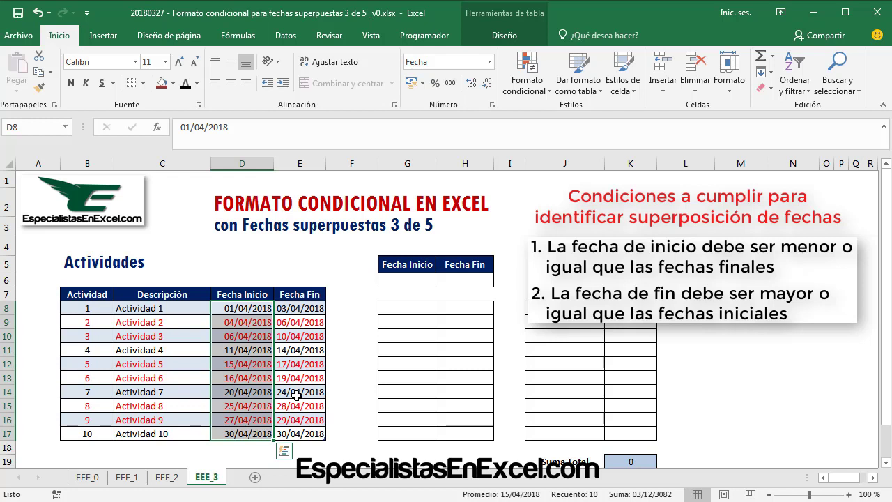
left_click_drag(240, 308, 294, 320)
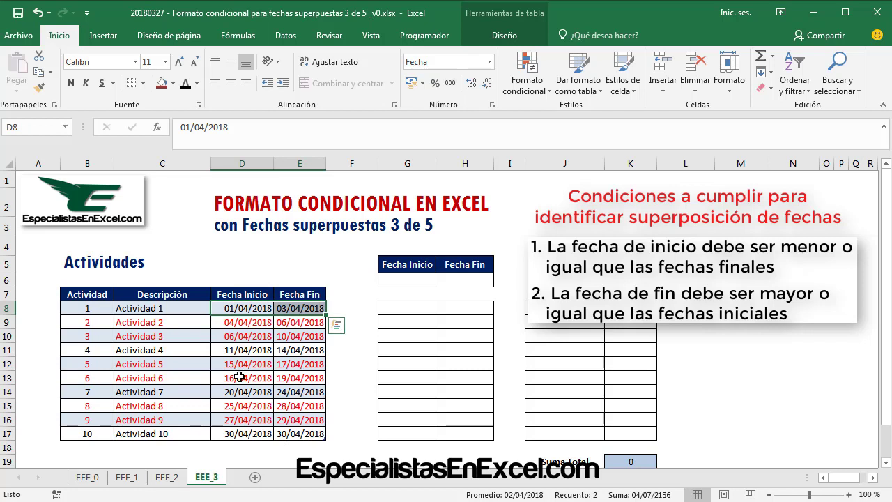
left_click_drag(239, 377, 284, 378)
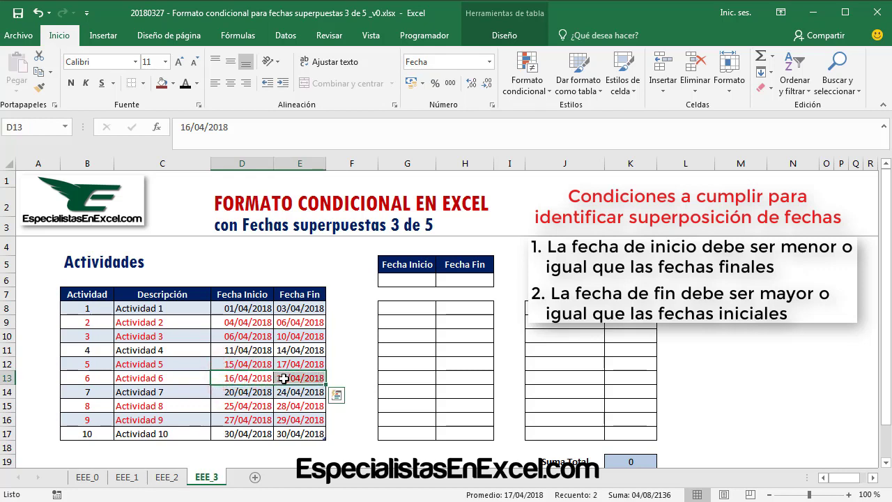
left_click(249, 308)
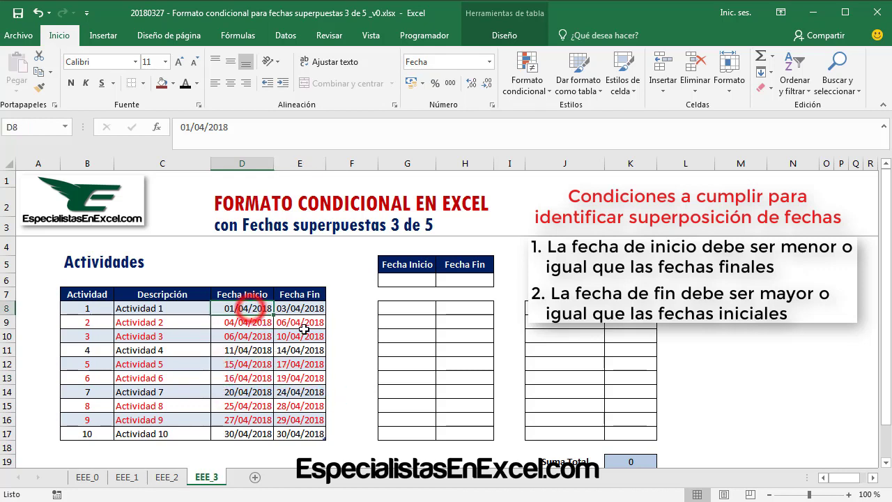
left_click(397, 280)
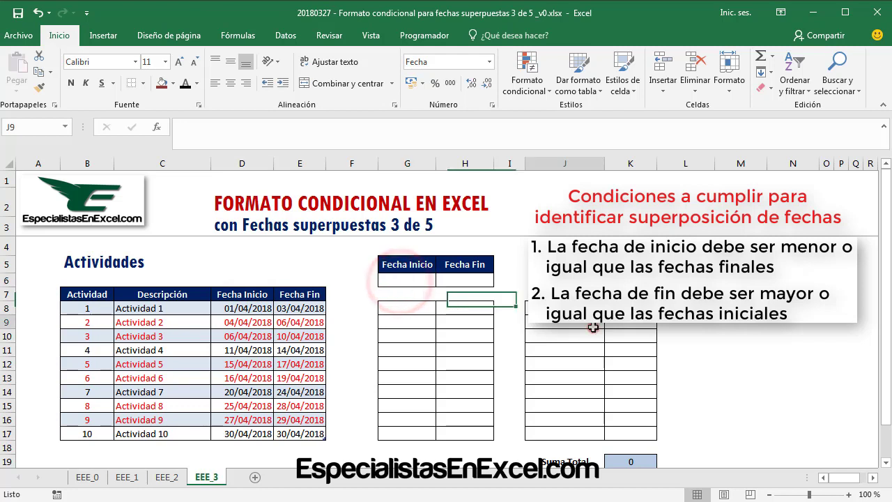
Copy Actividad 1's start and end dates from D8:E8.
left_click(631, 432)
left_click(407, 390)
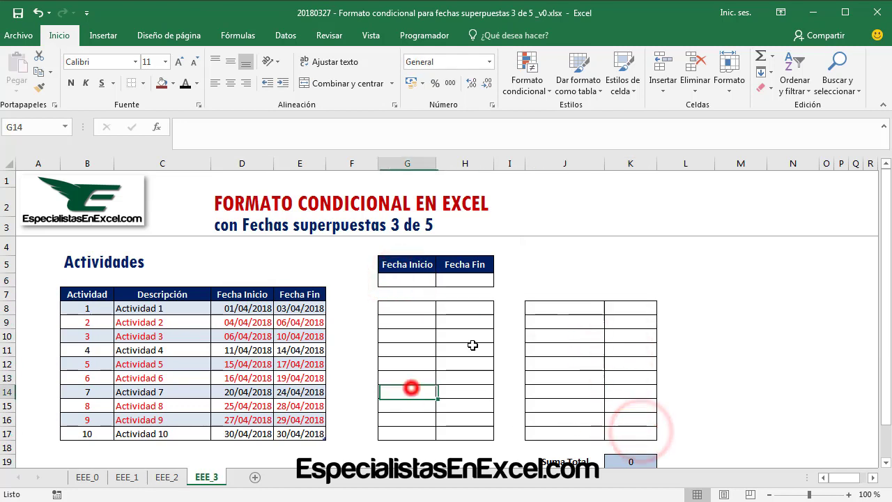
left_click(472, 337)
left_click(603, 336)
mouse_move(603, 336)
left_mouse_down()
mouse_move(249, 311)
mouse_move(285, 309)
left_mouse_up()
right_click(285, 309)
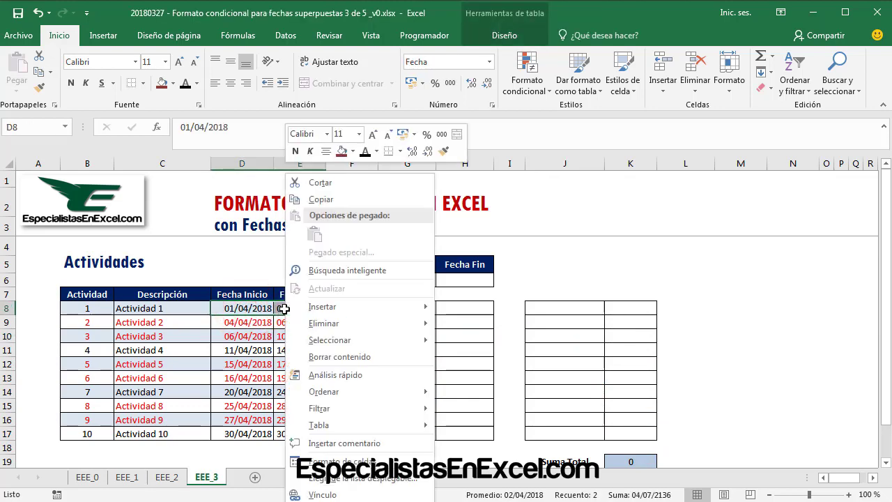
left_click(317, 200)
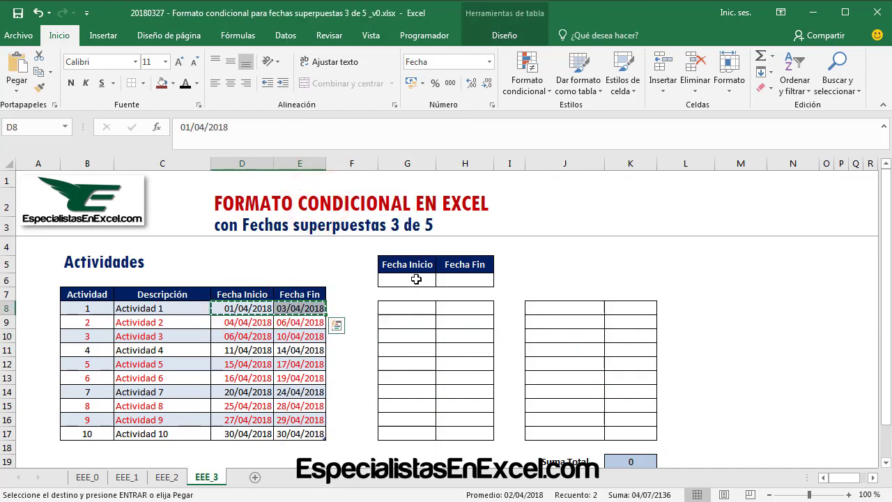
Paste the dates as values into G6:H6 and save the workbook.
left_click(417, 279)
right_click(419, 279)
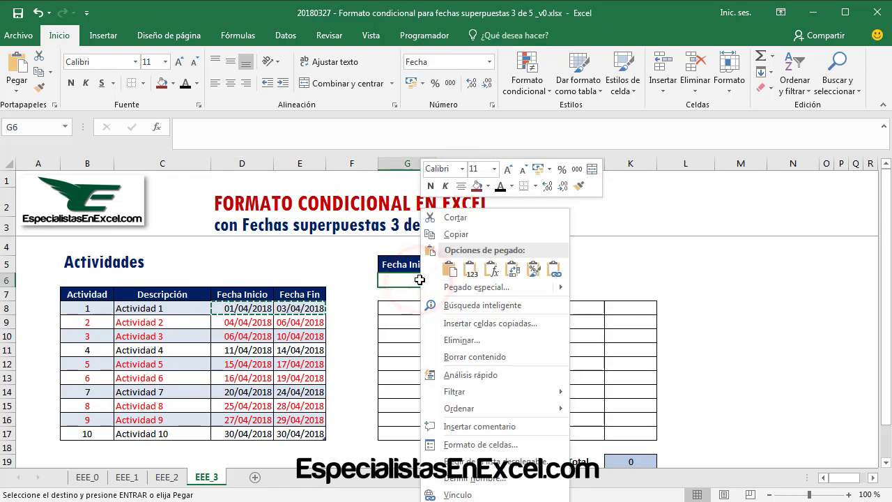
left_click(469, 270)
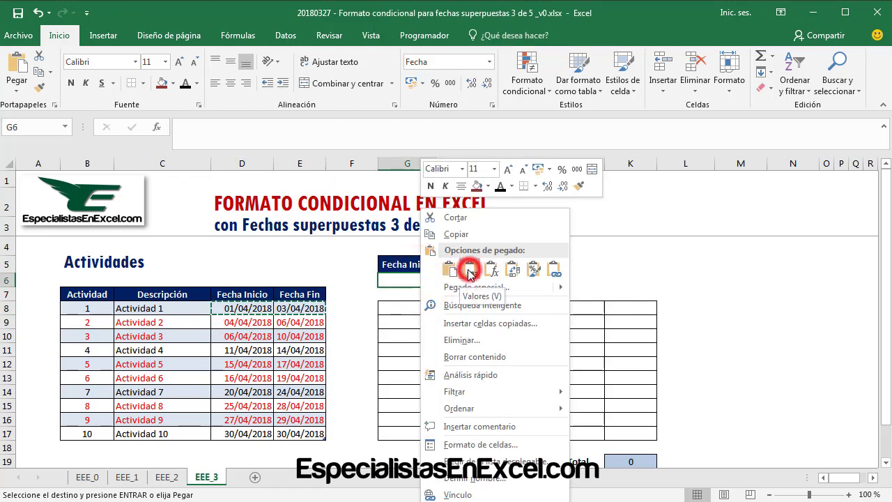
left_click(464, 306)
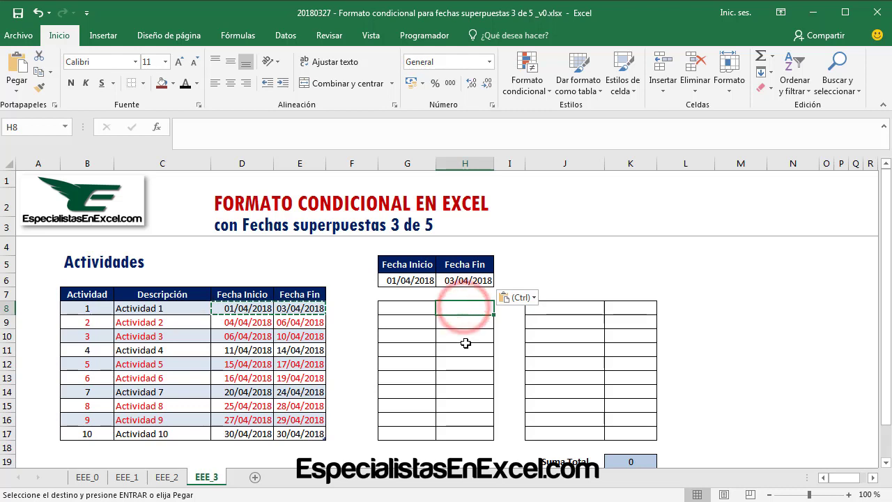
left_click(465, 348)
left_click(17, 13)
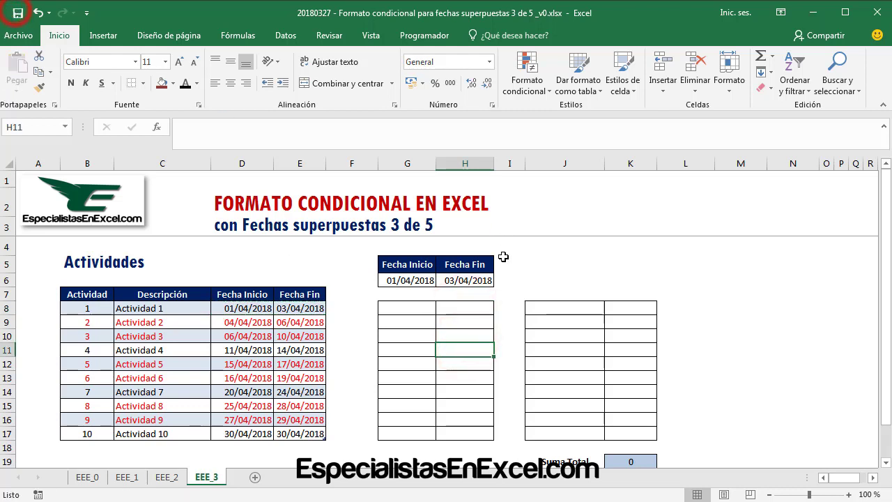
Compare the pasted G6:H6 dates with Actividad 1's and Actividad 5's dates and the Fecha Fin column.
left_click(408, 306)
left_click(404, 280)
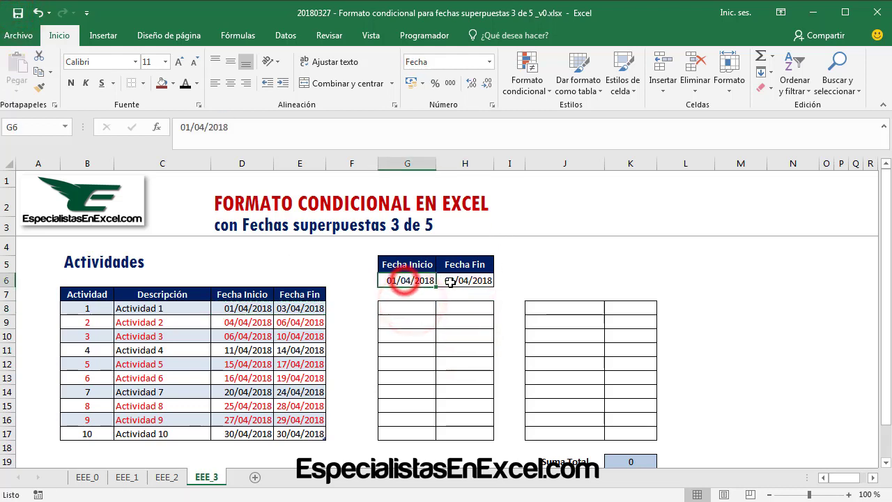
left_click(465, 280)
left_click_drag(238, 307, 307, 308)
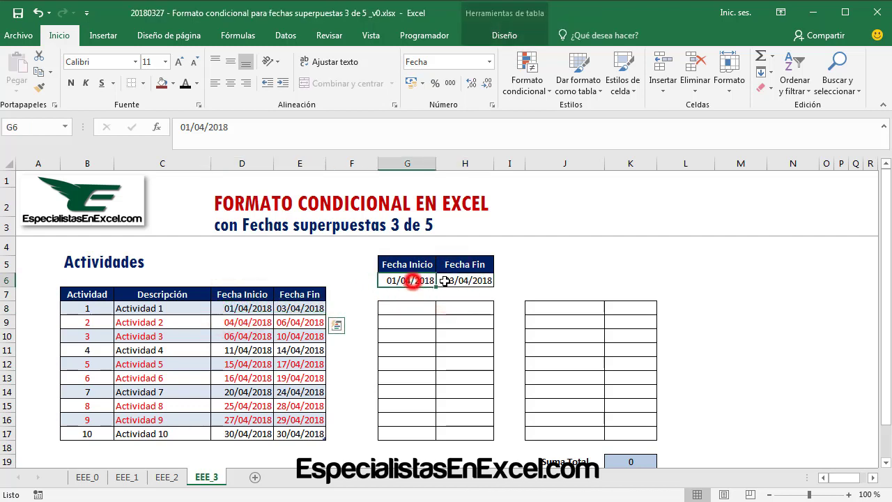
left_click_drag(415, 278, 460, 280)
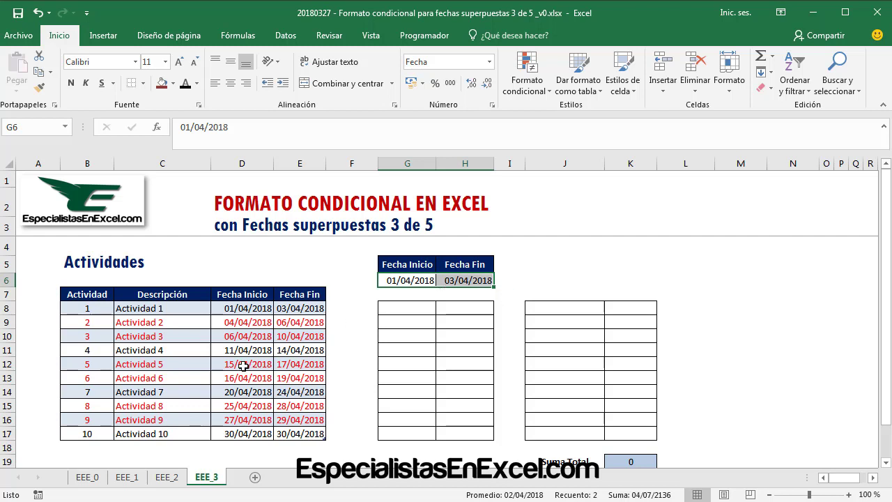
left_click_drag(251, 365, 299, 364)
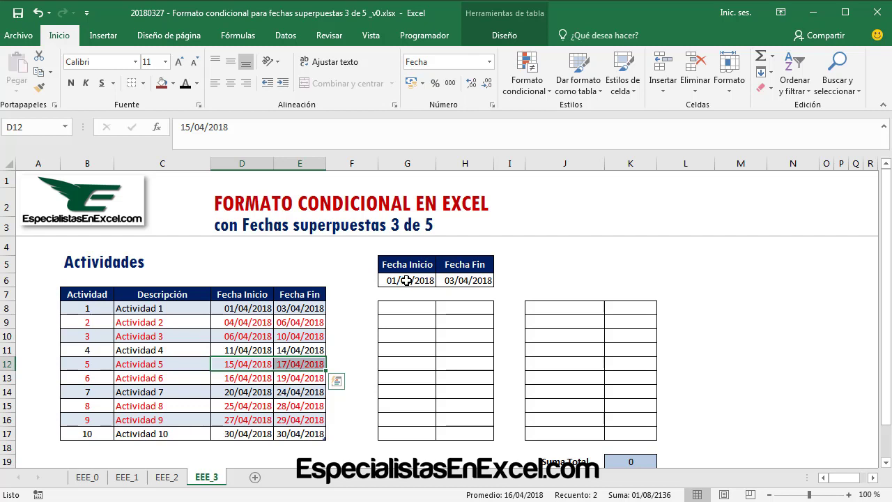
left_click(406, 280)
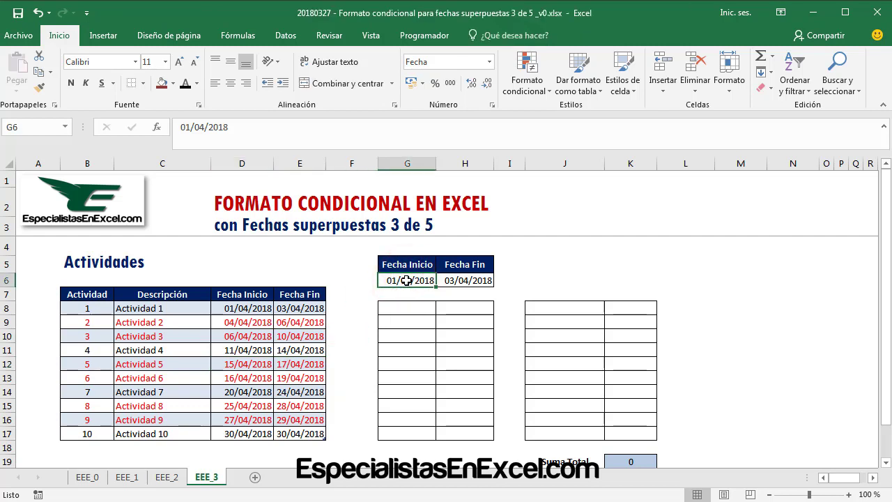
left_click_drag(300, 307, 294, 430)
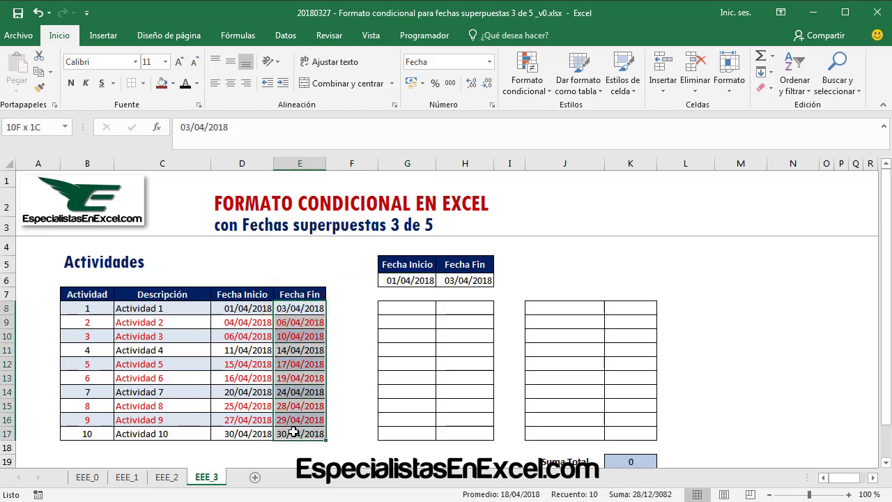
Enter =$G$6<=BDActual235[Fecha Fin] in G8, returning VERDADERO.
left_click(396, 308)
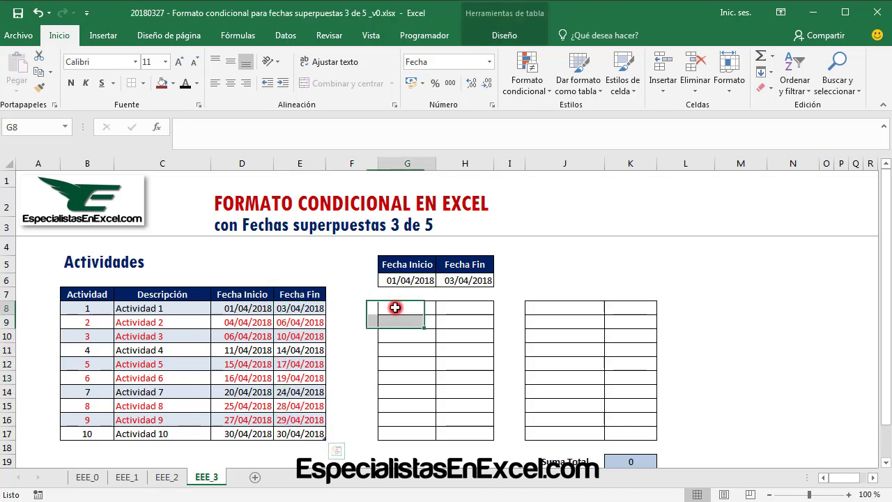
type("=")
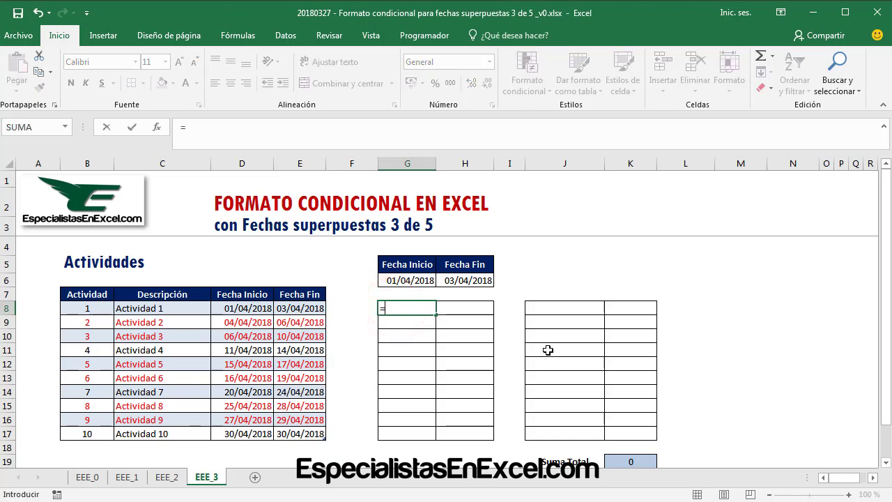
left_click(403, 279)
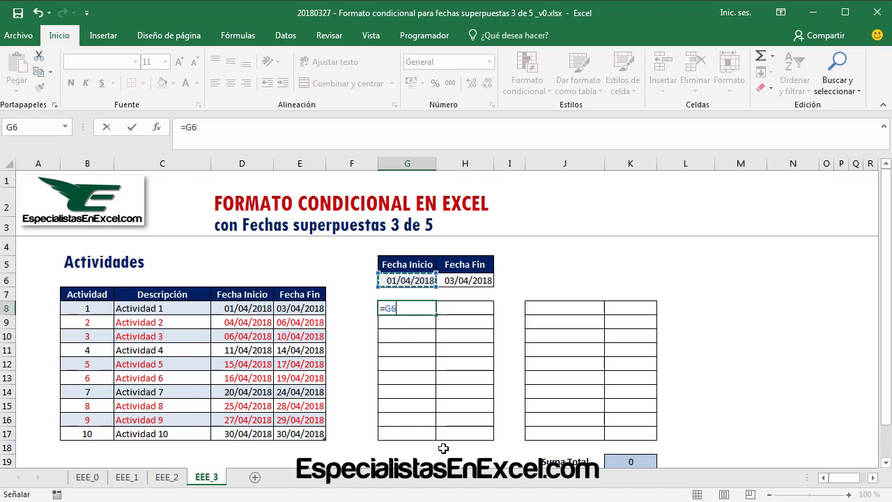
left_click(394, 308)
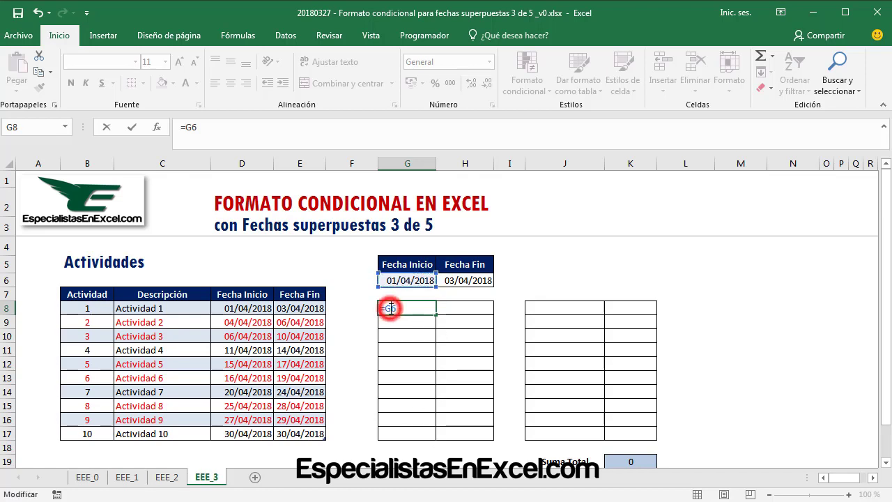
key("F4")
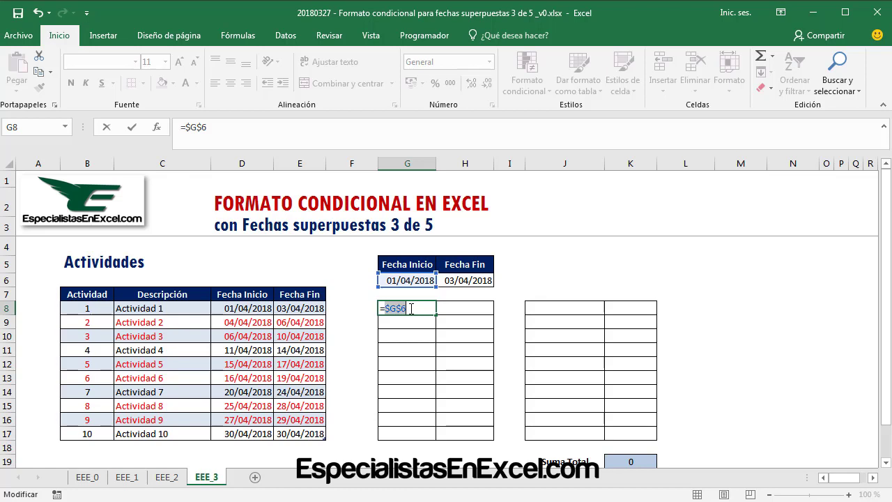
left_click(410, 309)
type("<")
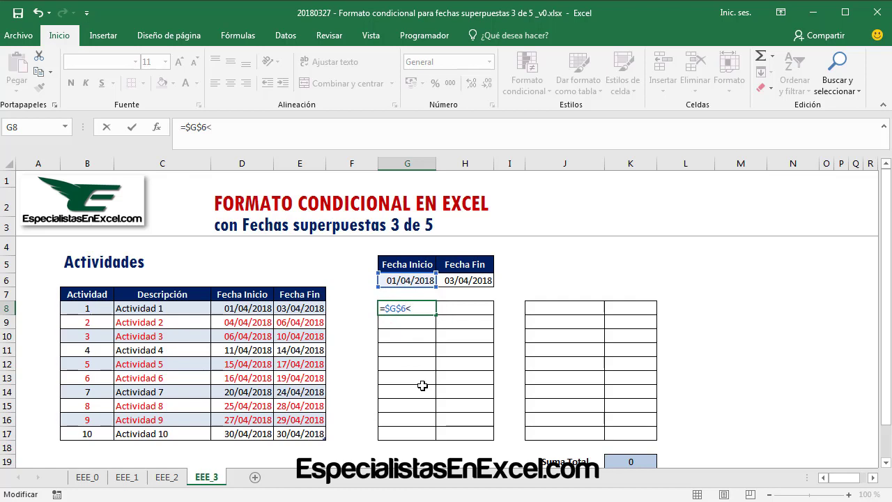
type("=")
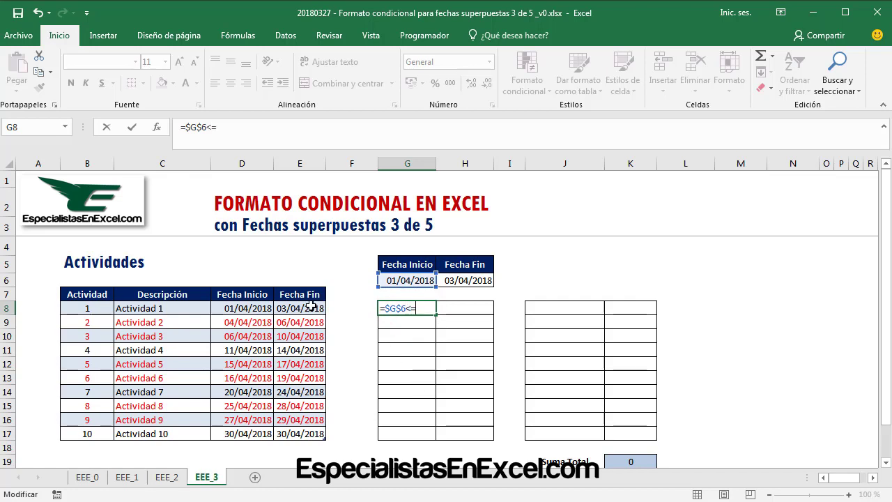
mouse_move(310, 307)
left_mouse_down()
mouse_move(319, 388)
mouse_move(311, 433)
left_mouse_up()
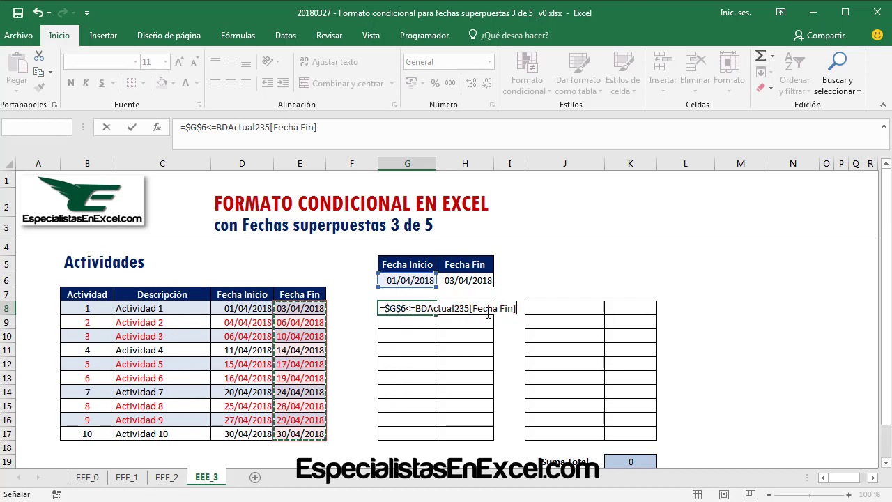
key("Return")
left_click(408, 309)
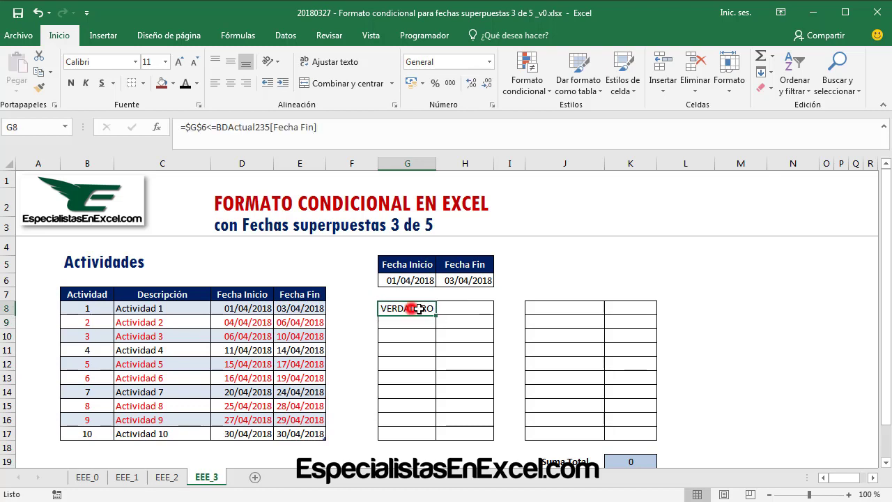
left_click_drag(437, 315, 429, 443)
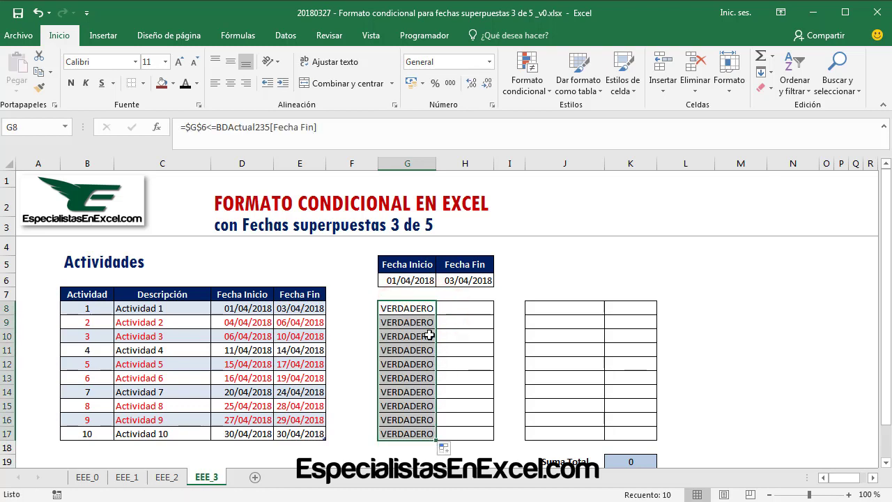
left_click(408, 335)
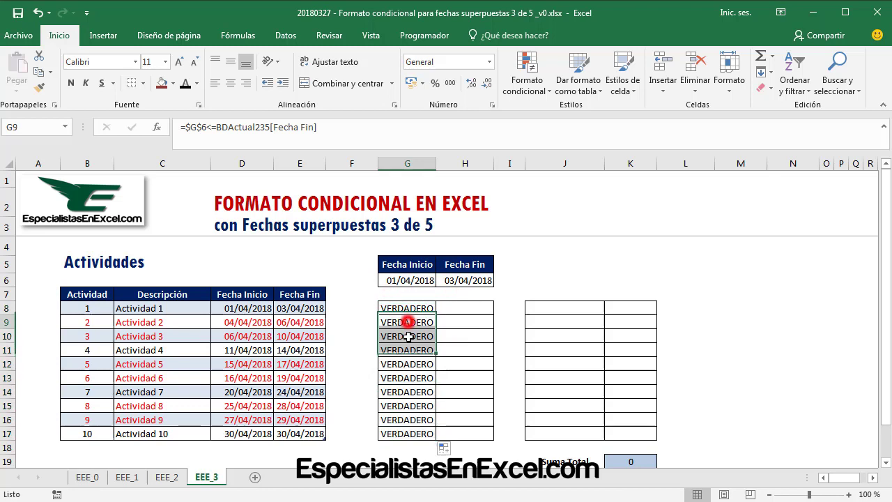
left_click(407, 281)
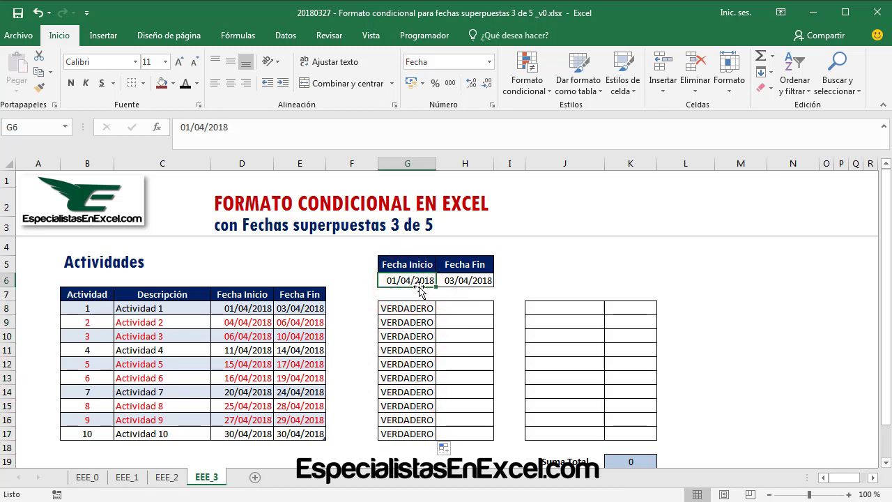
left_click(294, 309)
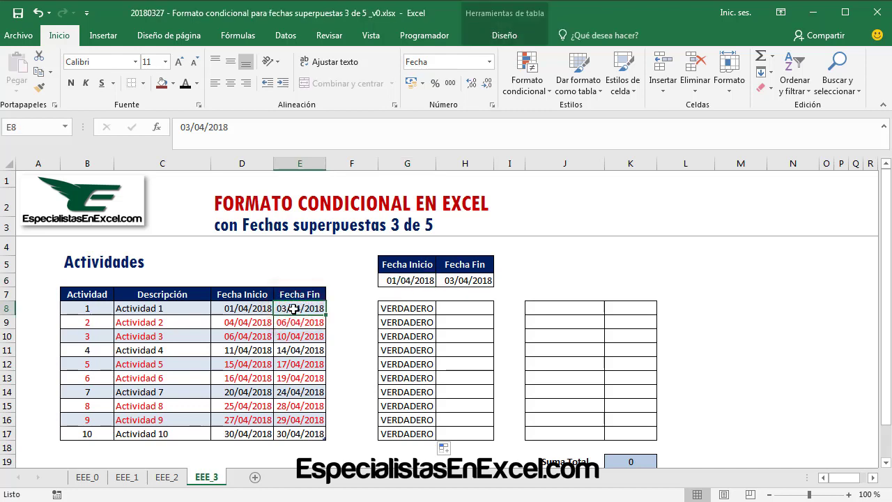
left_click(415, 276)
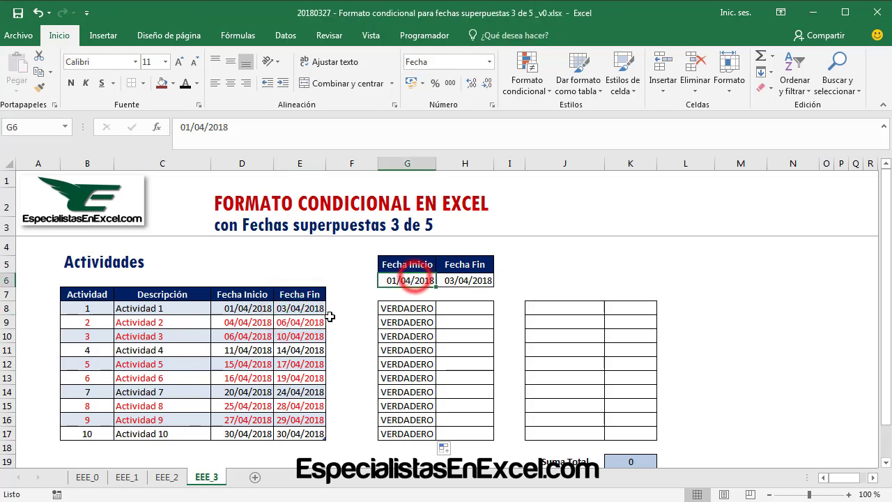
left_click(300, 322)
left_click(289, 379)
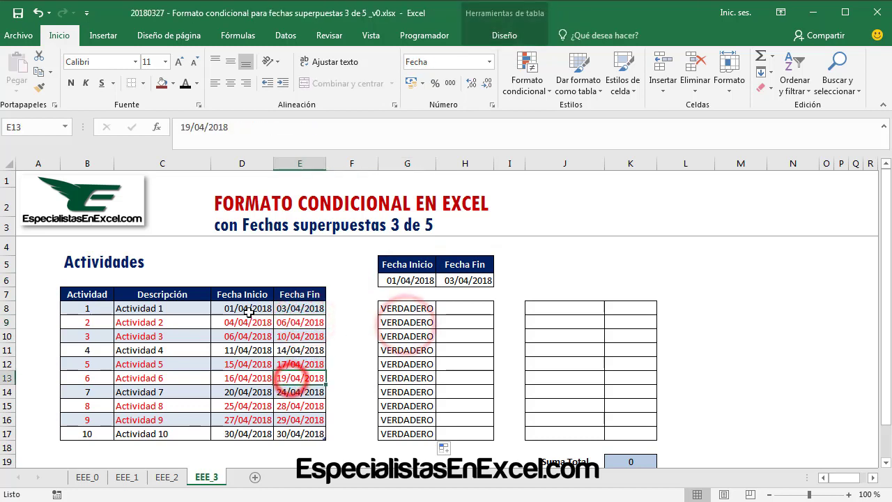
left_click(246, 308)
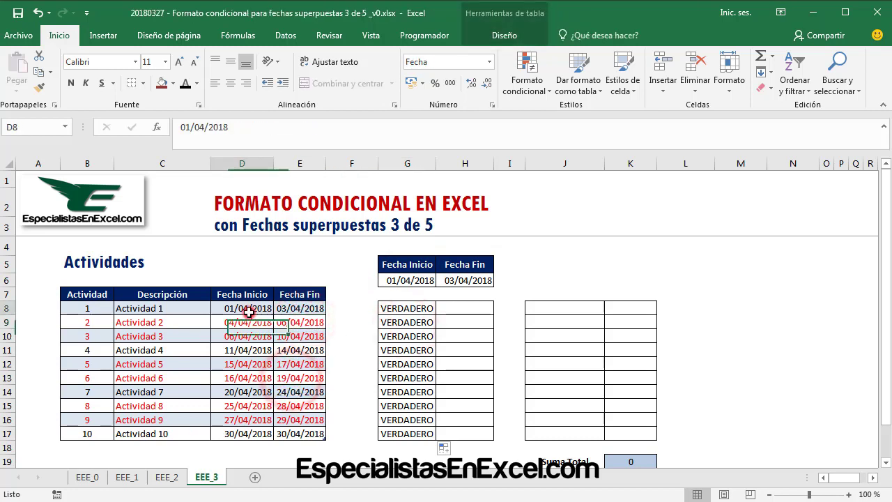
left_click(412, 280)
left_click_drag(300, 308, 295, 427)
left_click(406, 307)
left_click(412, 336)
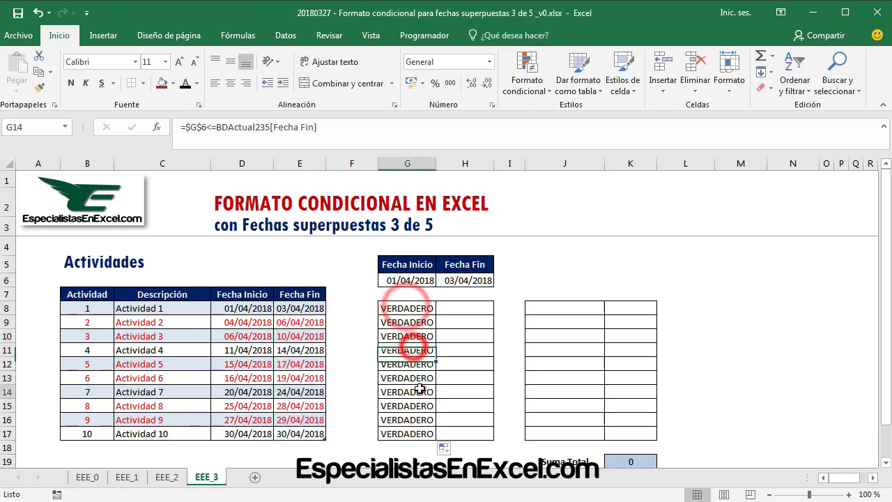
left_click(411, 364)
left_click(415, 420)
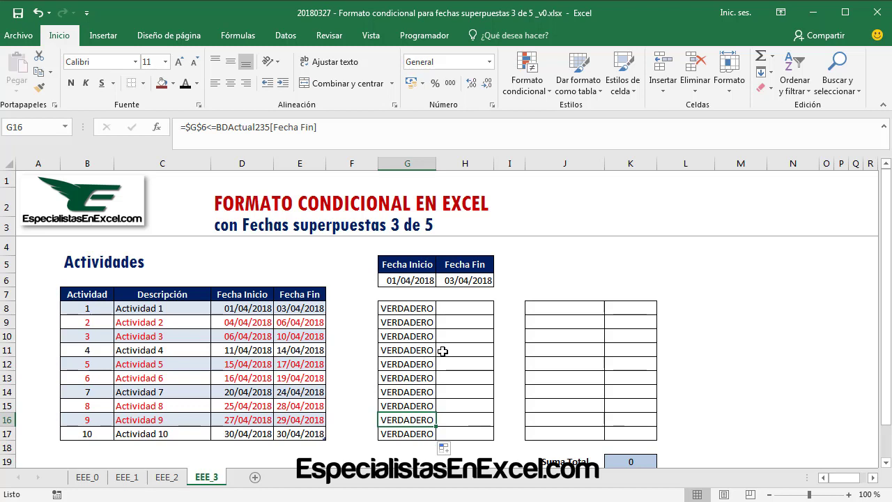
left_click(453, 281)
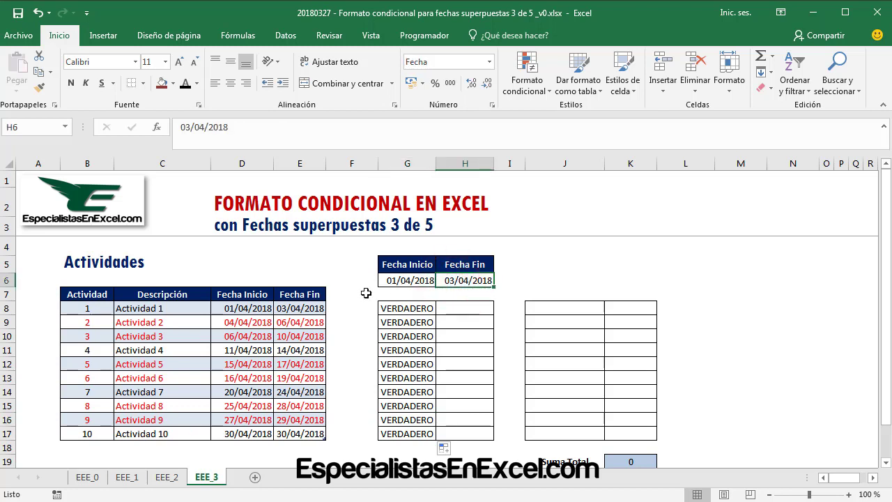
left_click_drag(244, 308, 240, 433)
left_click(458, 302)
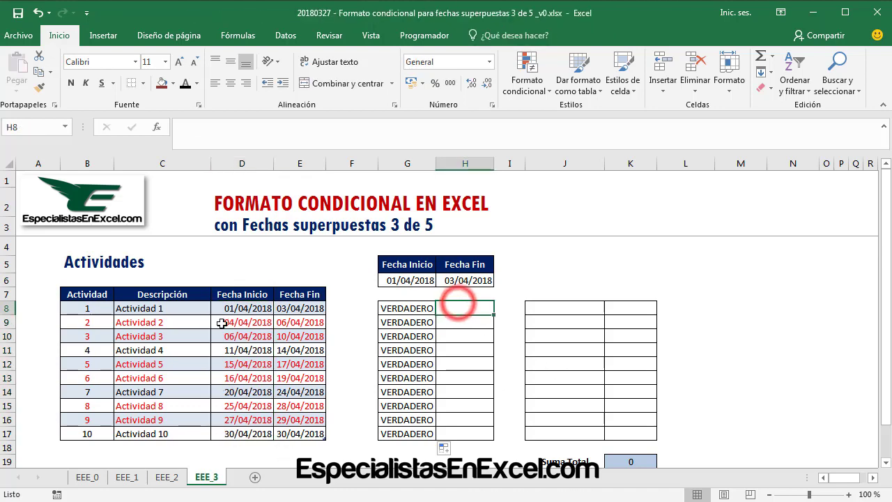
left_click_drag(239, 308, 239, 416)
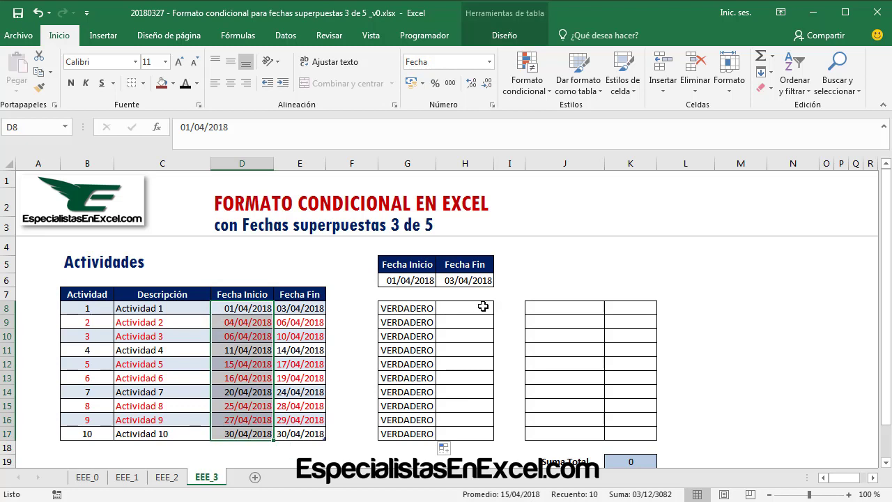
left_click_drag(478, 304, 470, 428)
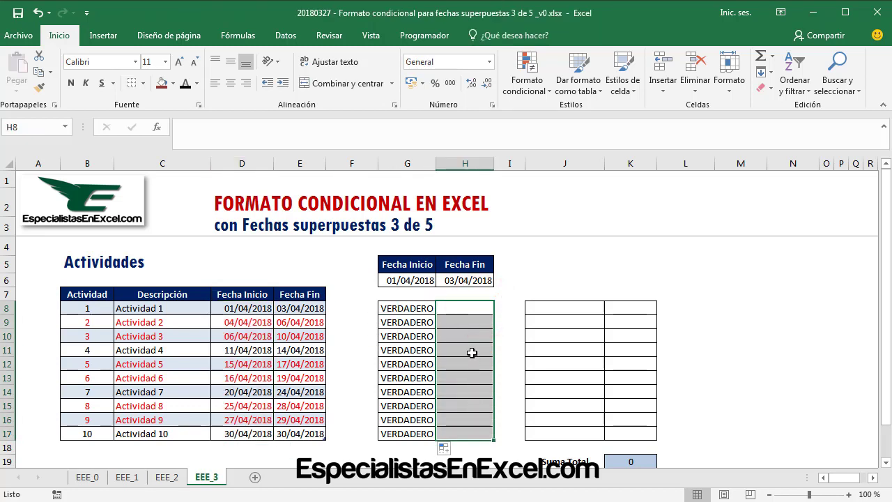
left_click(466, 305)
left_click(293, 306)
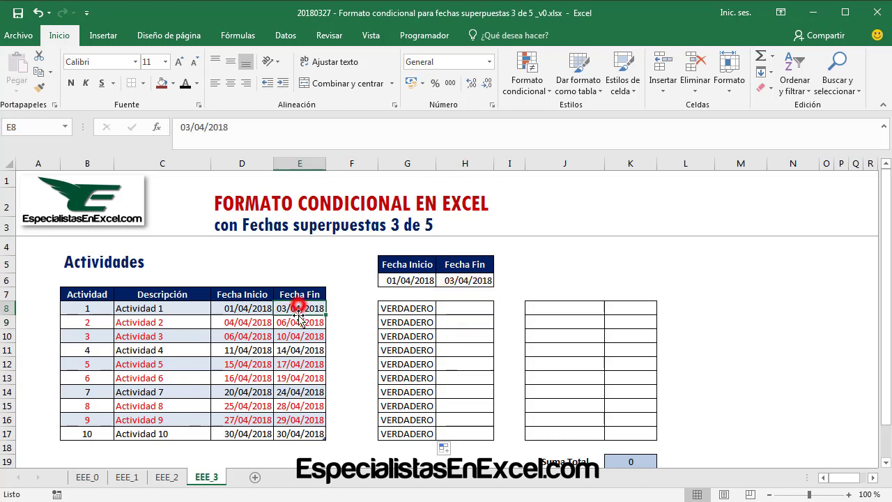
left_click(296, 323)
left_click(297, 348)
left_click(462, 281)
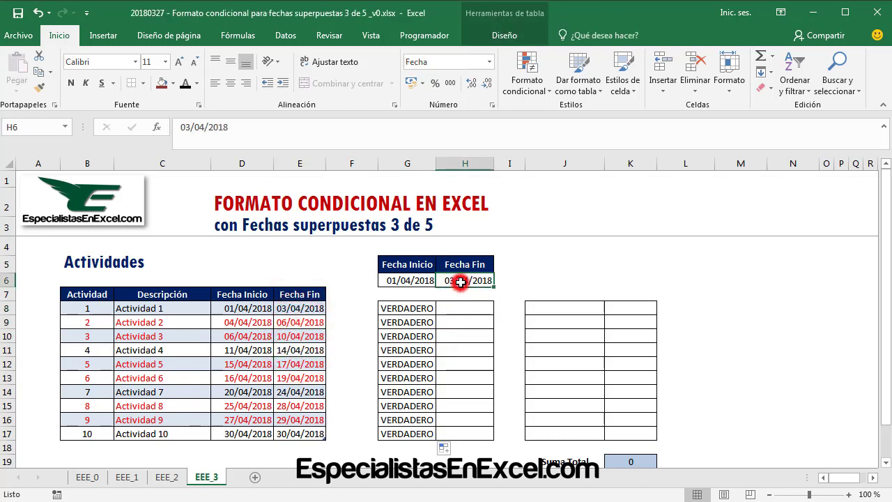
left_click(242, 336)
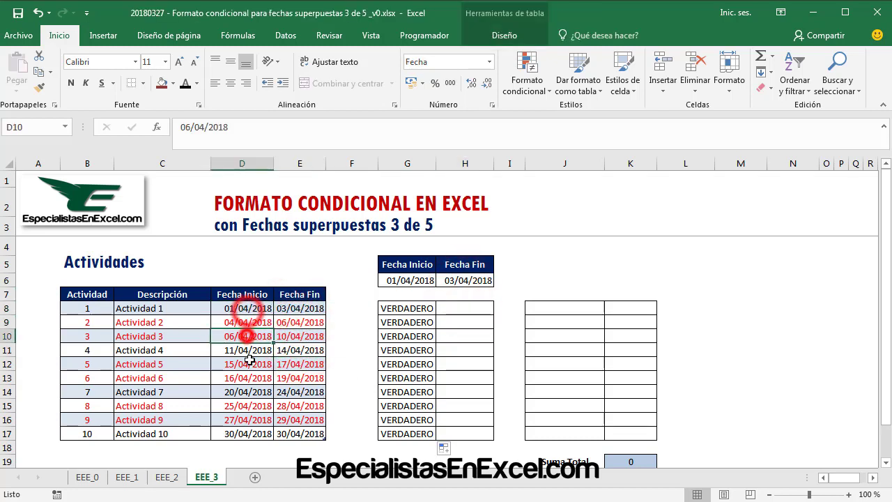
left_click(460, 311)
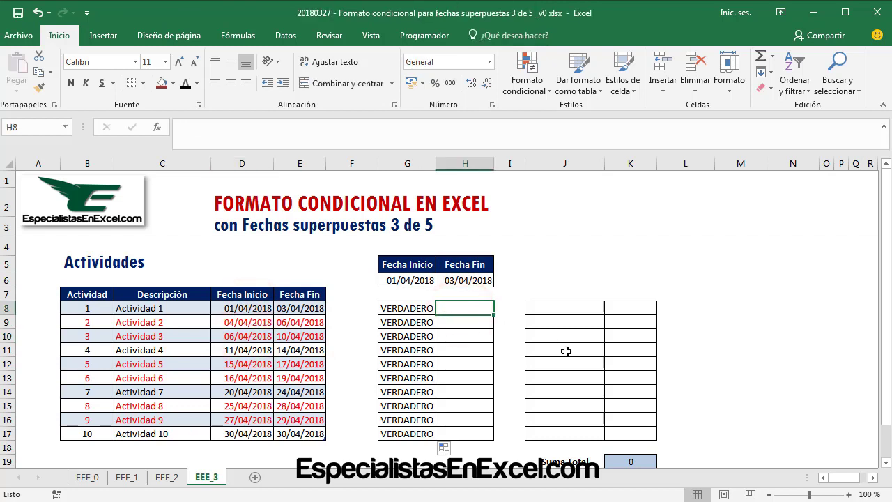
Enter =$H$6>= against the Fecha Inicio column in H8 and fill it down to H17.
type("=")
left_click(445, 281)
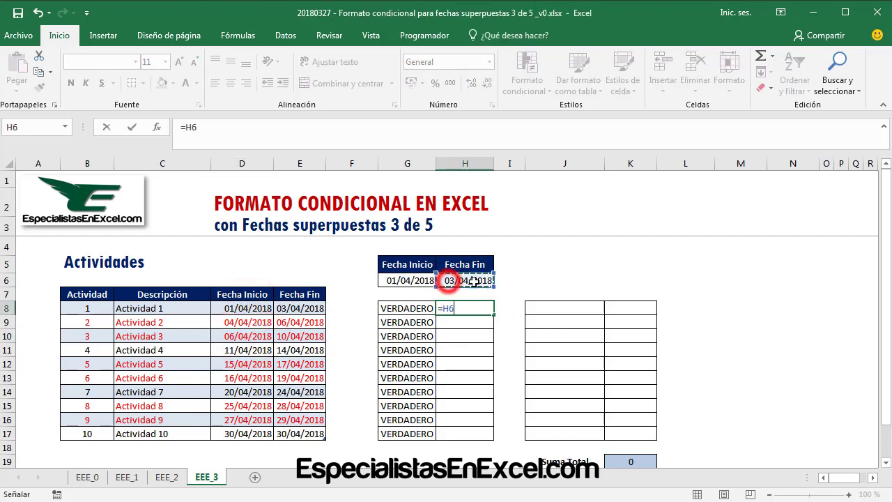
double_click(449, 307)
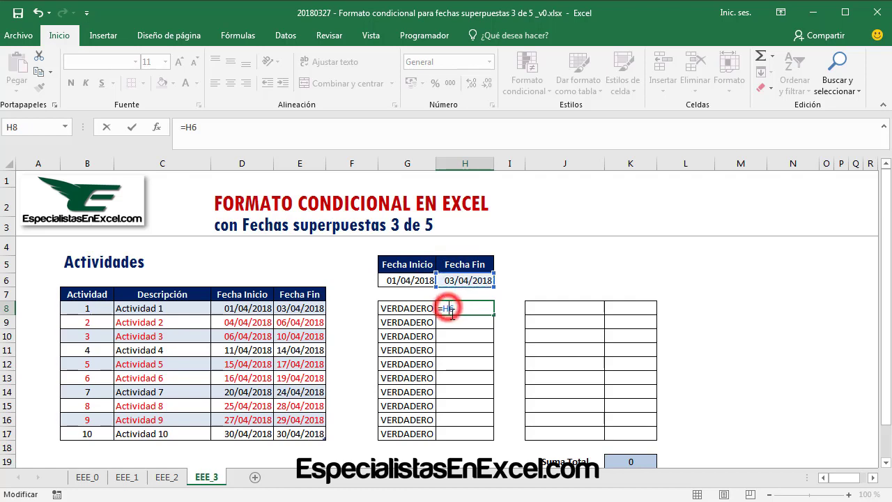
key("F4")
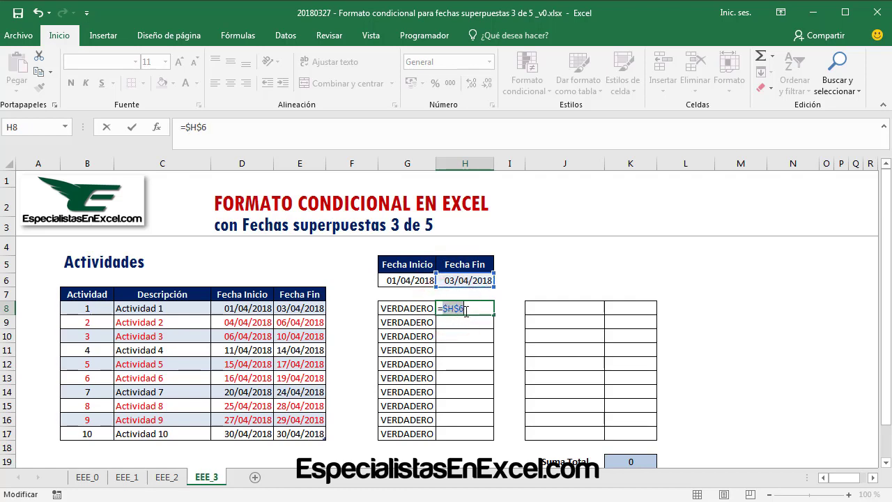
type(">=")
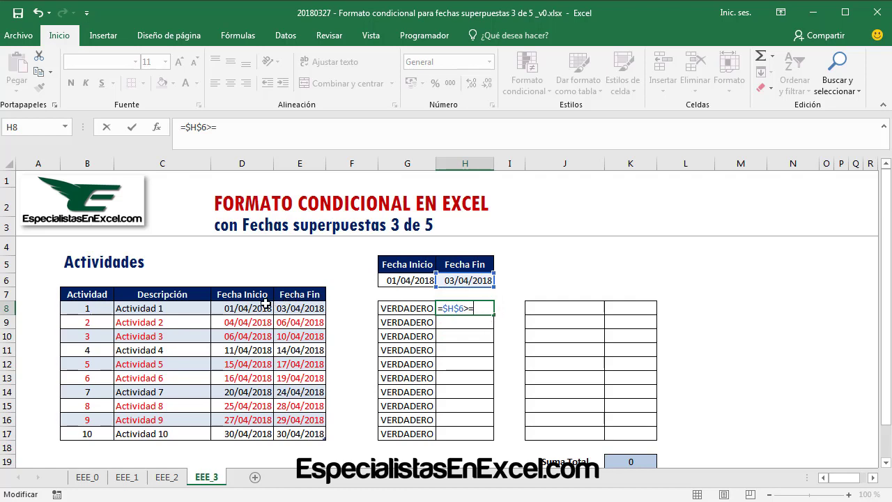
left_click_drag(266, 302, 261, 433)
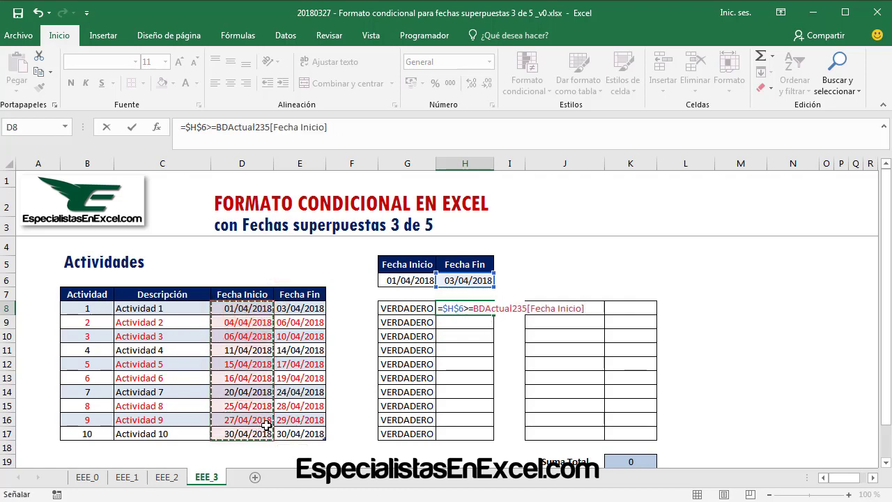
key("Return")
left_click(478, 308)
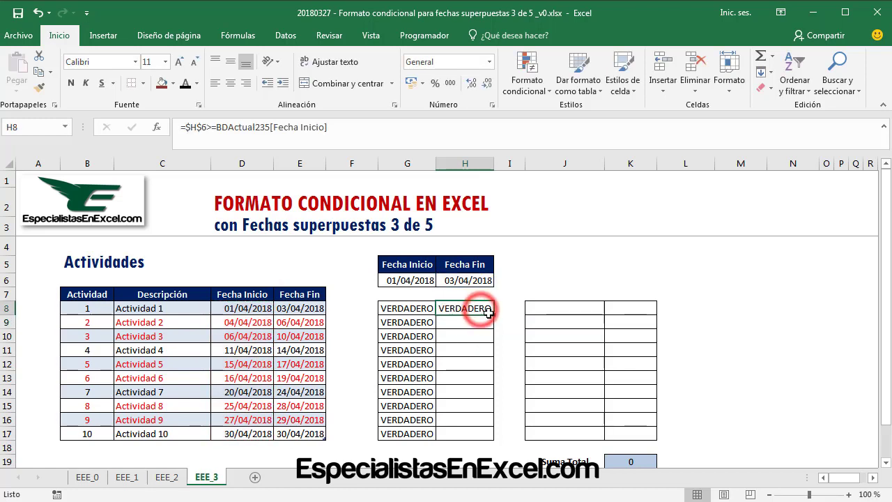
double_click(493, 315)
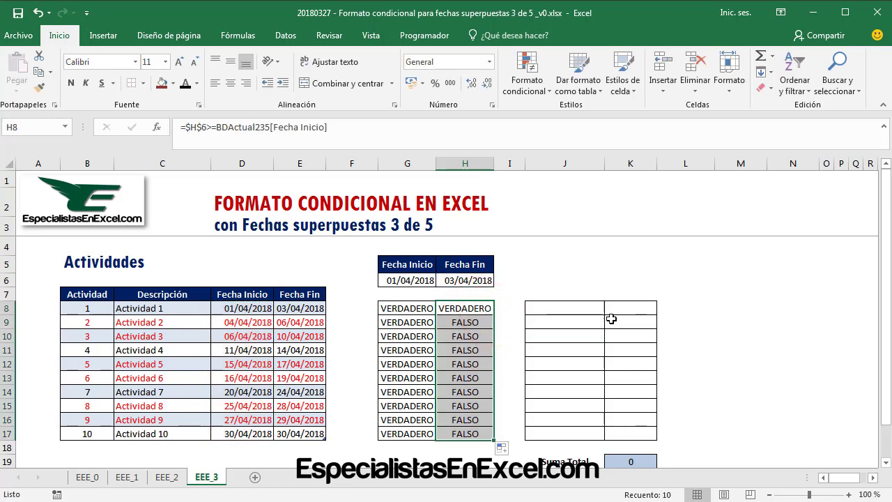
left_click(465, 308)
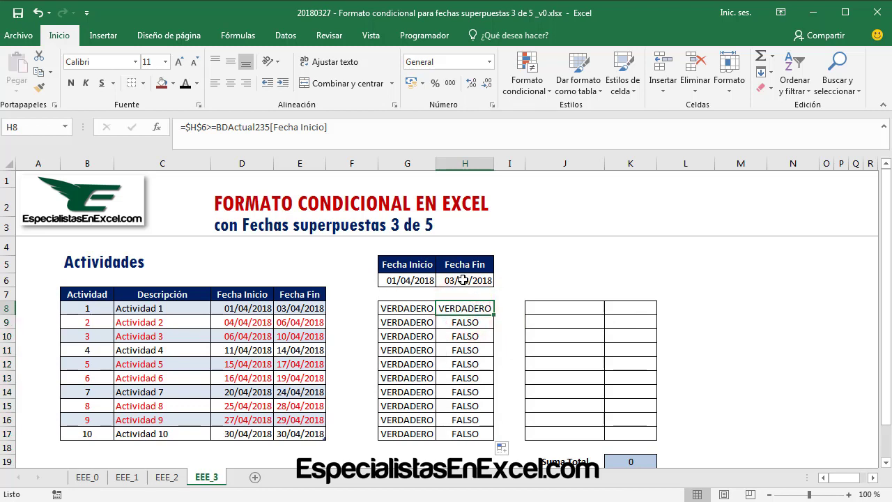
left_click(462, 281)
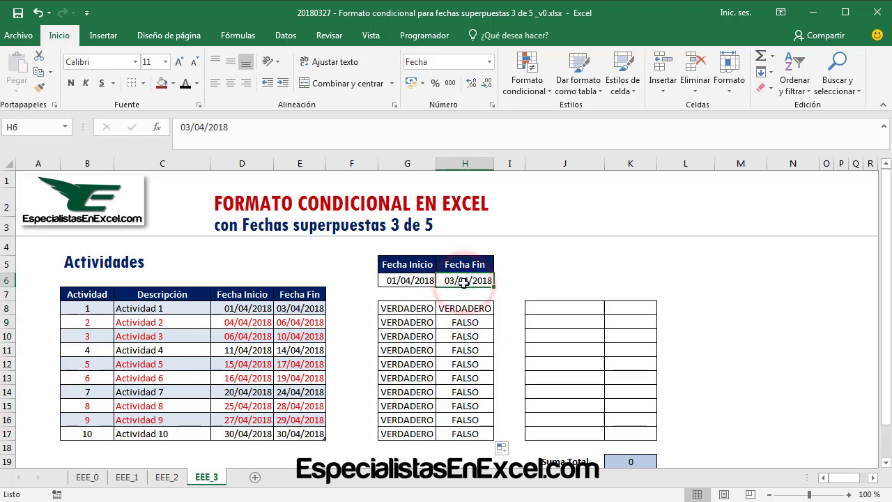
left_click(242, 309)
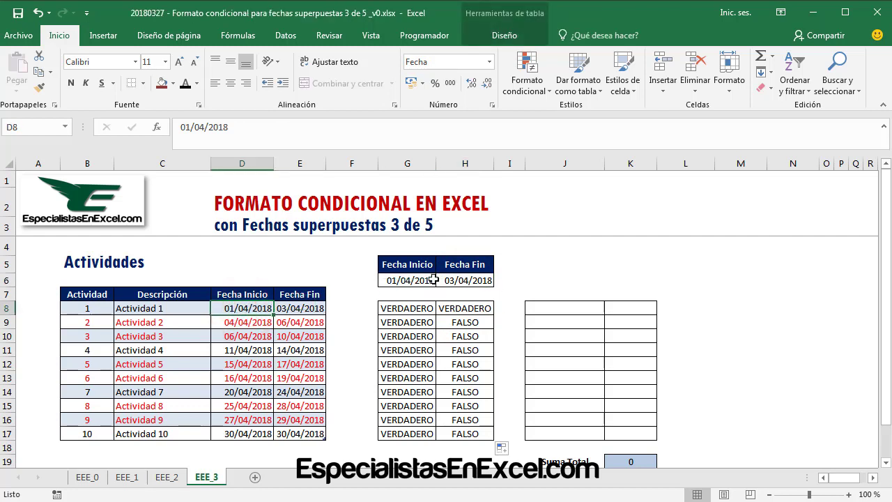
left_click(456, 281)
left_click(462, 309)
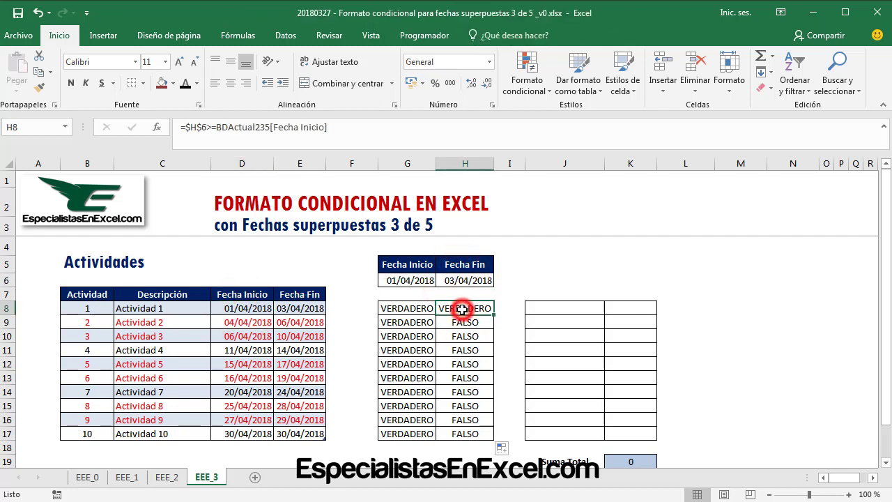
left_click(462, 281)
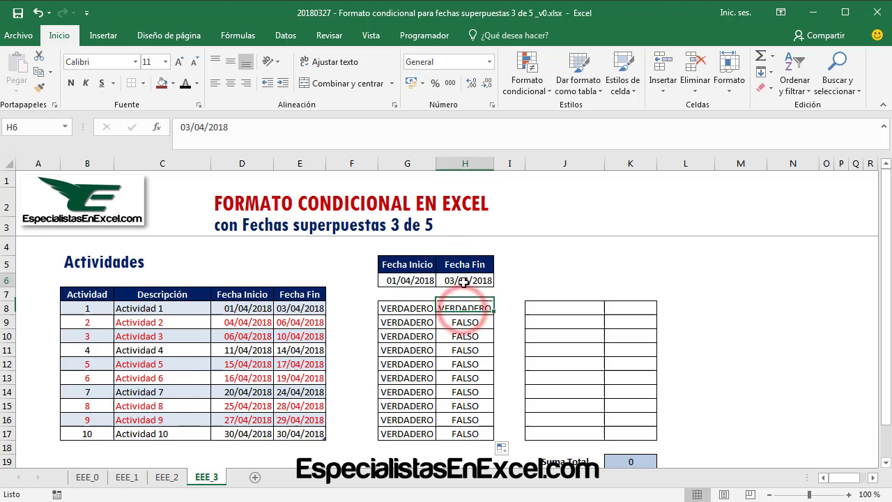
left_click(252, 322)
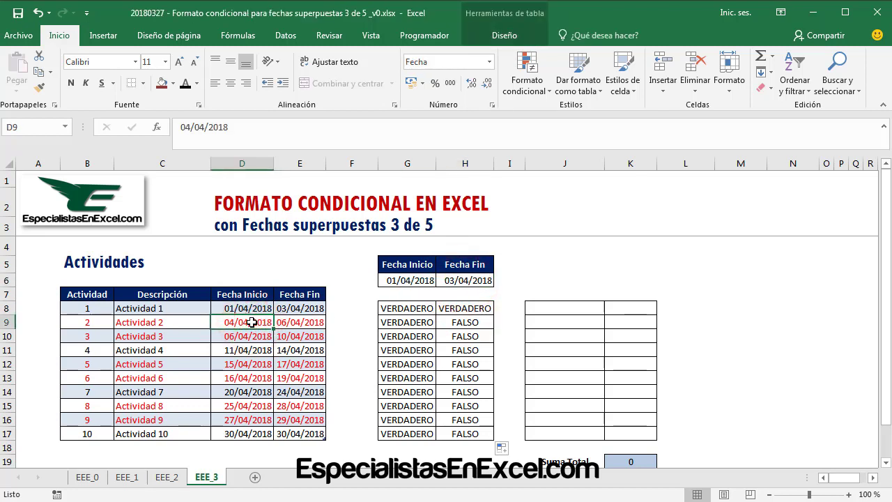
left_click(460, 322)
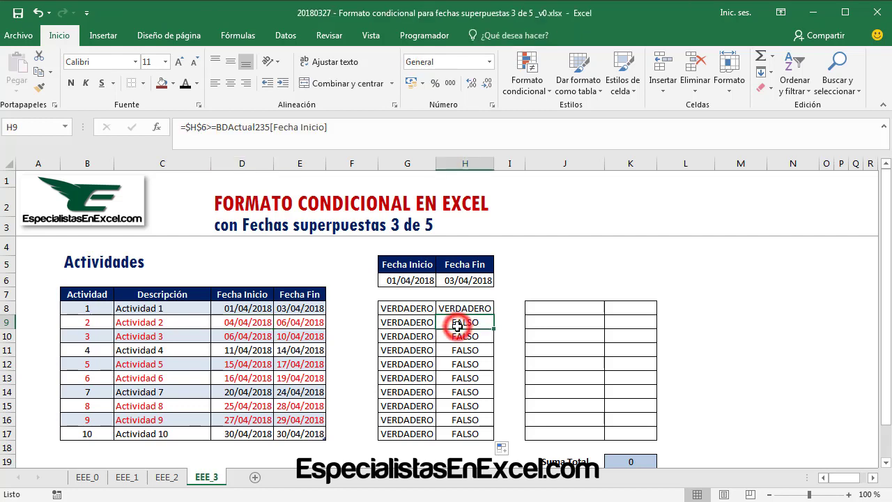
left_click(462, 280)
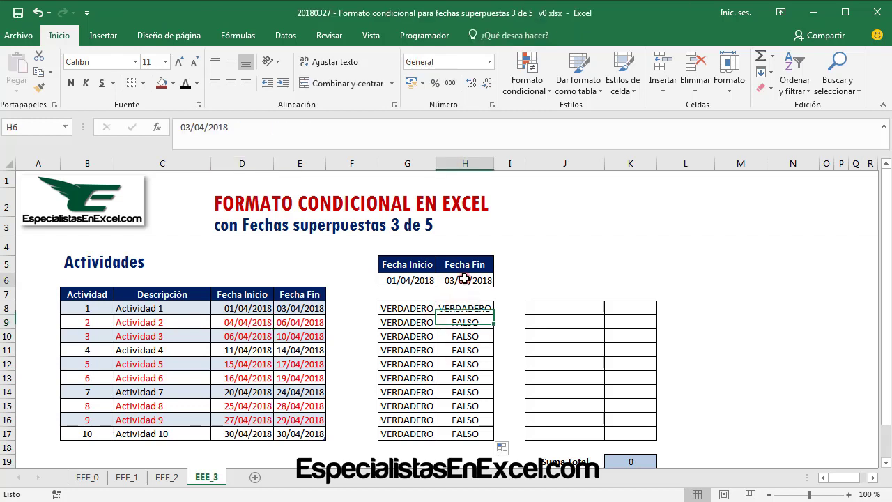
left_click(462, 336)
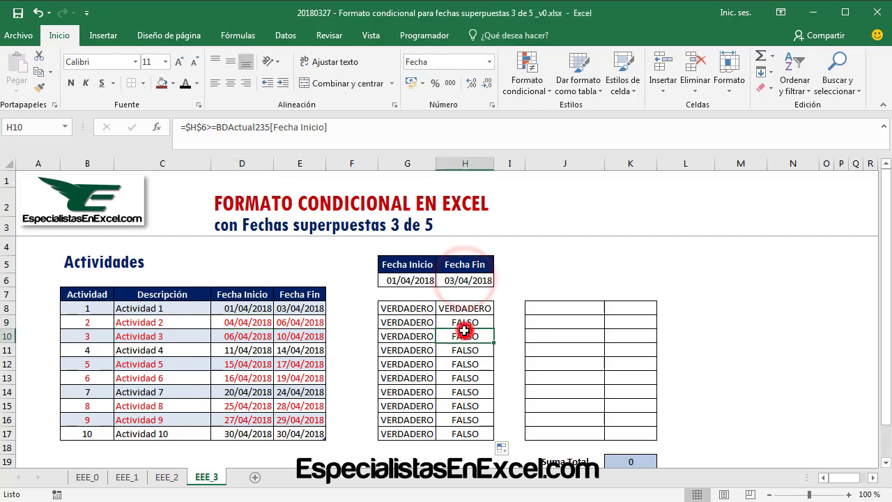
left_click(250, 337)
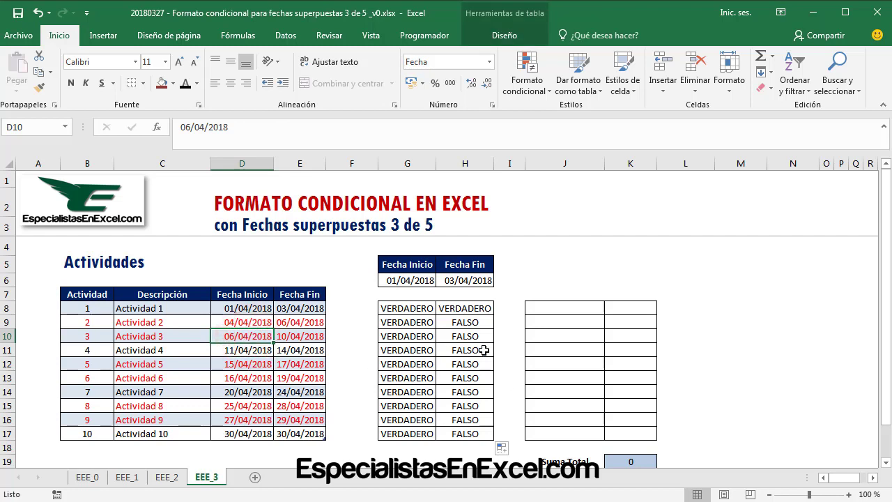
left_click_drag(405, 311, 453, 309)
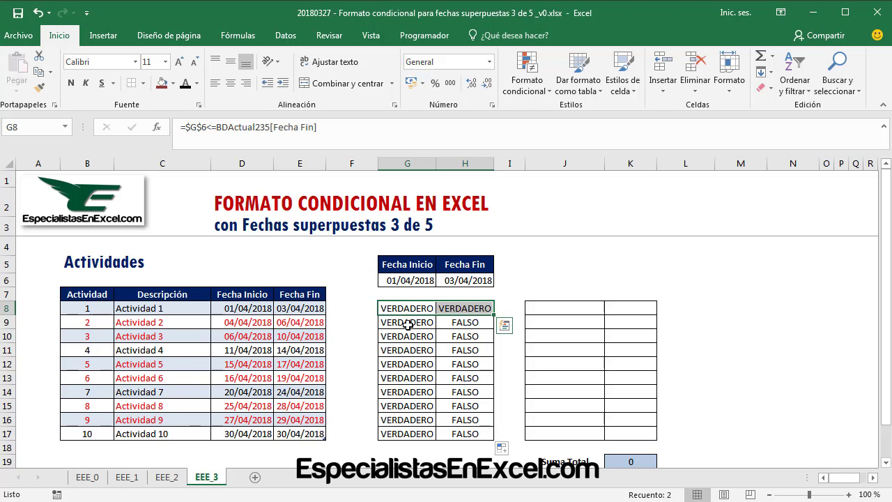
left_click_drag(406, 308, 458, 310)
left_click(584, 309)
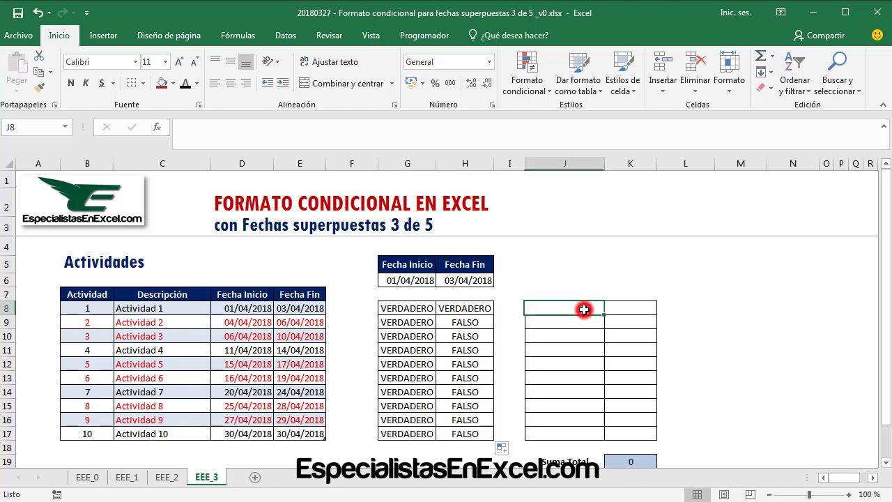
Enter =Y(G8;H8) in J8 to combine both overlap checks.
left_click(558, 357)
left_click(557, 311)
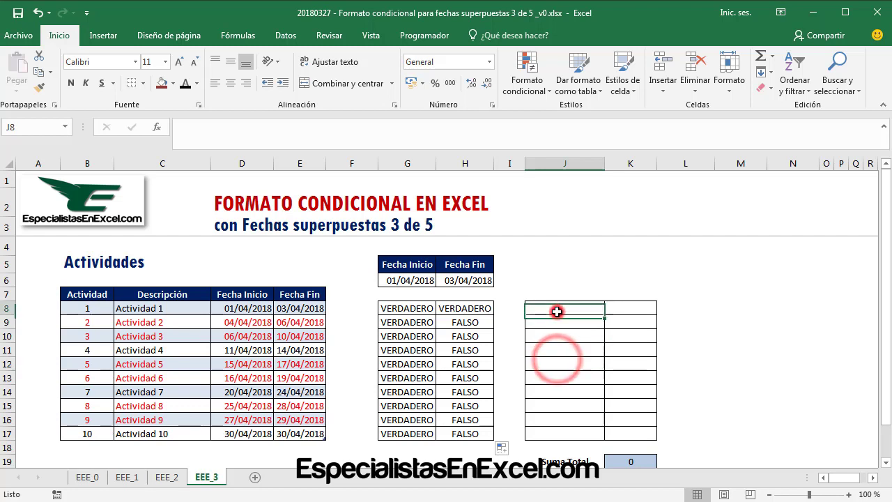
type("=")
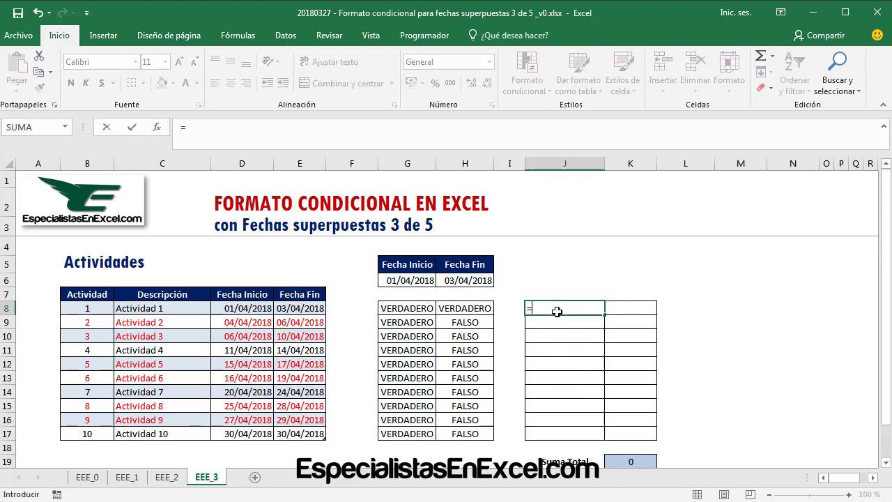
type("y")
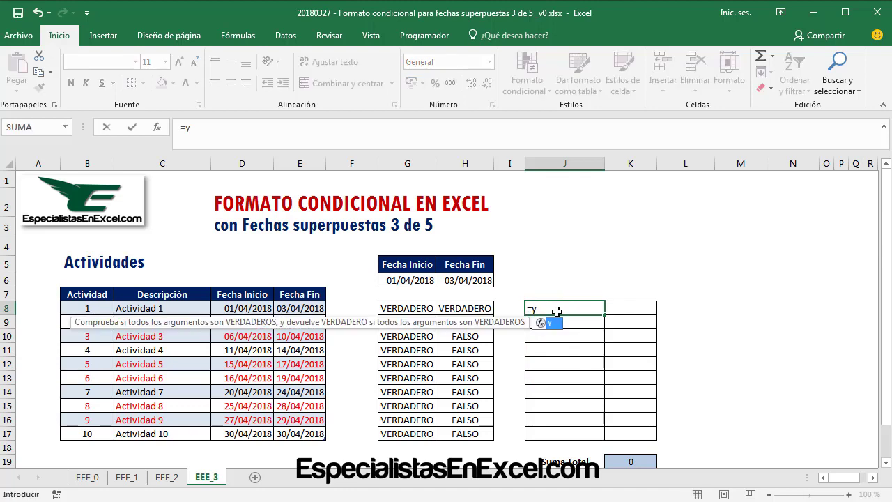
key("BackSpace")
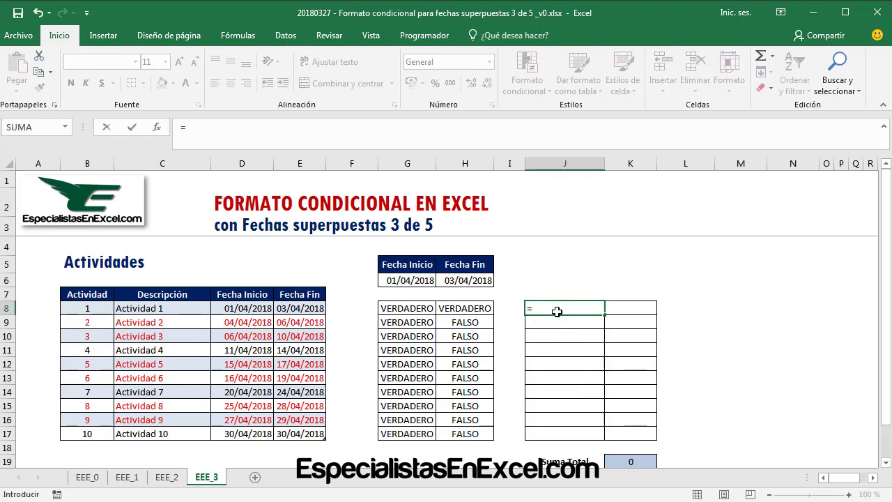
type("Y(")
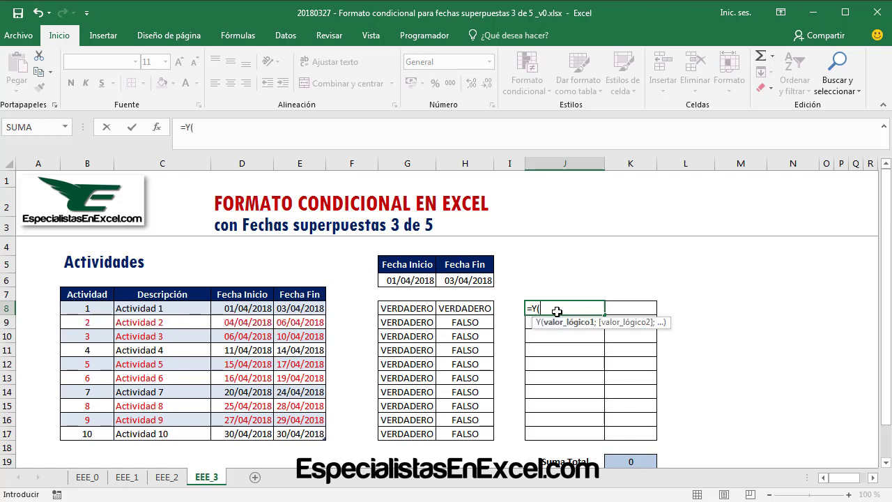
left_click(414, 308)
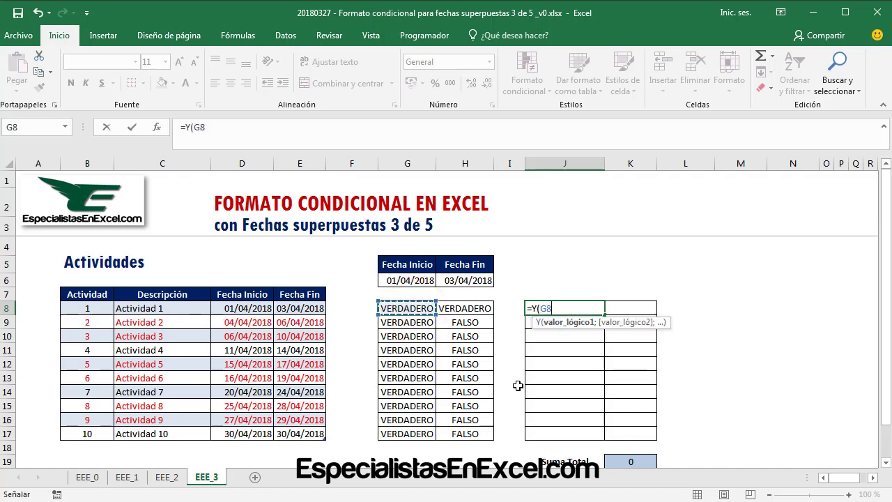
type(";")
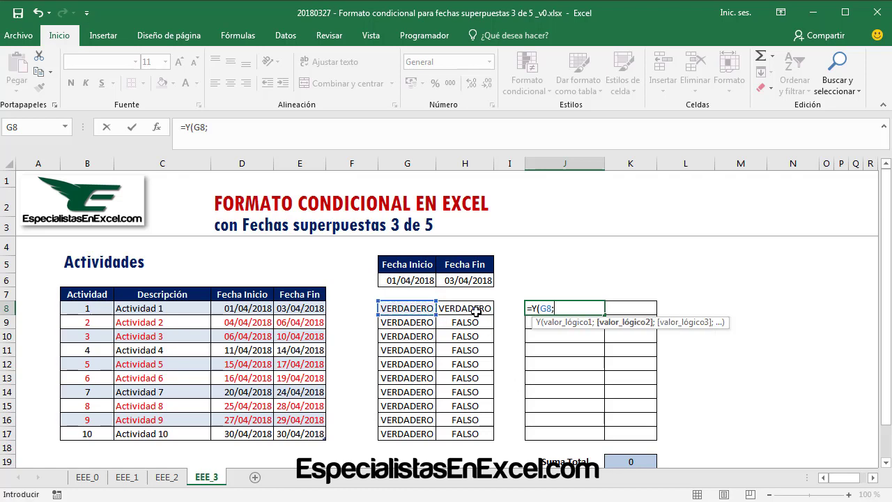
left_click(475, 310)
type(")")
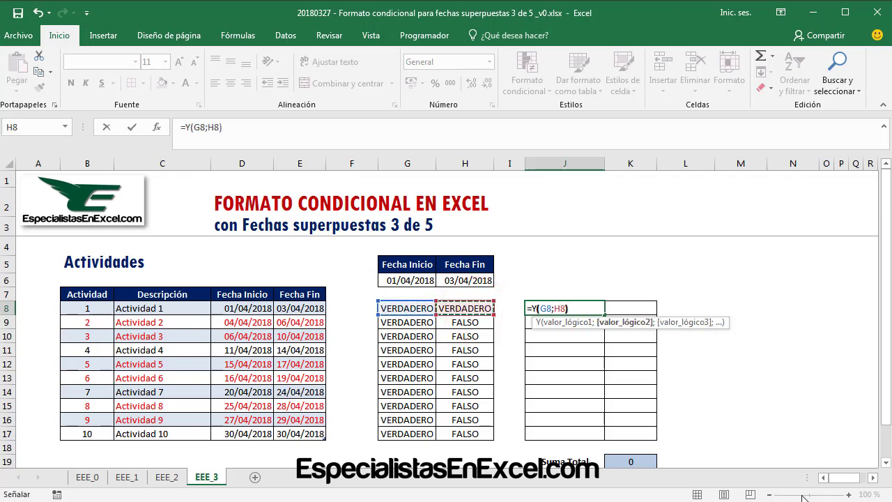
key("Return")
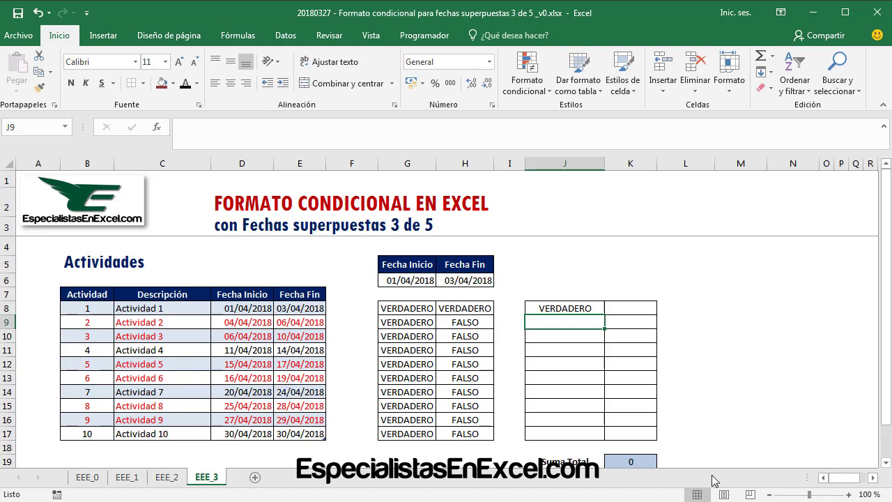
Compare the G8 and H8 formulas, then fill the J8 formula down to J17.
left_click(426, 310)
left_click(458, 308)
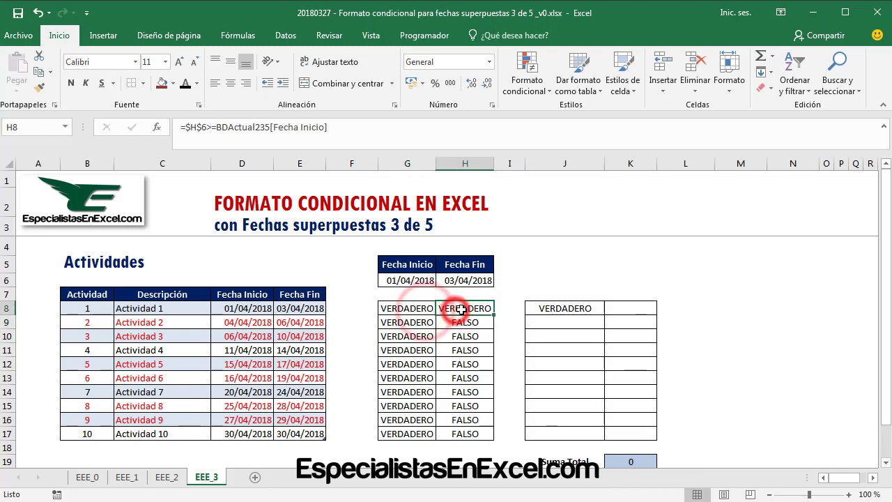
left_click(420, 324)
left_click(462, 309)
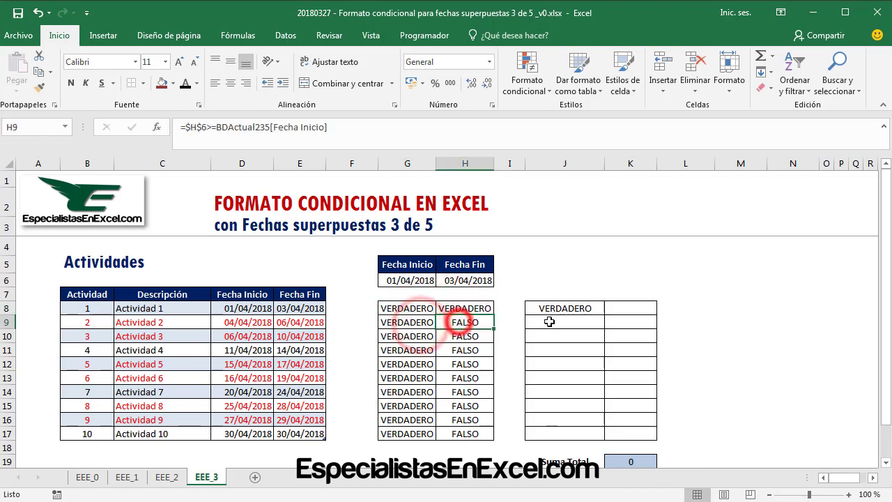
left_click(564, 309)
left_click_drag(604, 314, 603, 441)
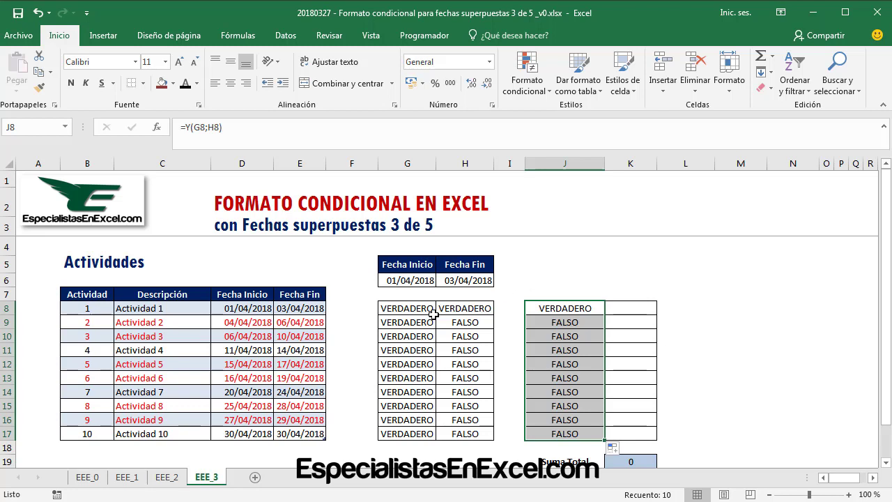
Review the G, H and J check results and formulas side by side.
left_click(400, 315)
left_click(544, 309)
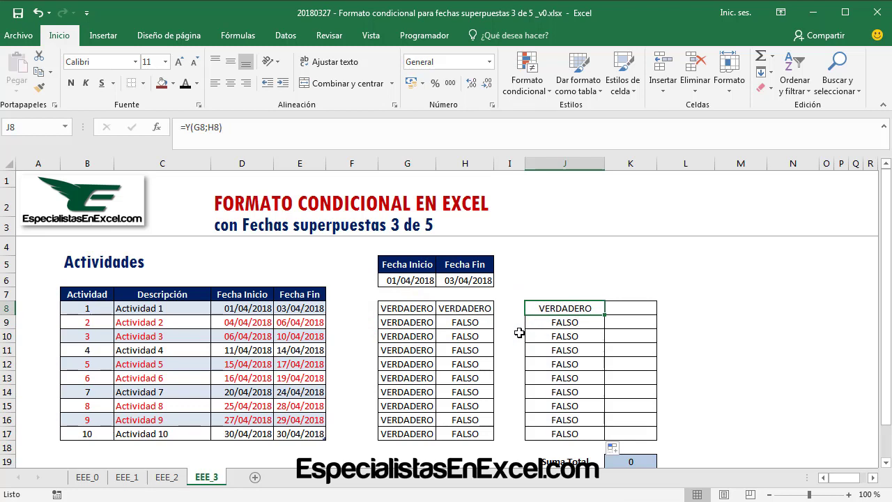
left_click_drag(414, 313, 400, 430)
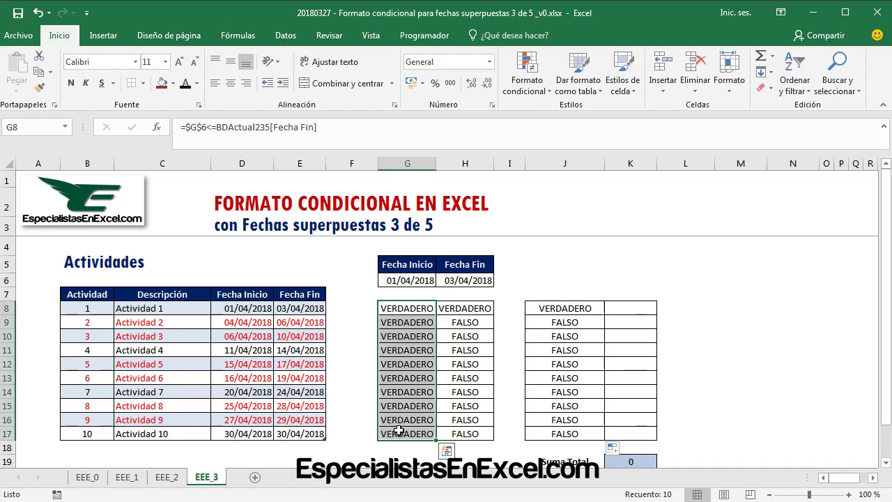
left_click_drag(461, 309, 454, 423)
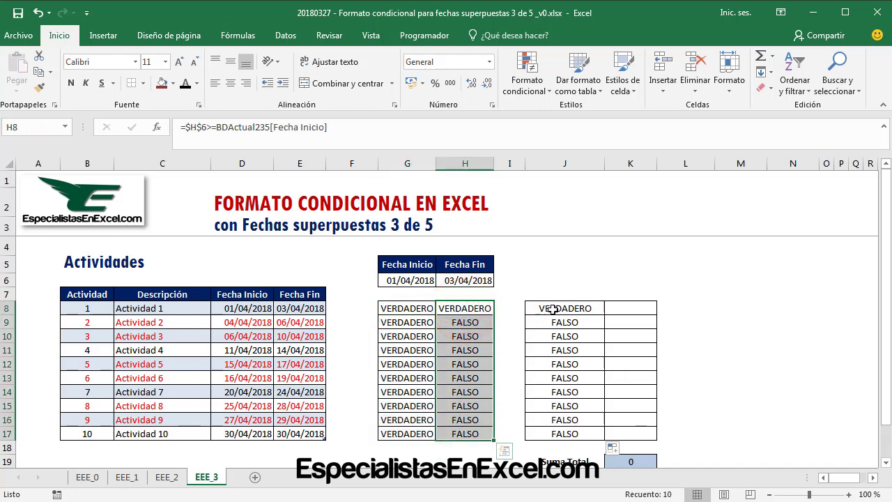
left_click_drag(552, 307, 564, 434)
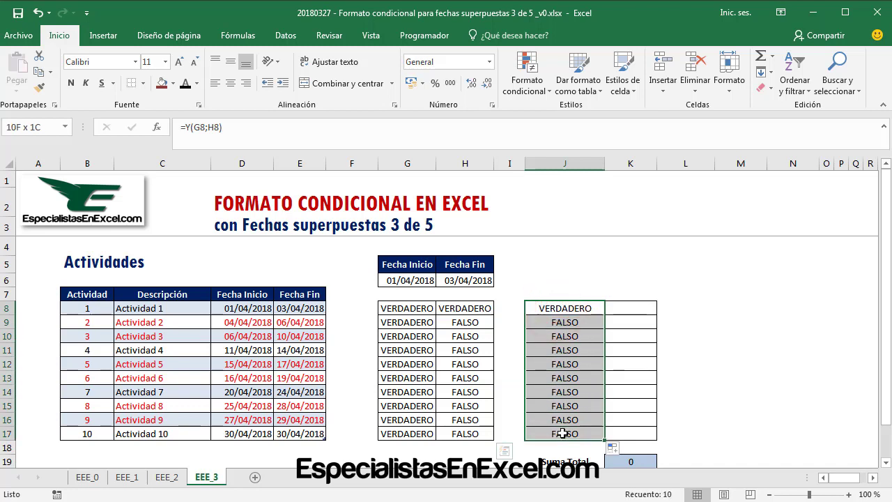
left_click(407, 307)
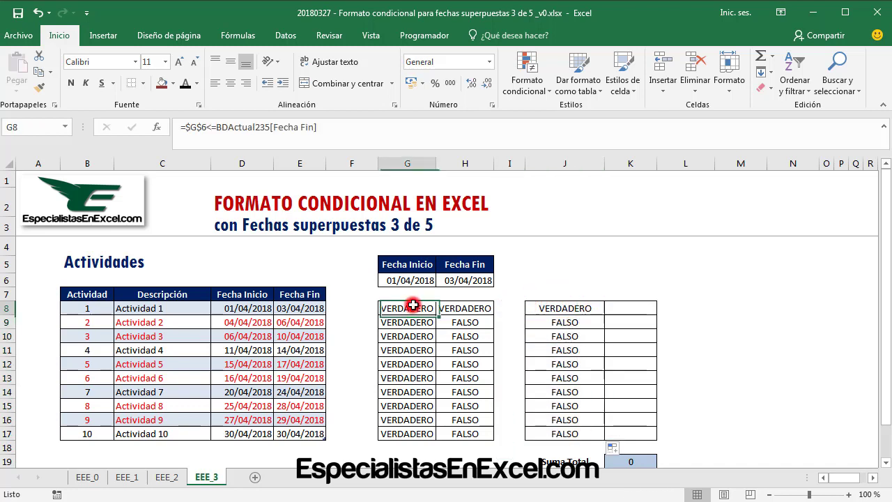
left_click(457, 307)
left_click(464, 323)
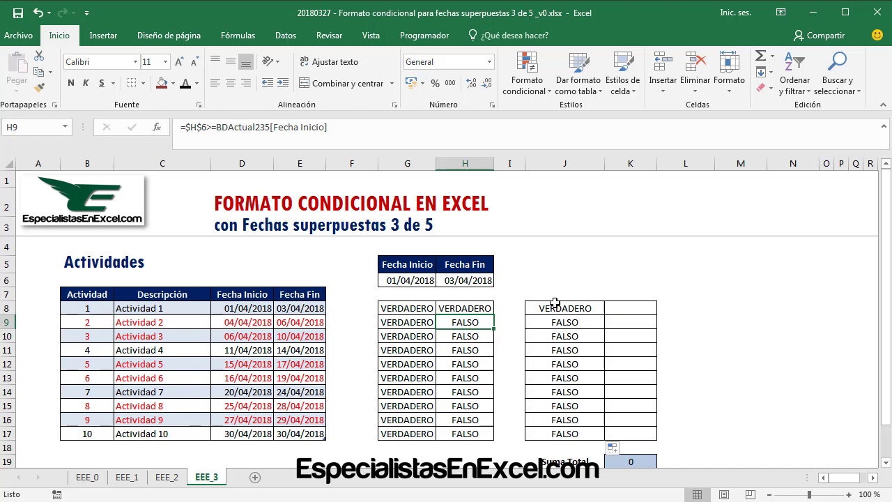
left_click(618, 308)
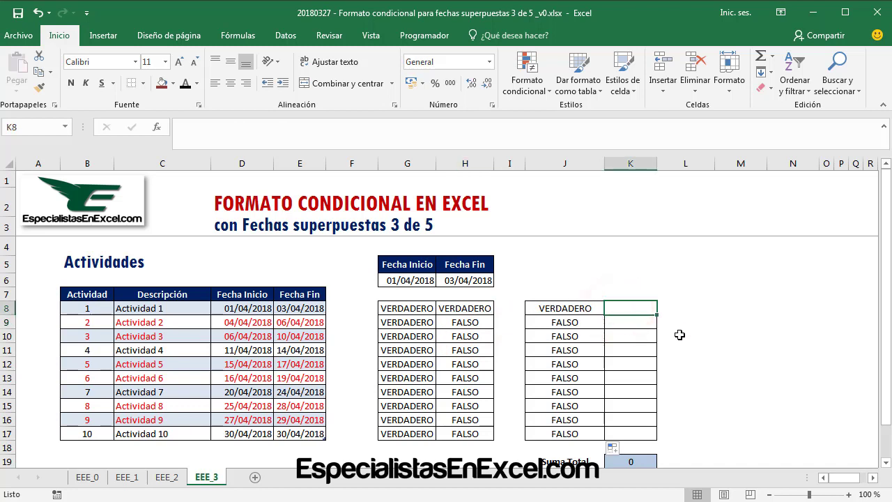
Enter =G8*H8 in K8 to multiply both overlap checks.
type("=")
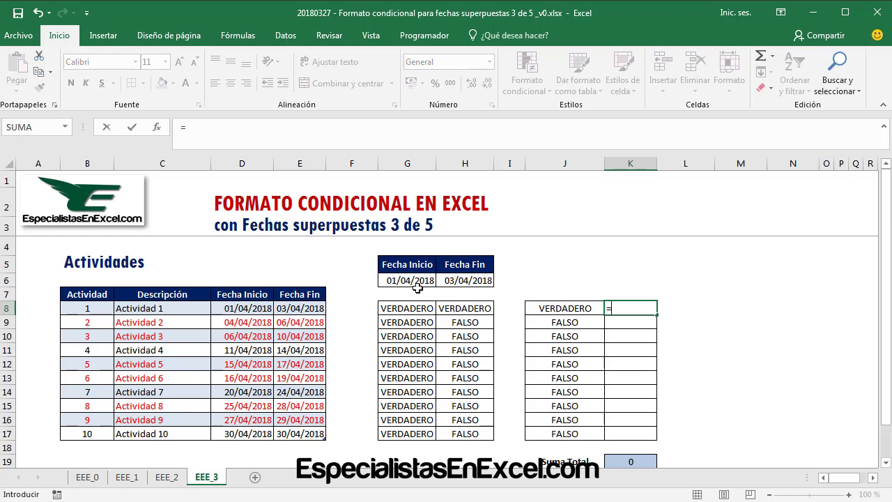
left_click(408, 308)
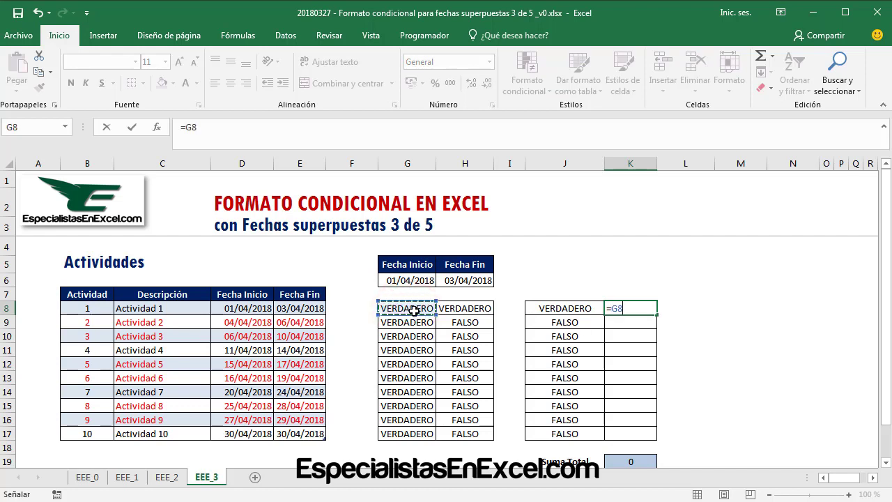
type("*")
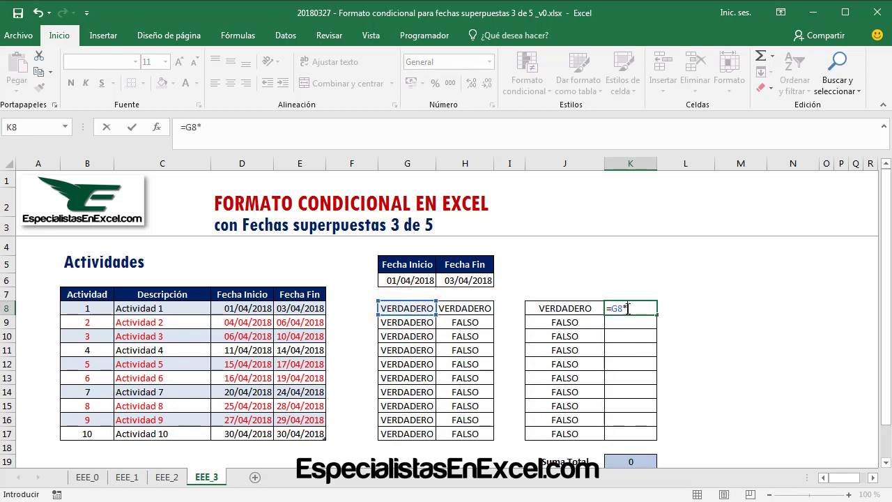
left_click(473, 308)
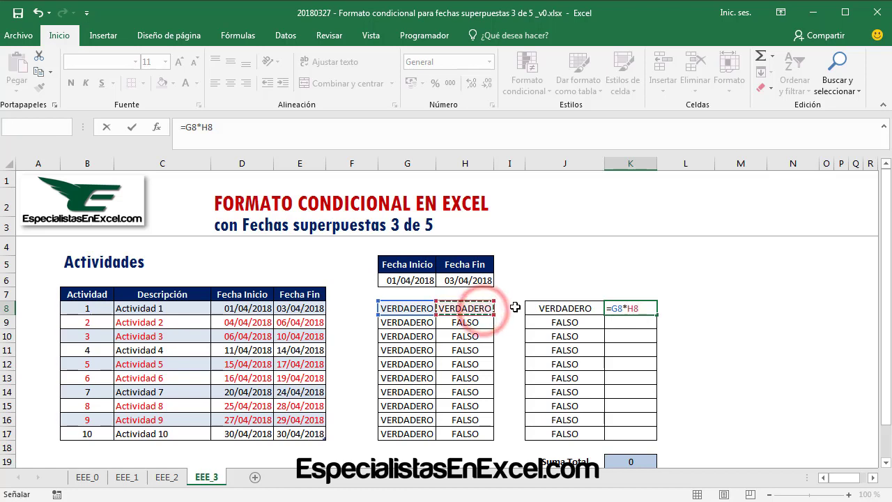
key("Return")
key("Up")
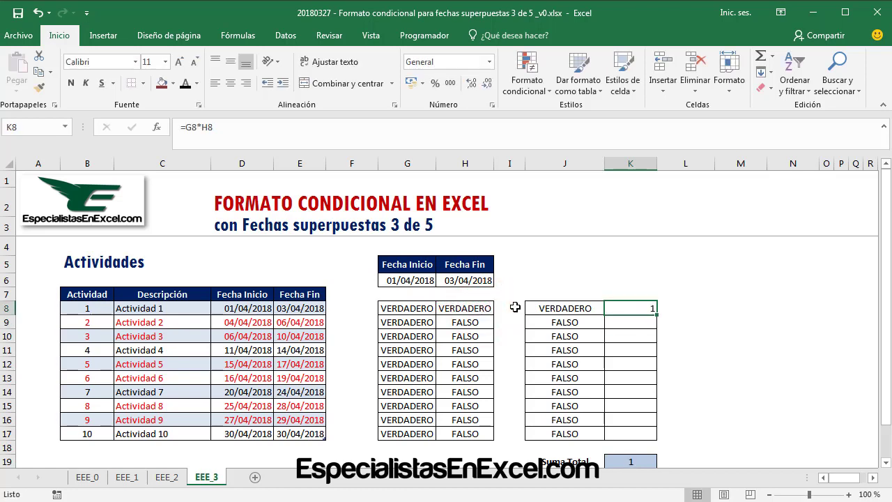
Walk through how K8 multiplies the G8 and H8 results.
left_click(566, 322)
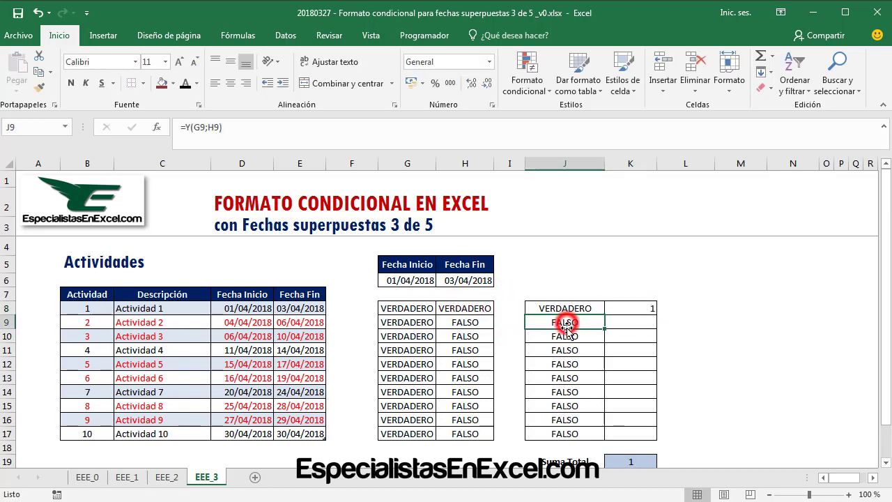
left_click(565, 335)
left_click(628, 306)
left_click(407, 308)
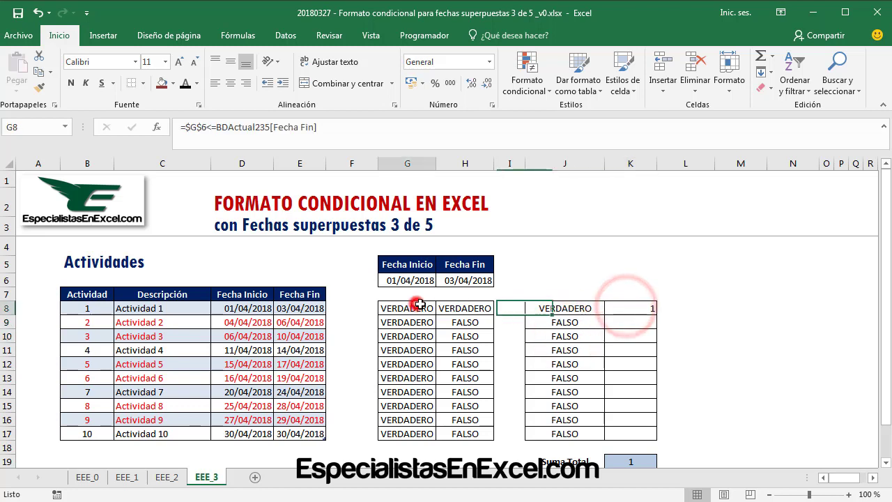
left_click(451, 308)
left_click(647, 311)
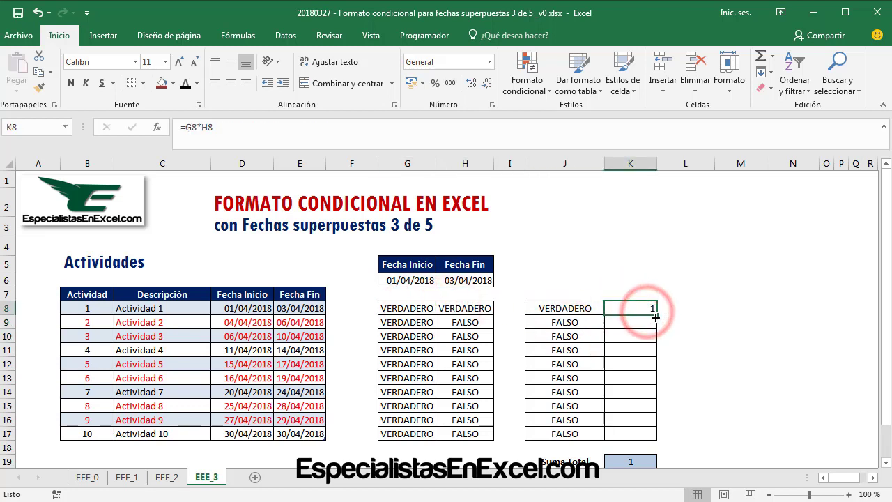
left_click(418, 309)
left_click(455, 314)
left_click(418, 311)
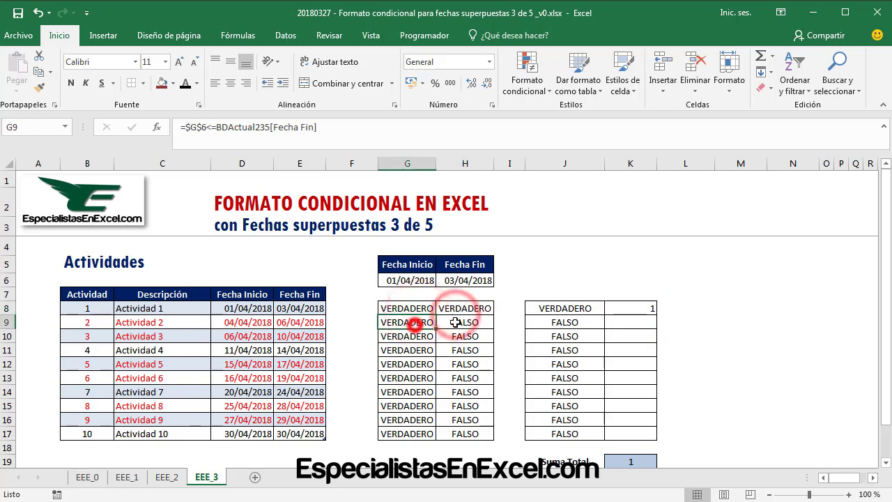
left_click(456, 312)
left_click(631, 309)
Fill =G8*H8 down to K17 and check the products in rows 9 and 12.
left_click_drag(653, 313, 653, 441)
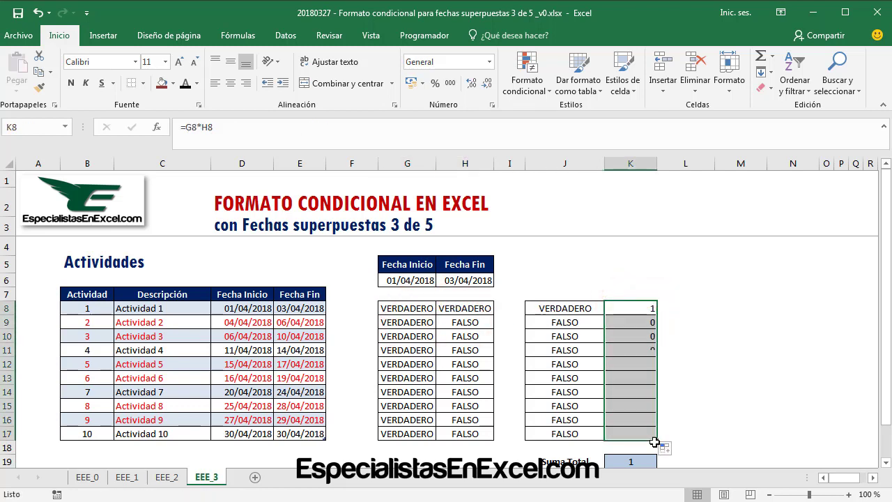
left_click(630, 363)
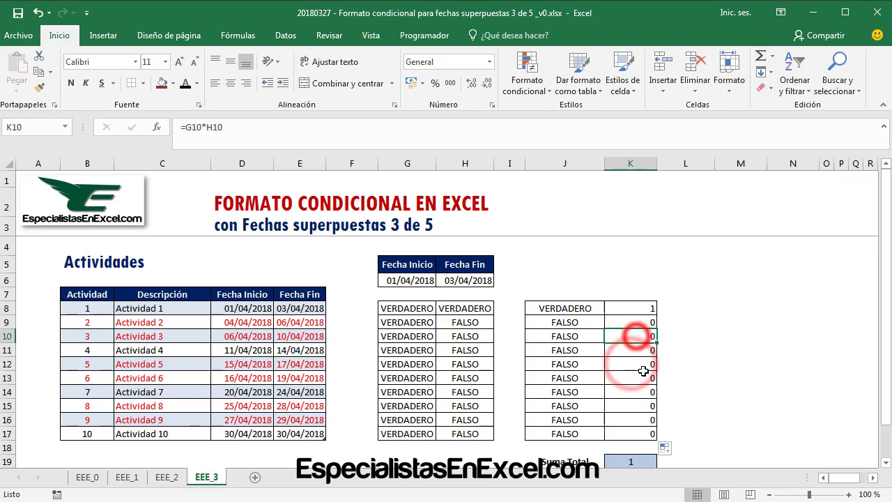
left_click(638, 335)
left_click(640, 318)
scroll(634, 384, "down", 1)
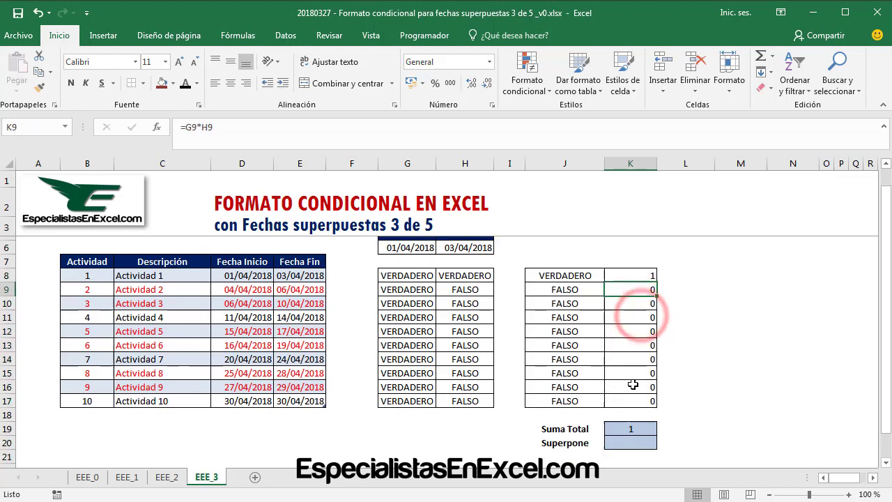
Replace the Suma Total in K19 with an AutoSum =SUMA(K8:K18).
left_click(630, 411)
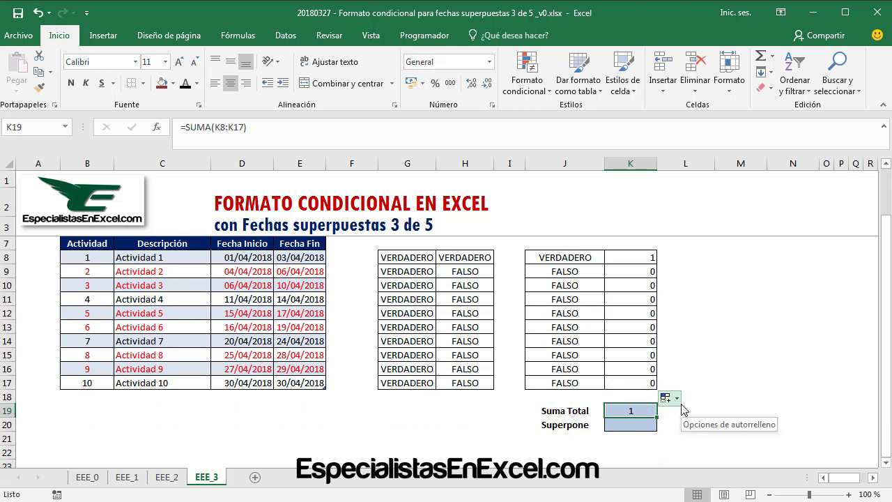
key("Delete")
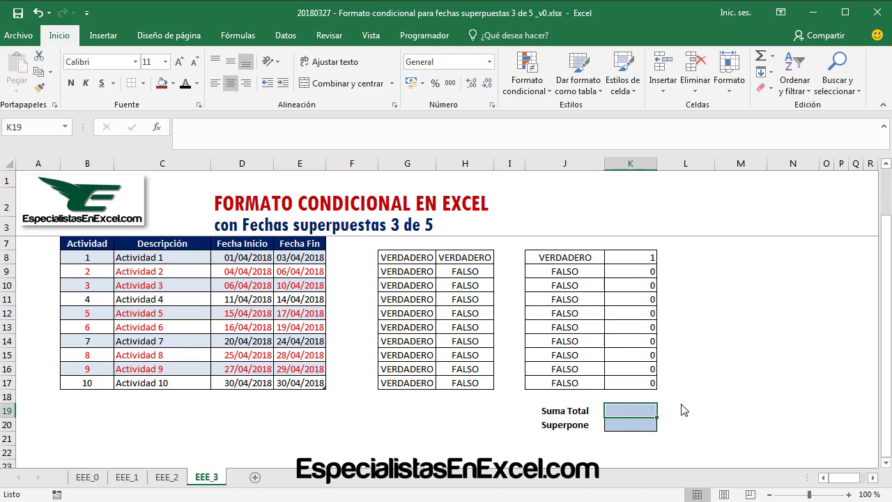
type("=")
key("ctrl+Return")
left_click(760, 56)
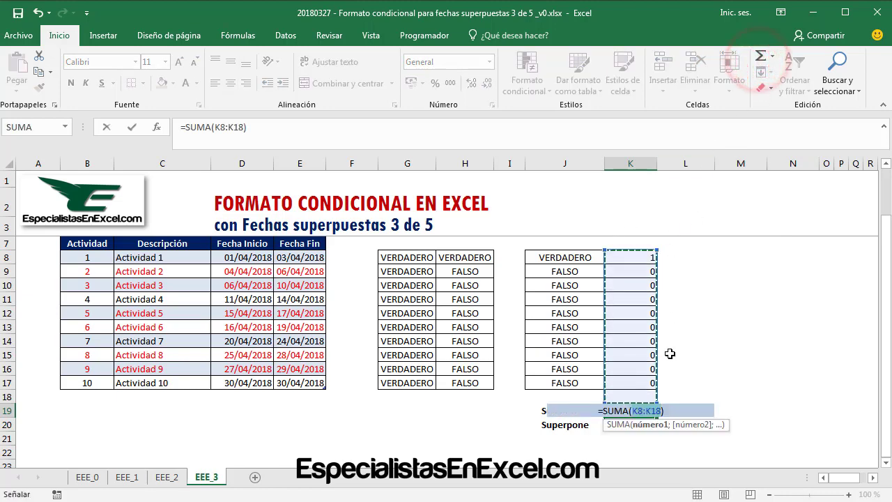
key("ctrl+Return")
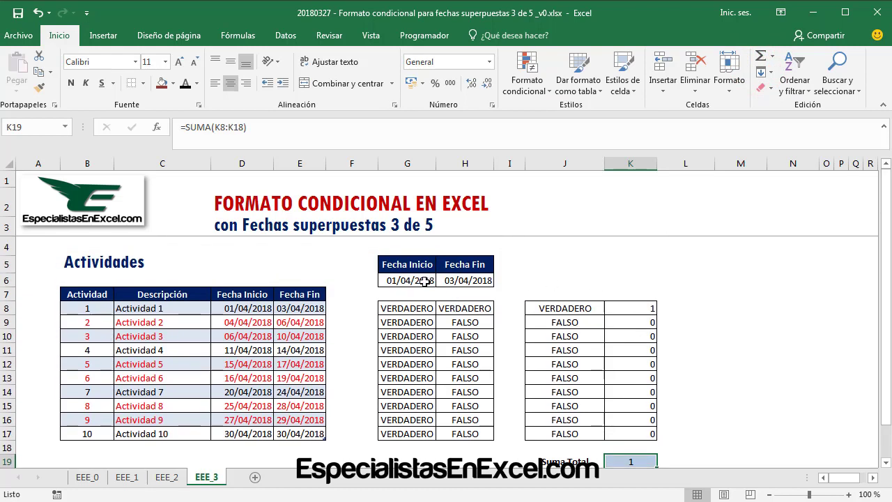
Review the reference dates and the Suma Total and Superpone cells.
left_click_drag(424, 281, 453, 280)
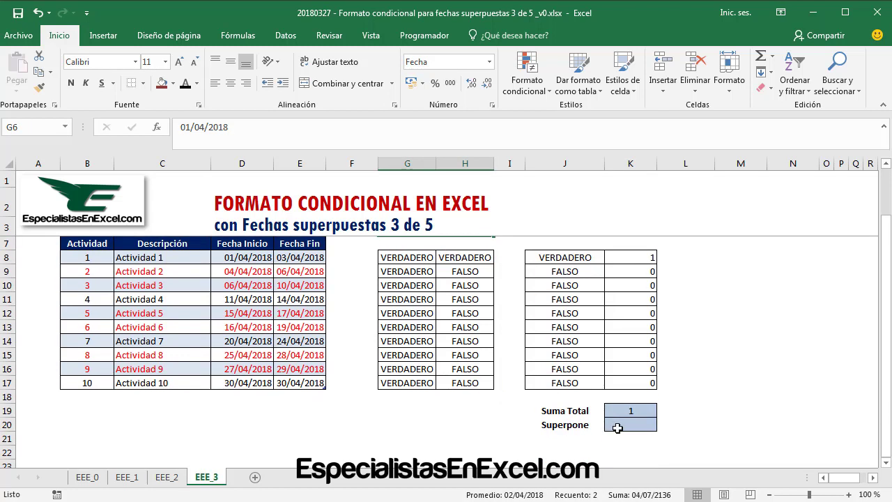
left_click(617, 427)
left_click(636, 410)
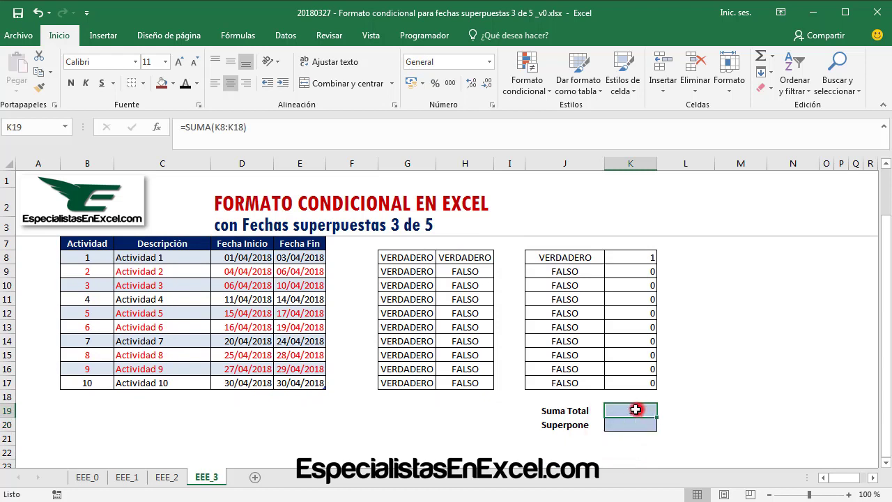
left_click(629, 424)
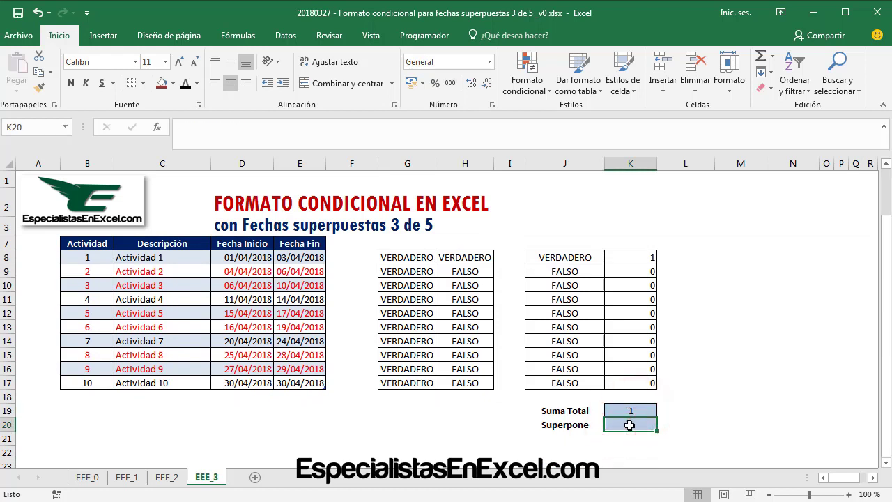
Enter =SI(K19>1;"SI";"NO") as the Superpone formula in K20.
type("=")
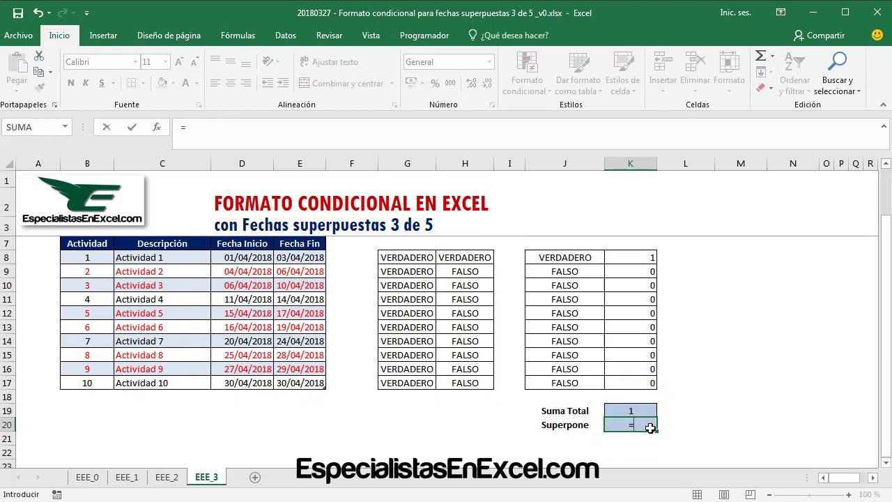
type("SI")
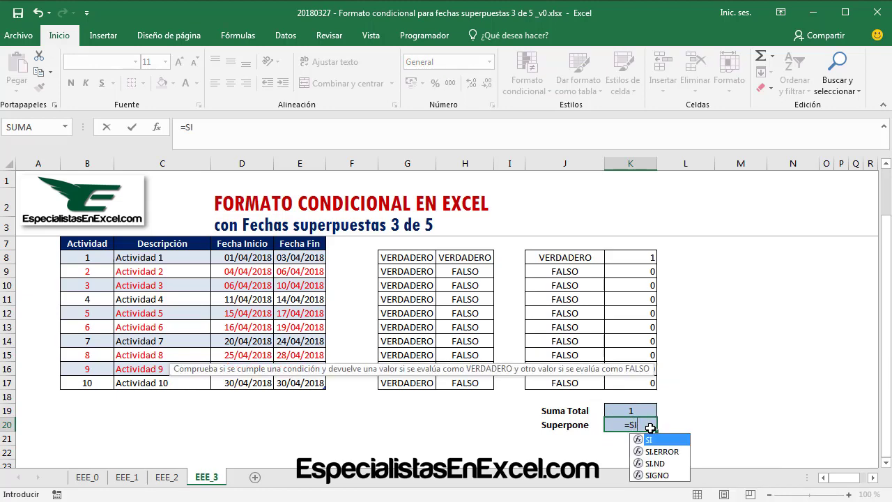
type("(")
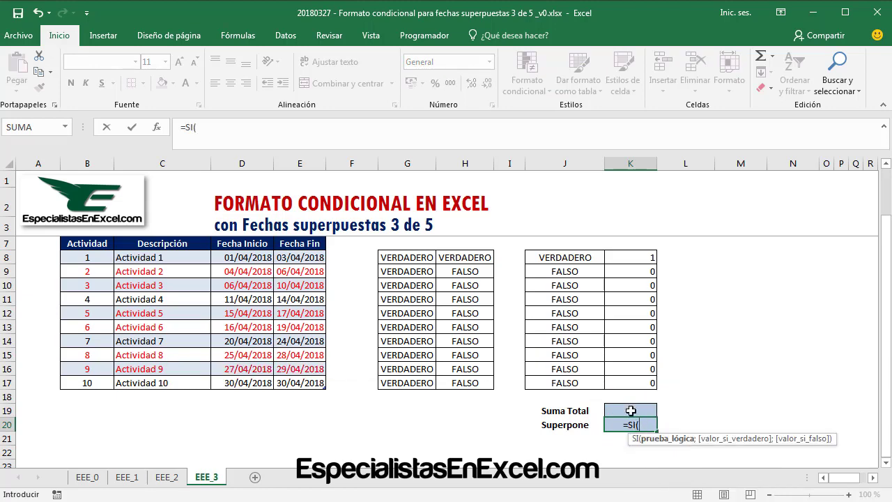
left_click(630, 411)
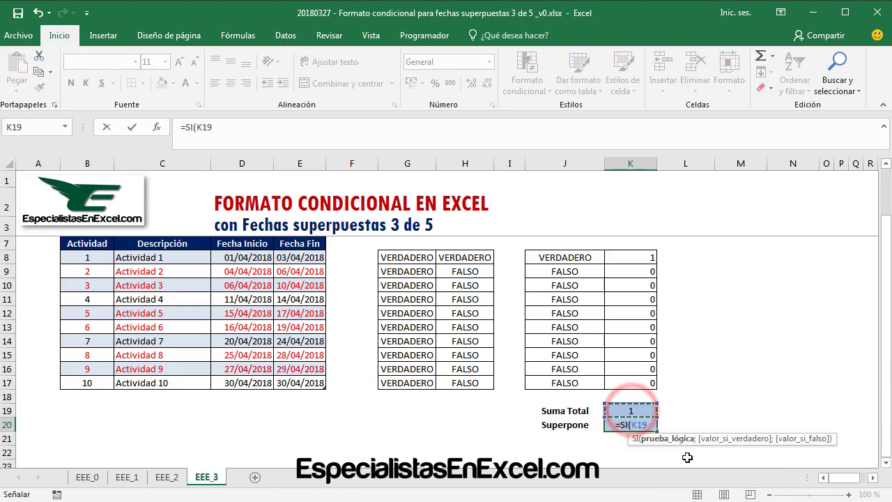
type(">")
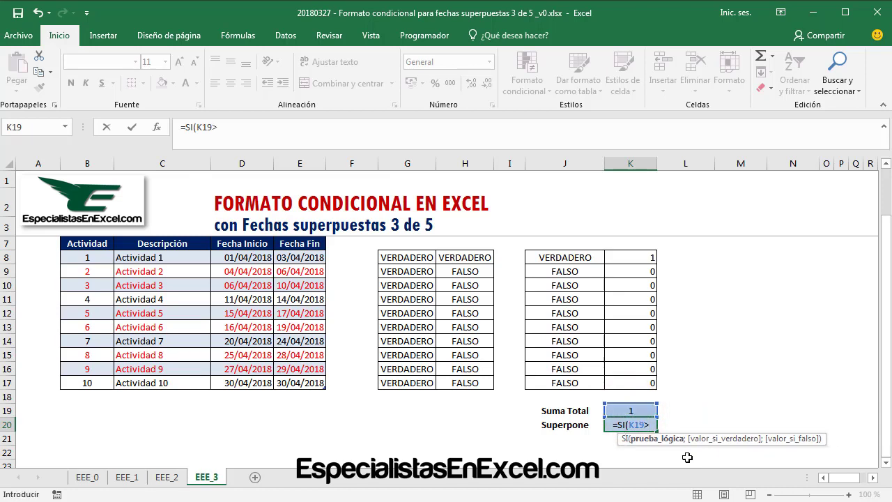
type("1")
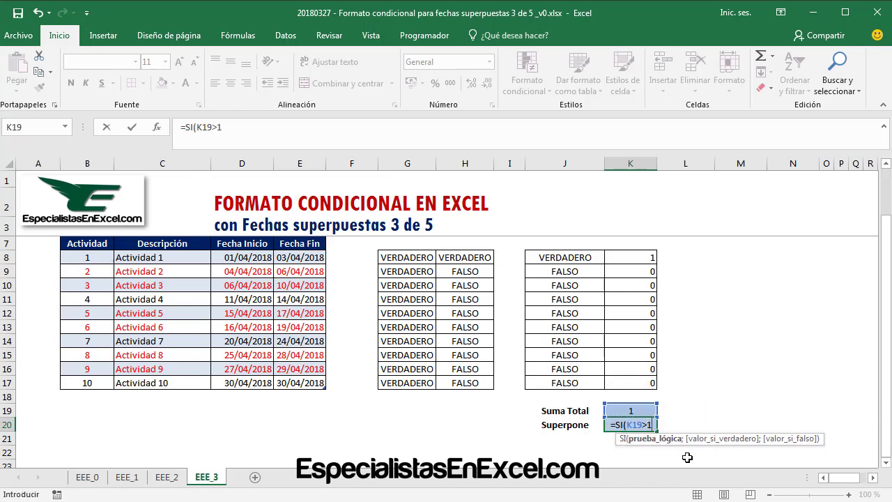
type(";\"")
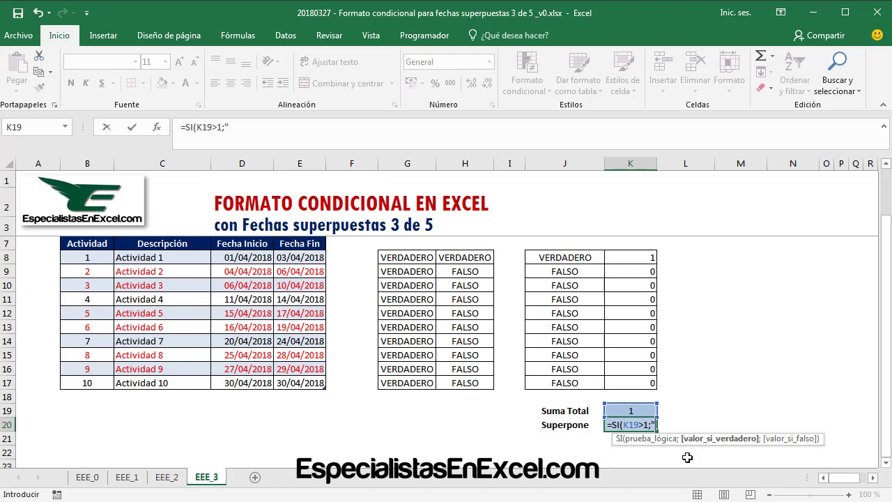
type("SI")
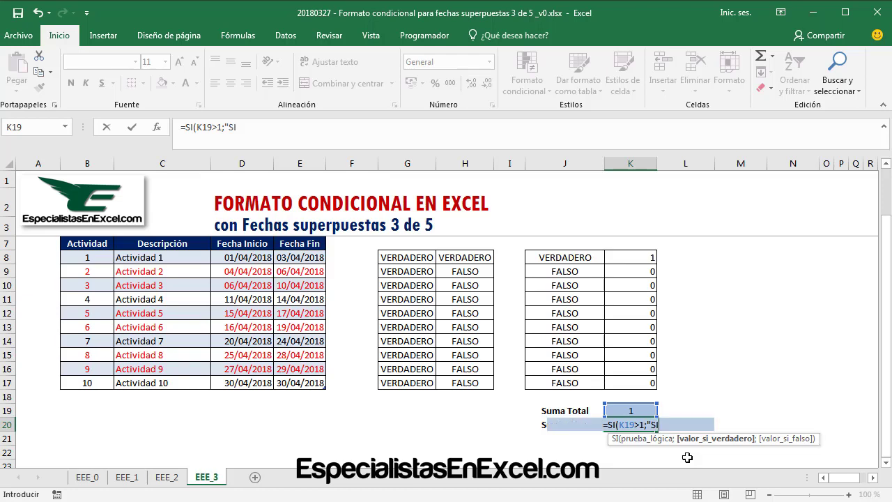
type("\"")
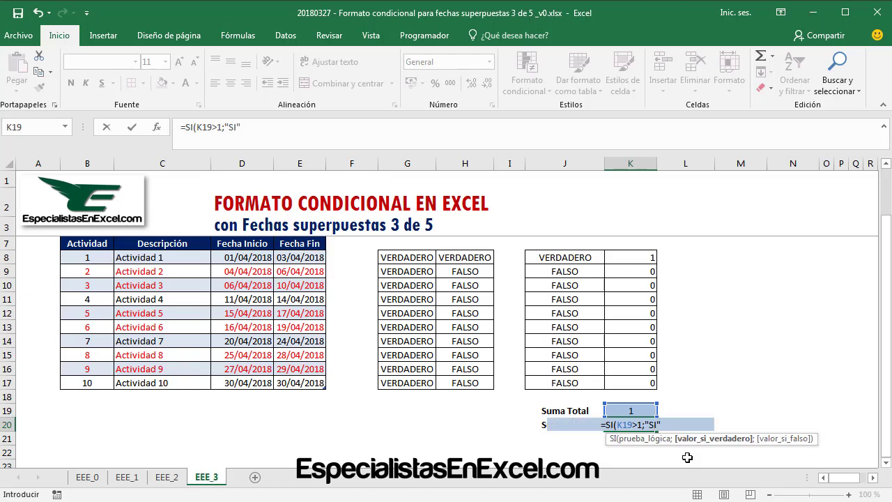
type(";\"NO")
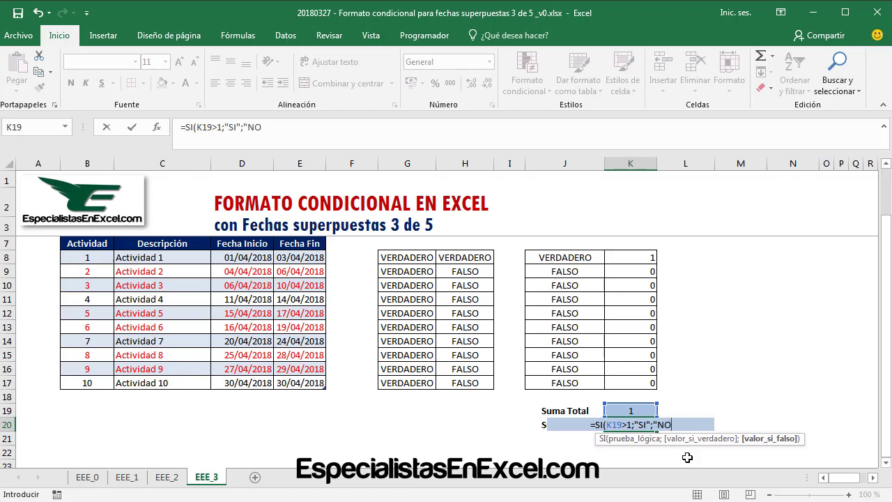
type("\")")
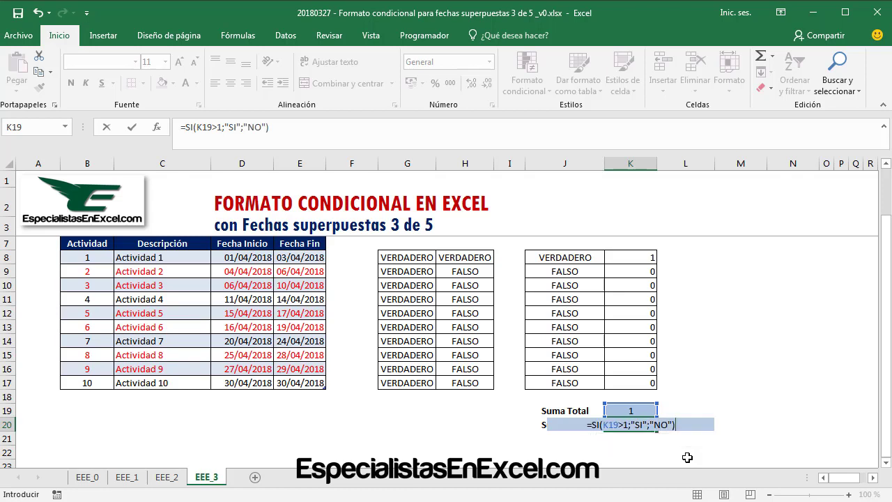
key("Return")
key("Up")
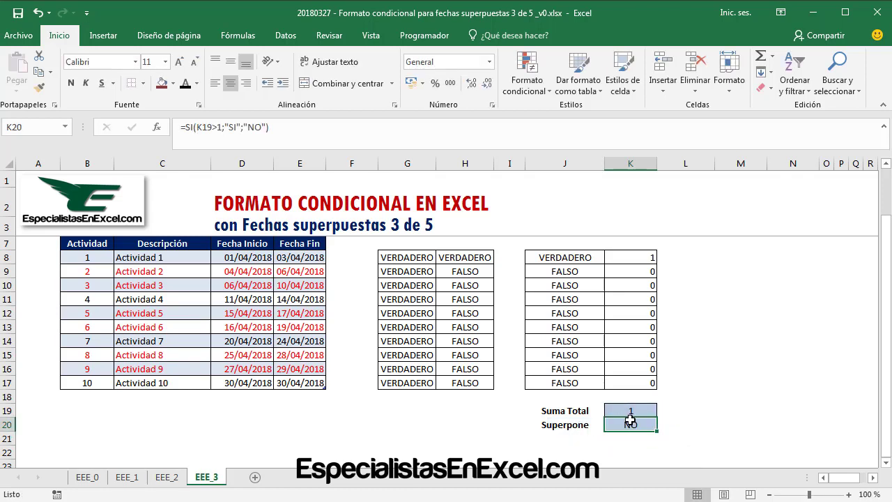
left_click(612, 411)
Compare the activities' Fecha Inicio and Fecha Fin dates with the G and H helper results.
scroll(508, 313, "up", 1)
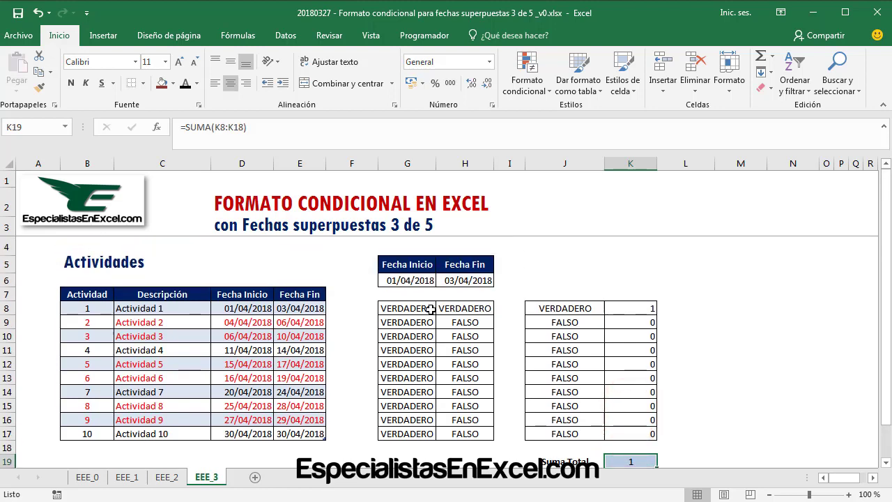
left_click_drag(427, 308, 481, 420)
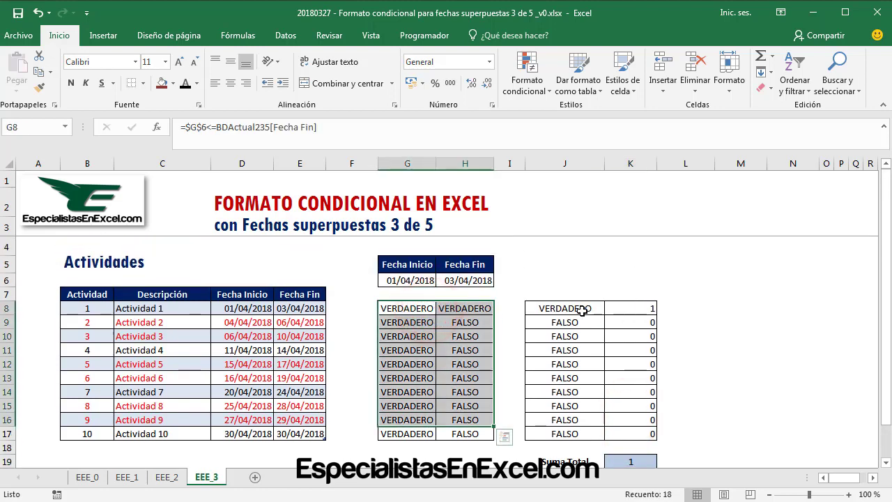
left_click(293, 365)
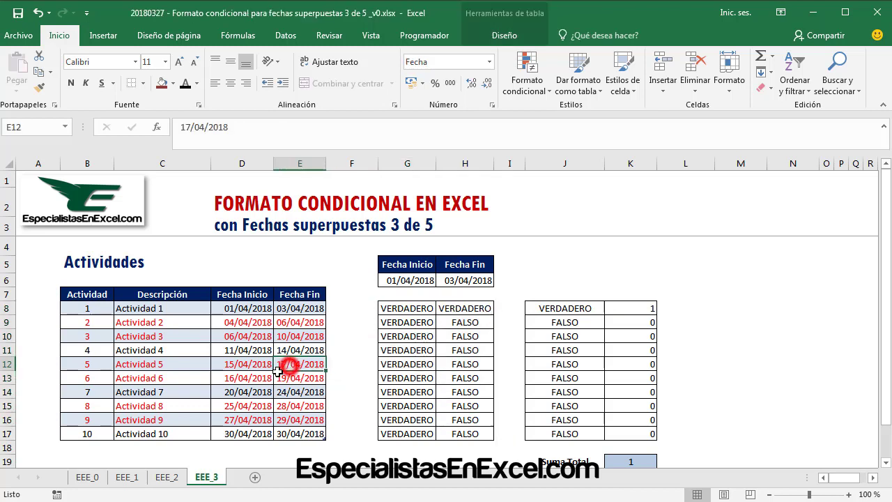
left_click(240, 322)
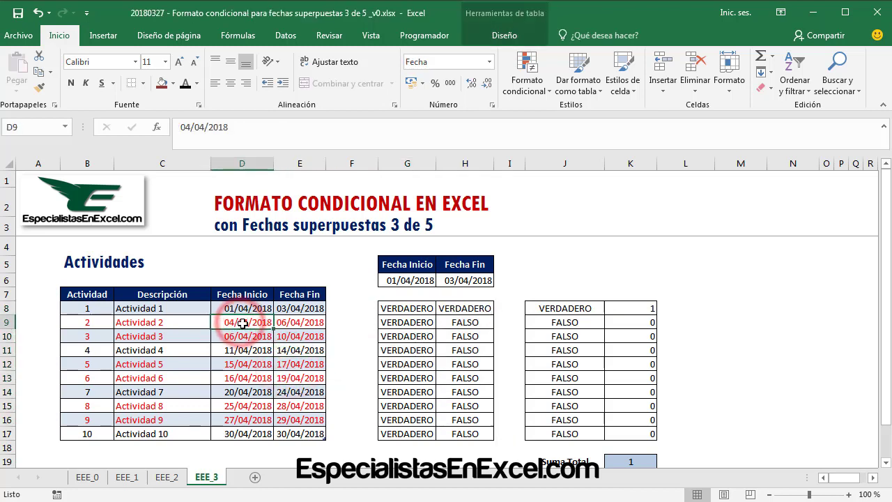
left_click_drag(239, 322, 281, 323)
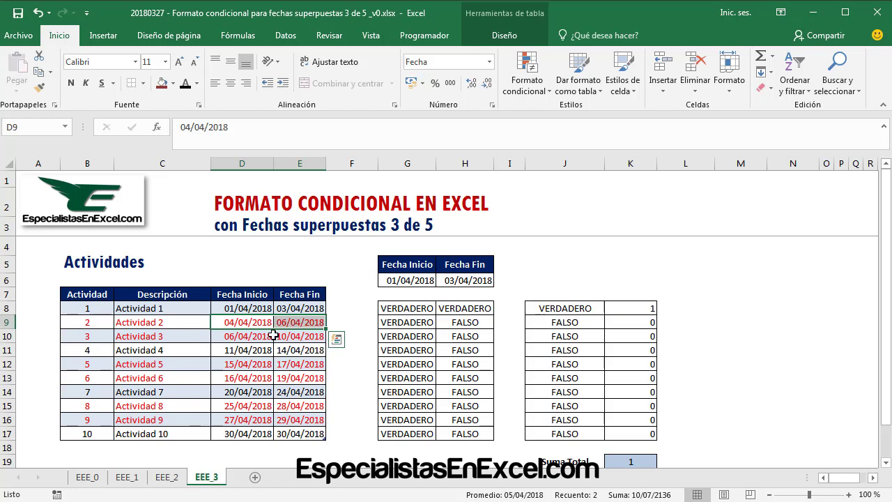
left_click(241, 322)
left_click_drag(296, 307, 298, 431)
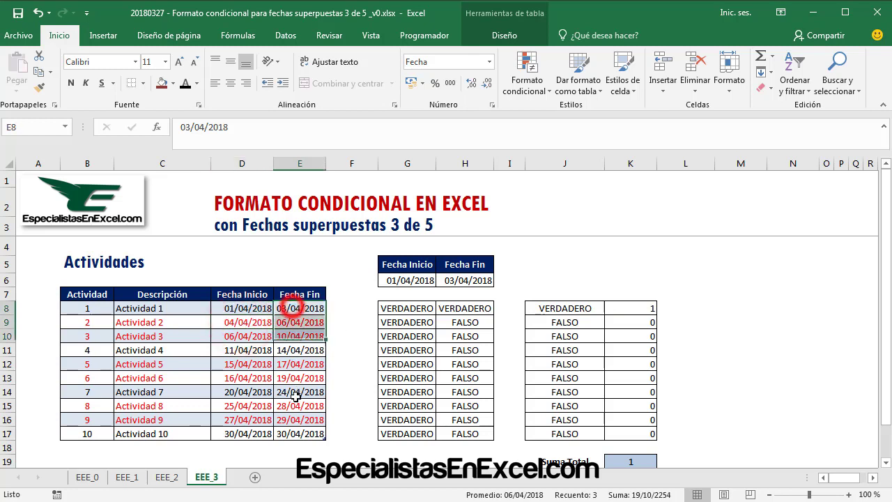
left_click(297, 324)
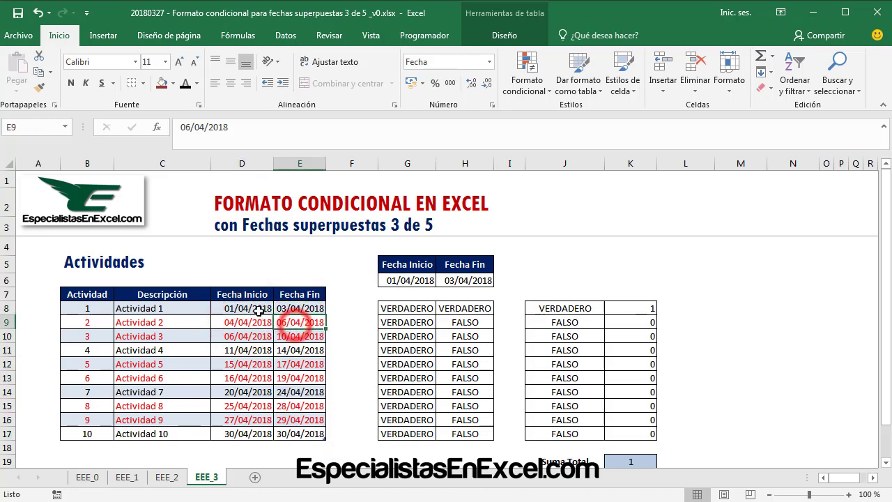
left_click(254, 308)
left_click_drag(254, 308, 251, 420)
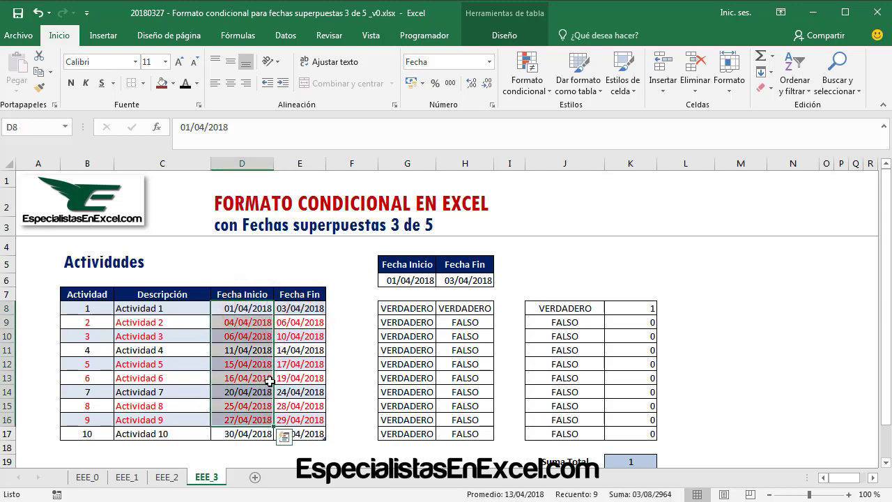
left_click(457, 349)
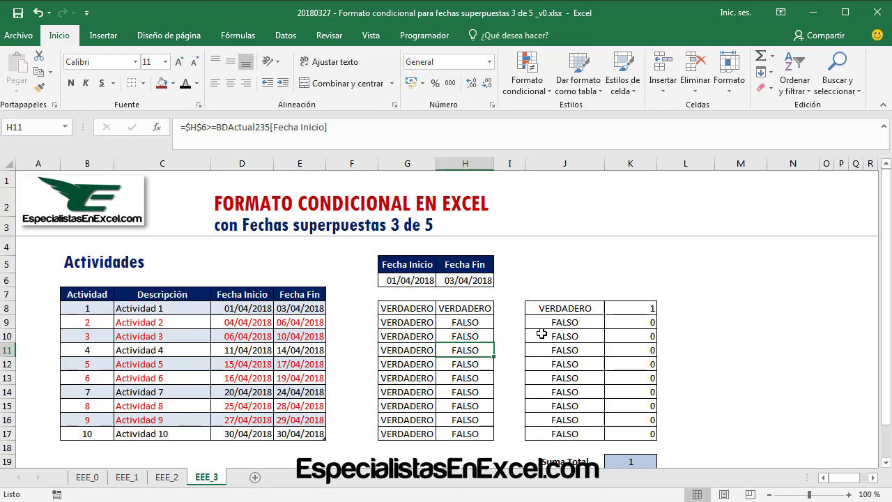
Copy Actividad 2's dates and paste them as values into the G6:H6 search dates.
left_click_drag(244, 326, 281, 326)
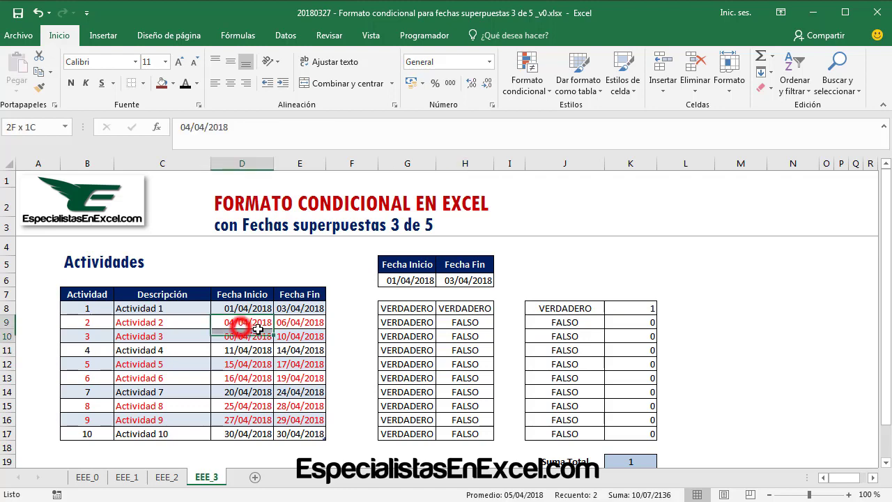
right_click(281, 325)
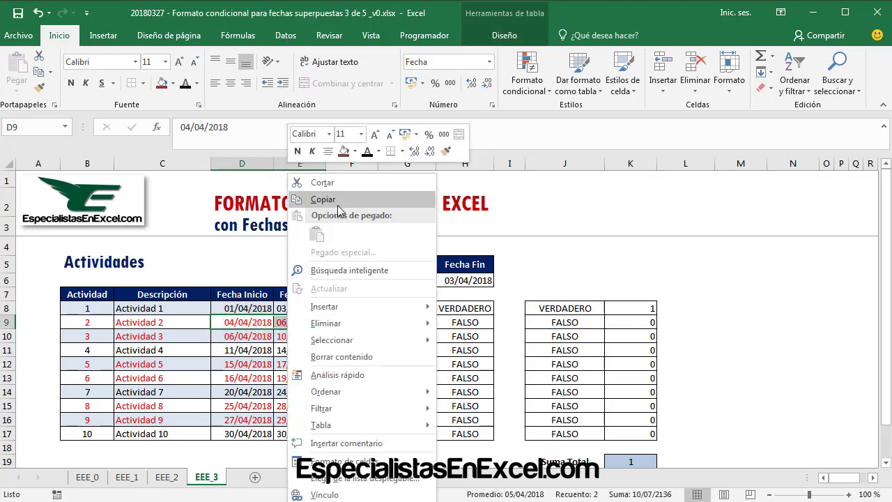
left_click(338, 202)
left_click(415, 280)
right_click(415, 280)
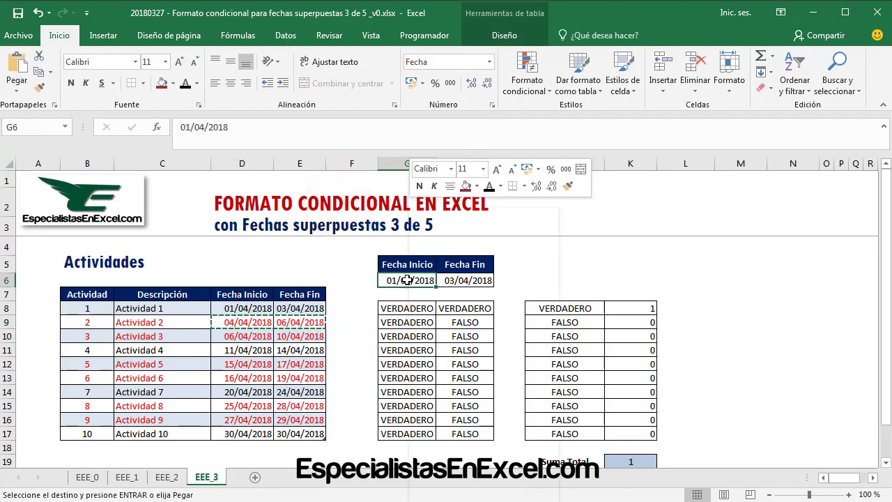
left_click(459, 270)
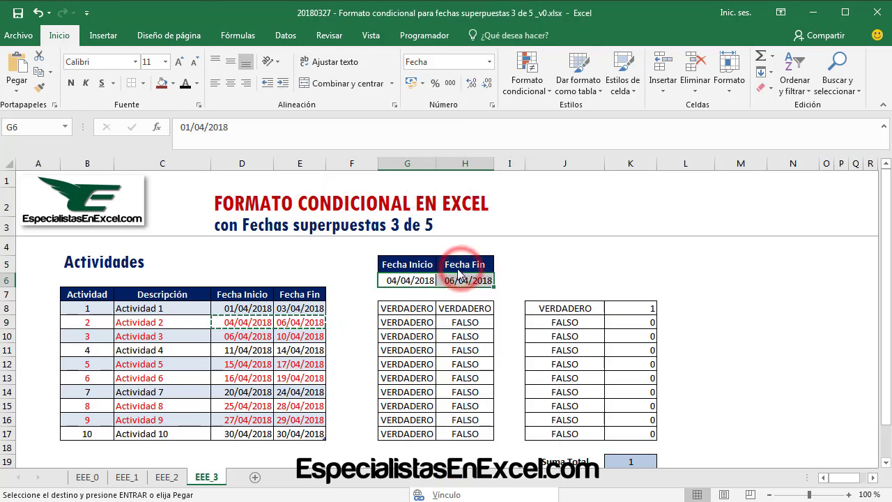
key("Escape")
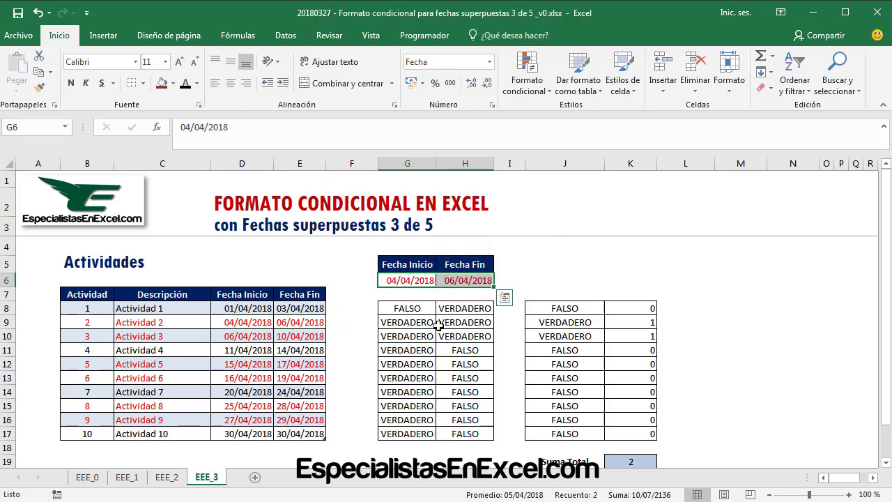
Review the updated G9:H9 results and the K9, K10, K19 and K20 formulas.
left_click_drag(413, 322, 447, 322)
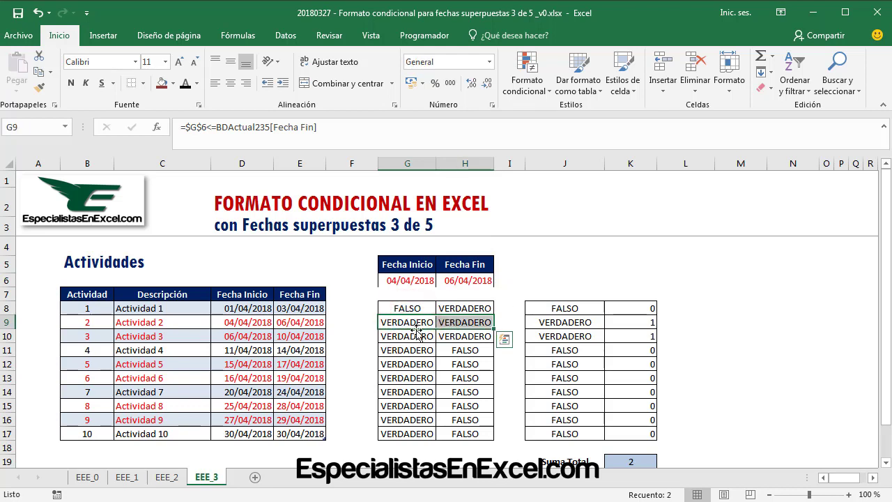
left_click(413, 337)
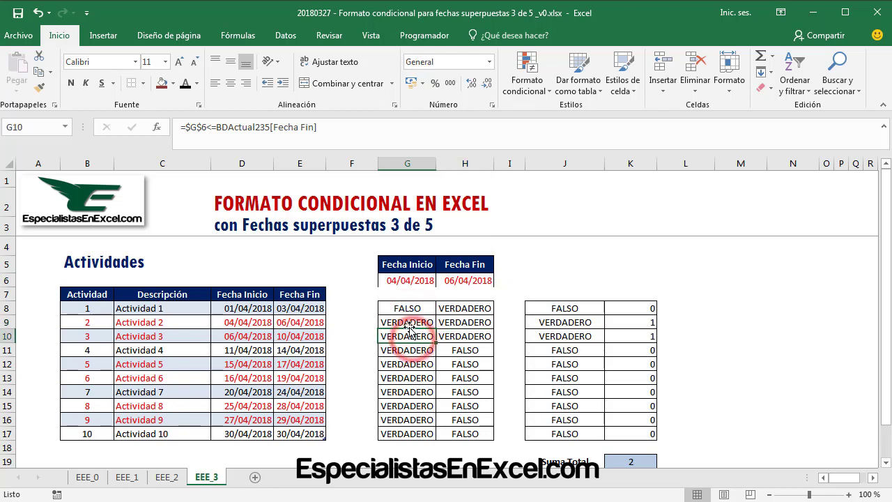
mouse_move(415, 342)
left_mouse_down()
mouse_move(463, 323)
mouse_move(460, 338)
left_mouse_up()
left_click(514, 301)
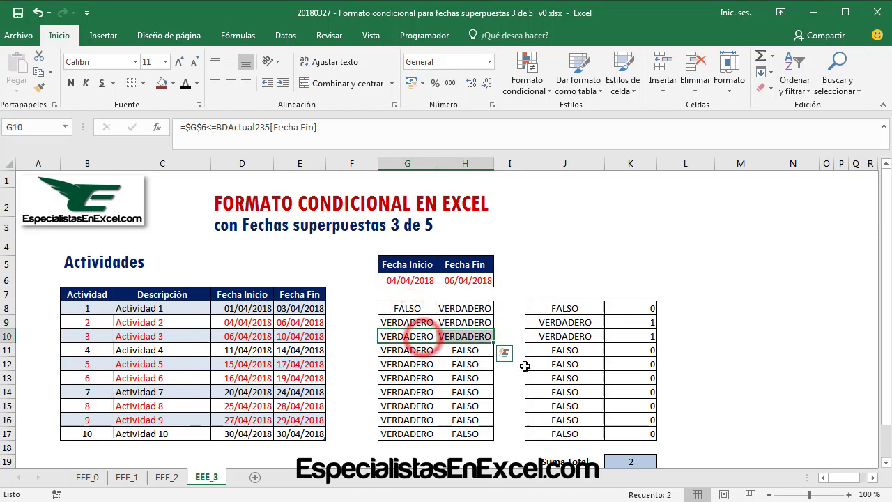
left_click(625, 322)
left_click(626, 334)
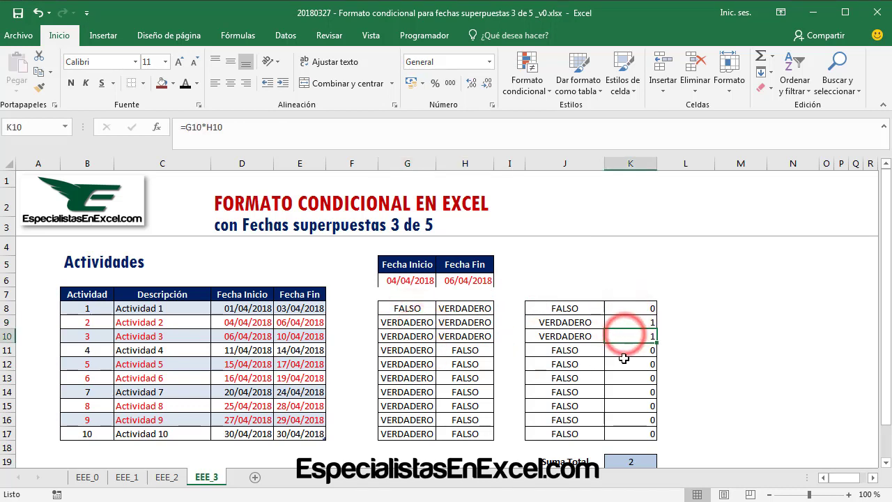
left_click(629, 461)
scroll(678, 396, "down", 2)
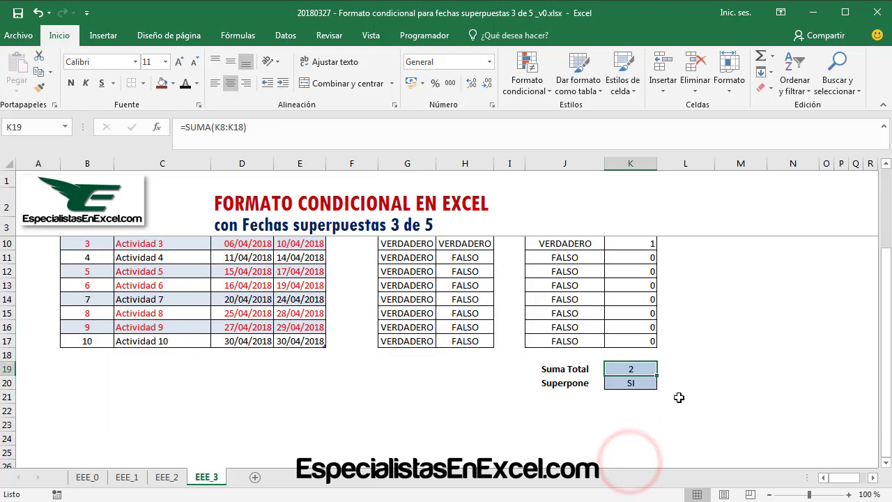
left_click(631, 384)
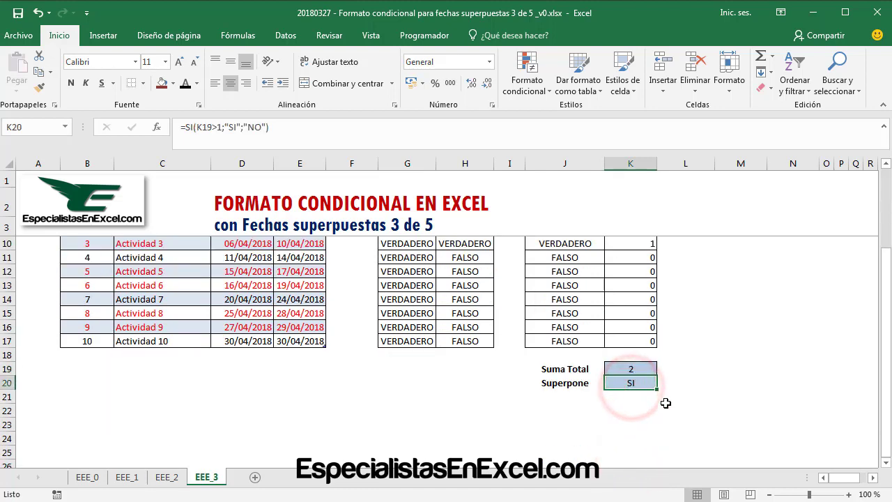
scroll(664, 401, "up", 2)
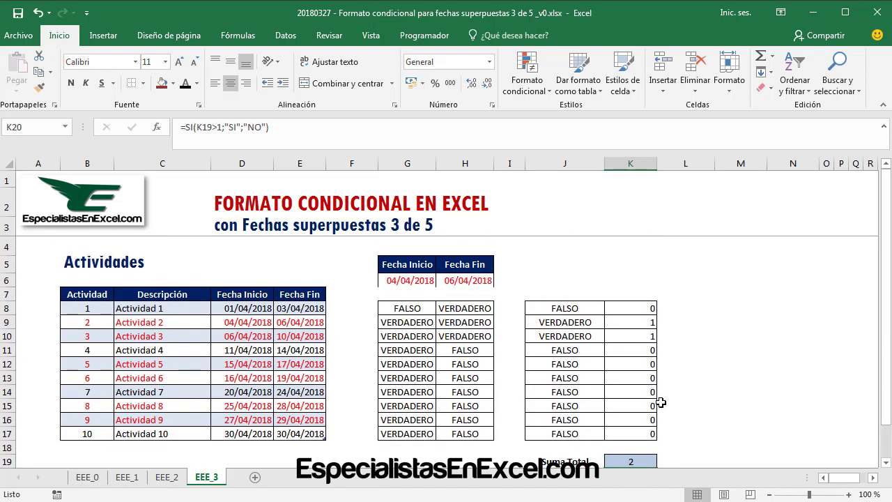
mouse_move(410, 273)
left_mouse_down()
mouse_move(631, 427)
mouse_move(629, 436)
left_mouse_up()
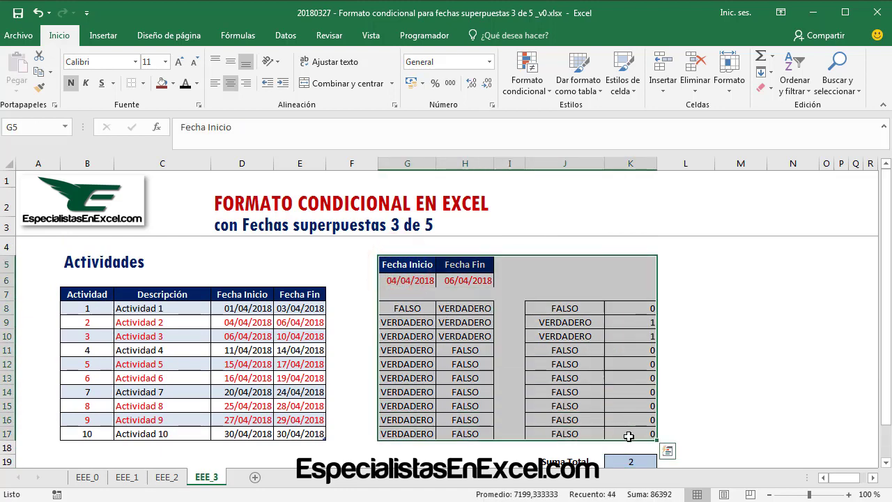
scroll(627, 435, "down", 1)
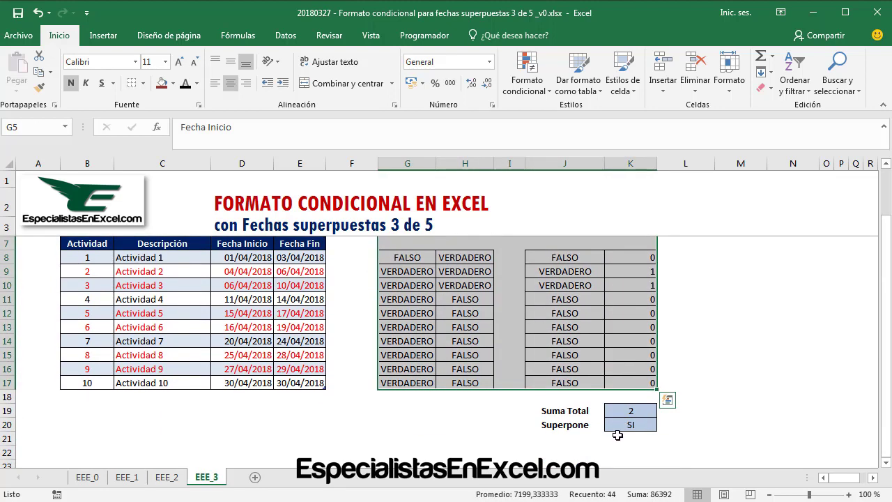
scroll(486, 333, "down", 1)
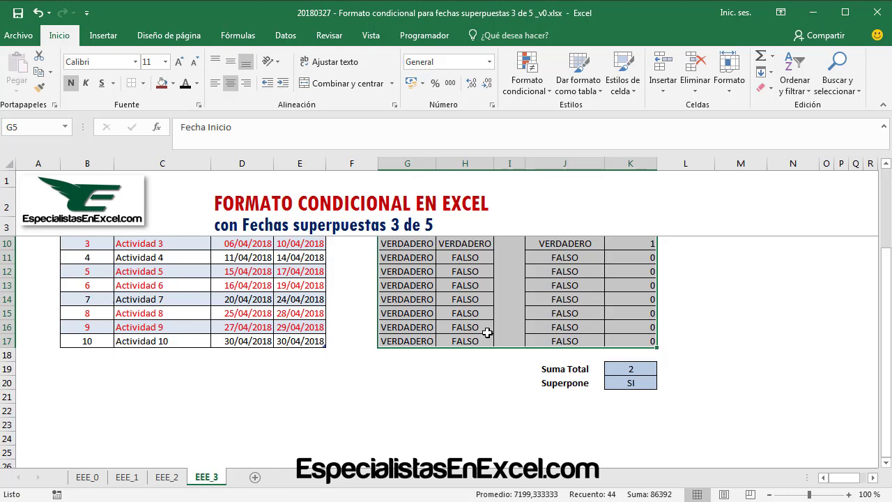
scroll(487, 332, "up", 2)
left_click(399, 258)
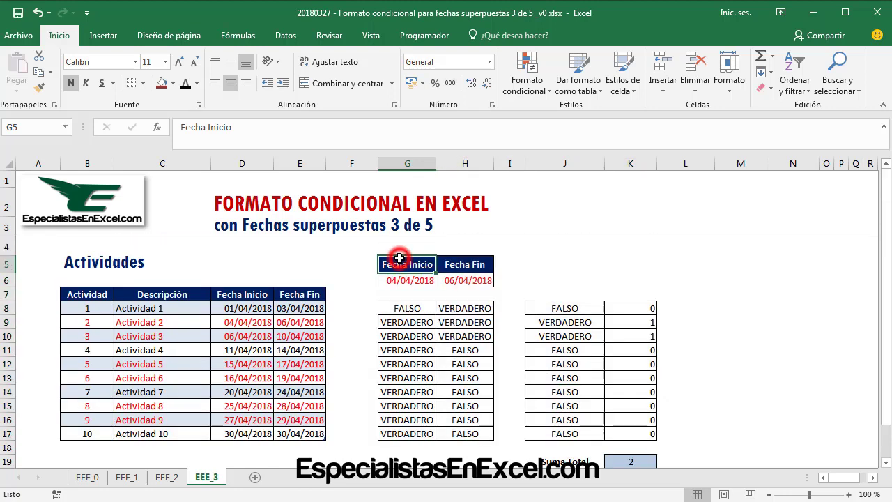
mouse_move(399, 258)
left_mouse_down()
mouse_move(630, 444)
mouse_move(629, 458)
left_mouse_up()
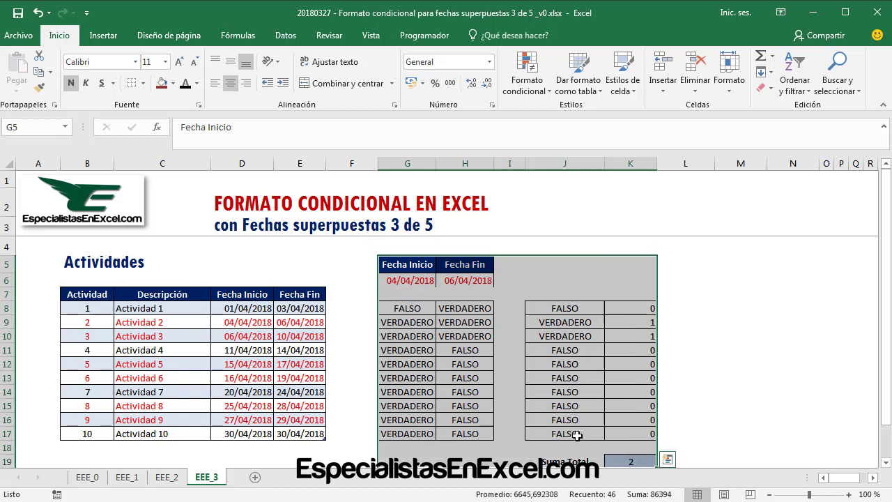
scroll(577, 435, "down", 1)
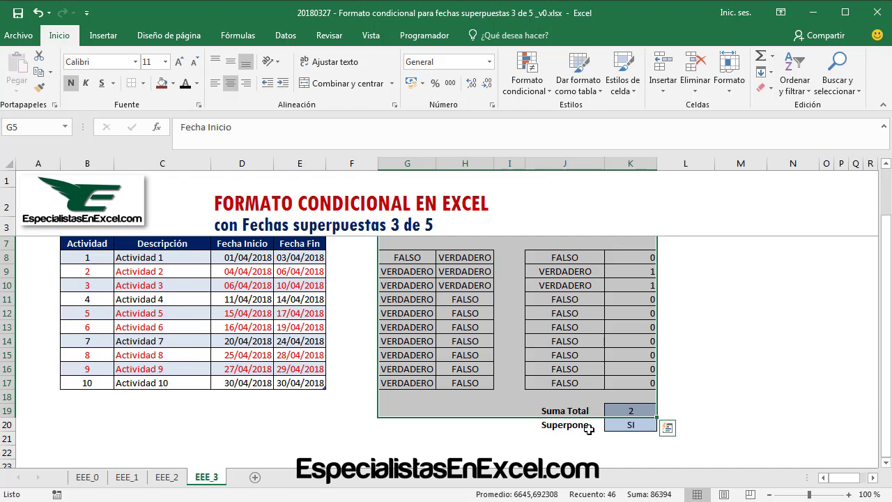
left_click(603, 358)
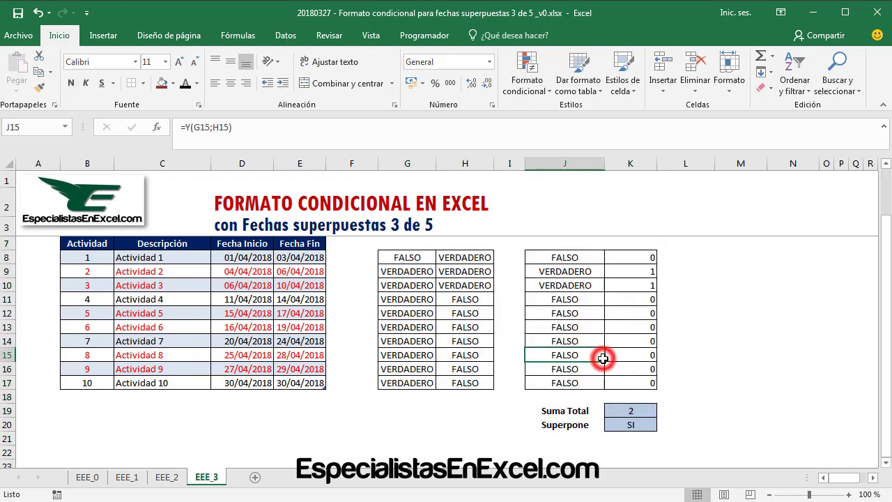
scroll(622, 369, "down", 1)
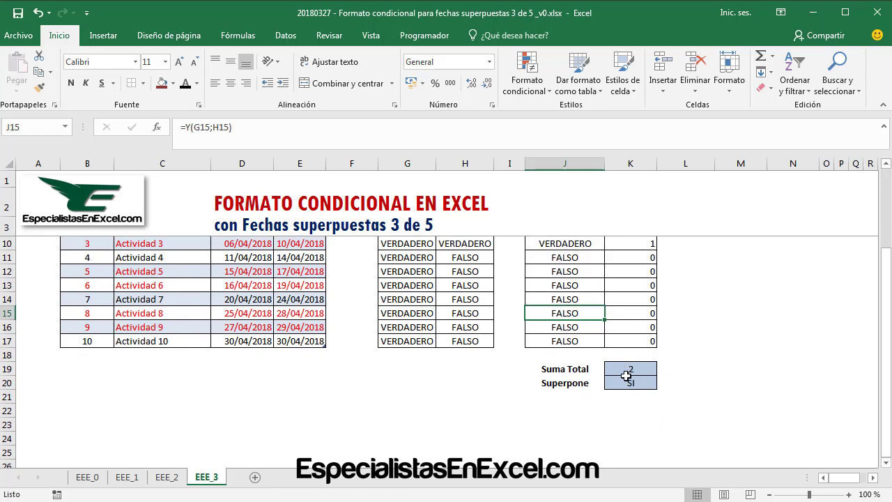
left_click(584, 404)
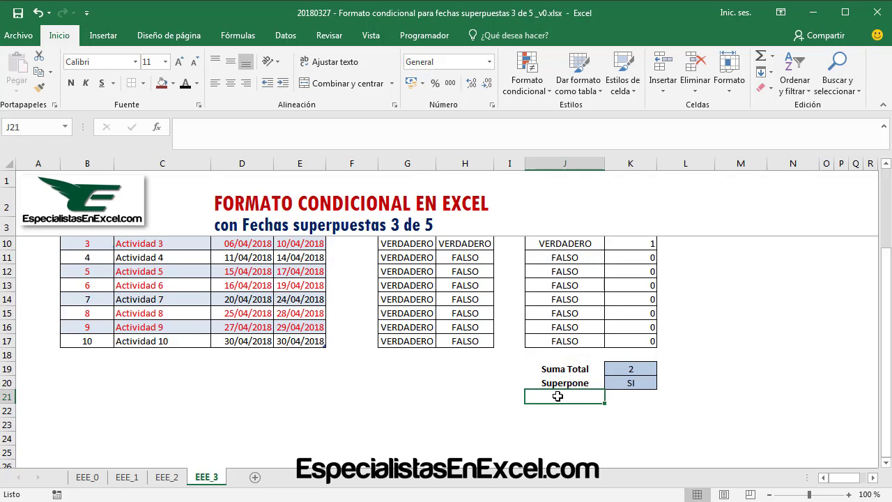
Label J21 as SUMAPRODUCTO.
type("s")
key("BackSpace")
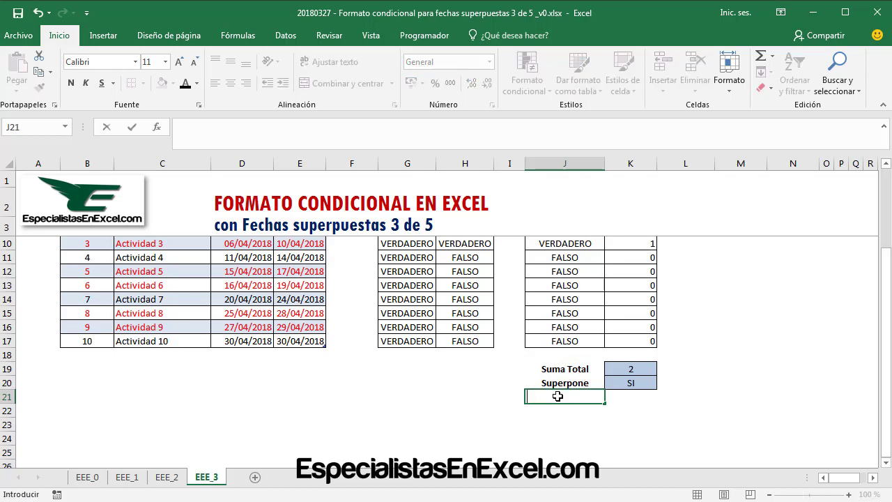
type("SUMAPRODU")
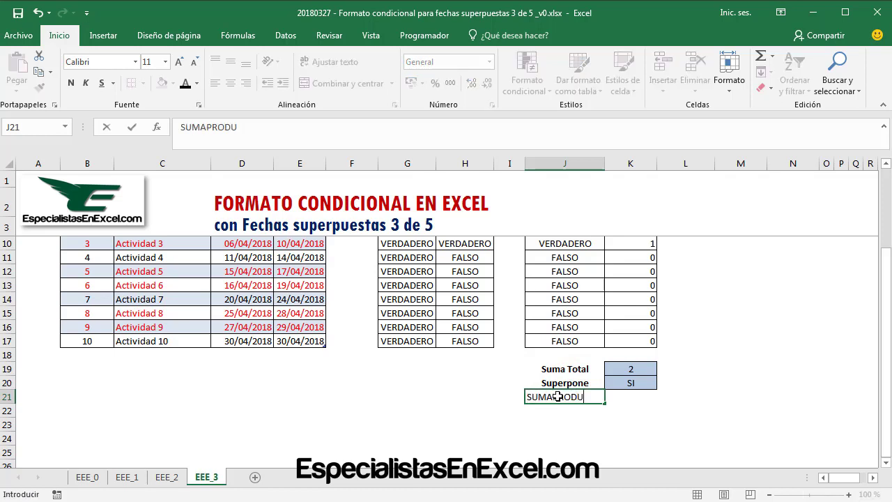
type("CTO")
key("Tab")
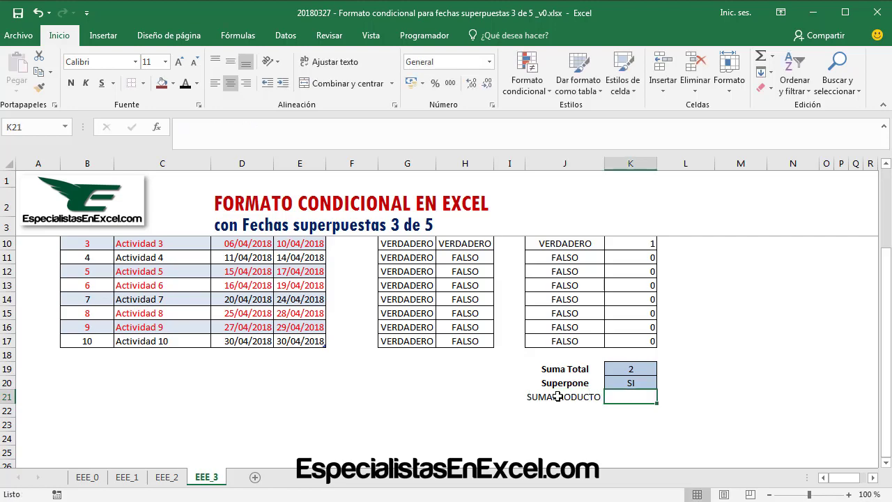
Start a =SUMAPRODUCTO( formula in K21 from the autocomplete.
type("=")
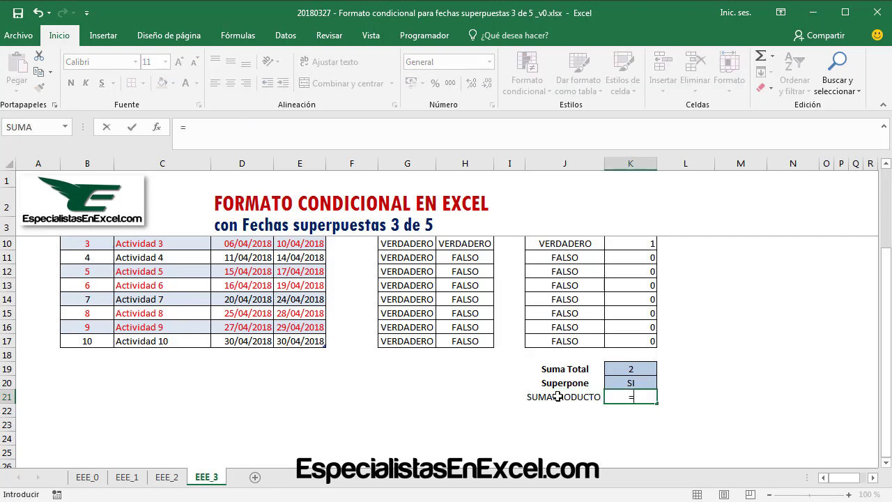
type("SUM")
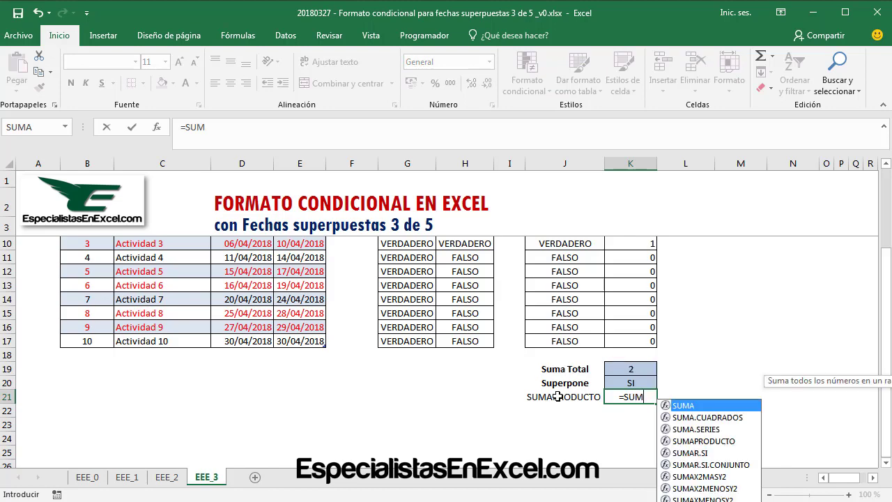
left_click(220, 133)
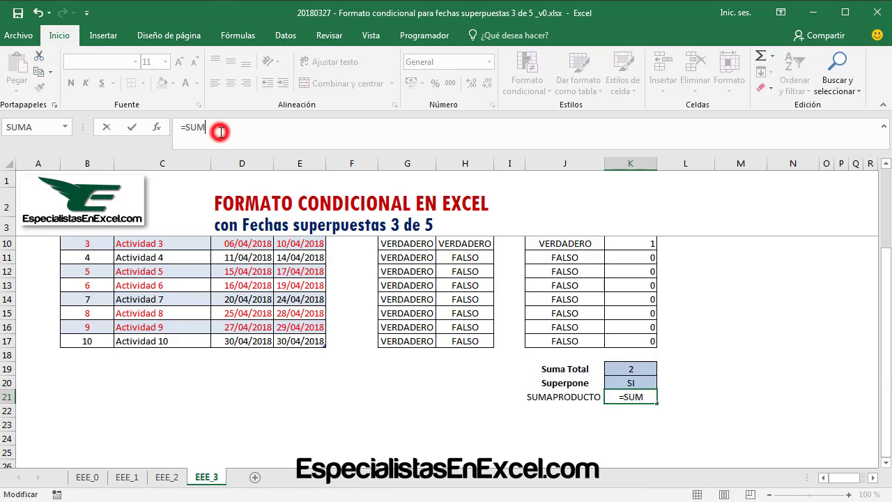
type("APR")
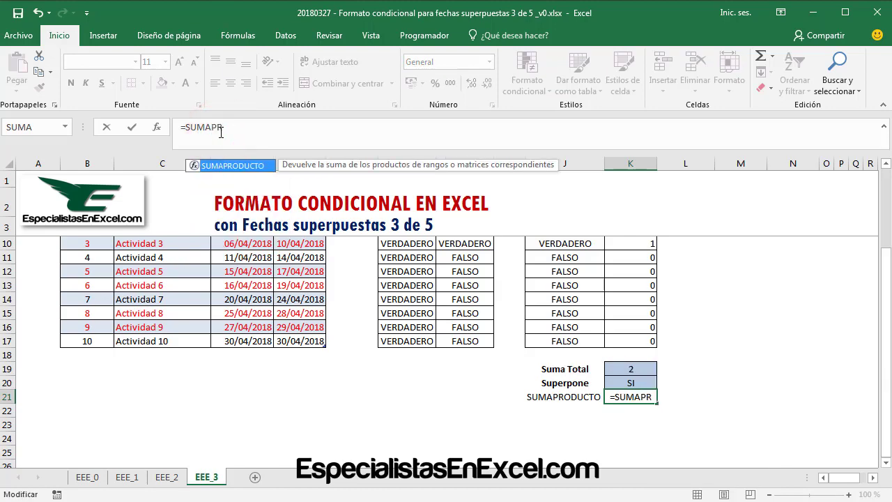
key("Tab")
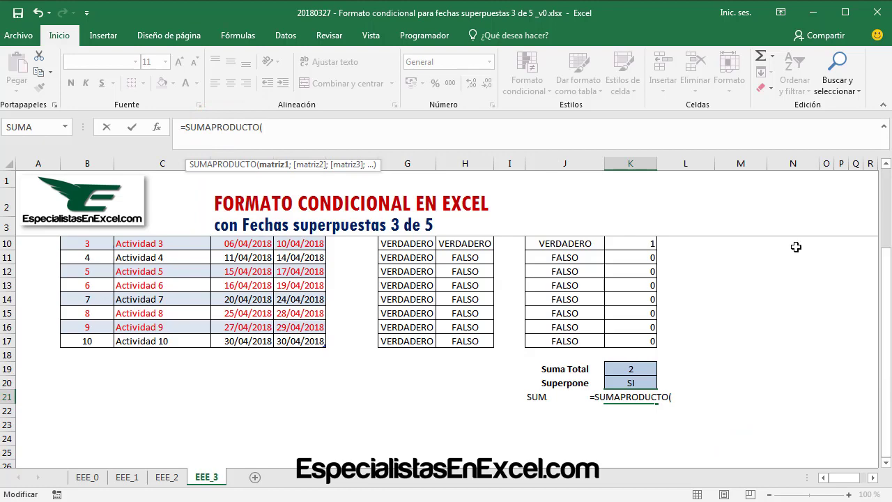
left_click_drag(885, 253, 885, 182)
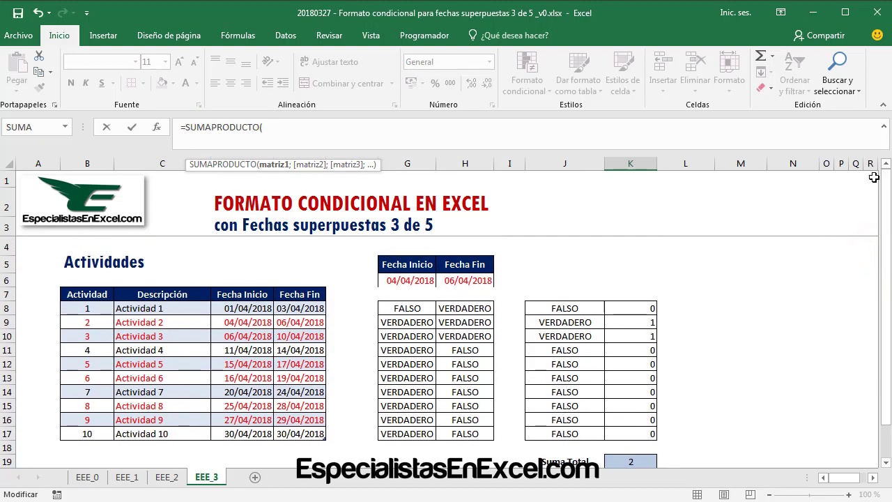
left_click_drag(210, 286, 210, 438)
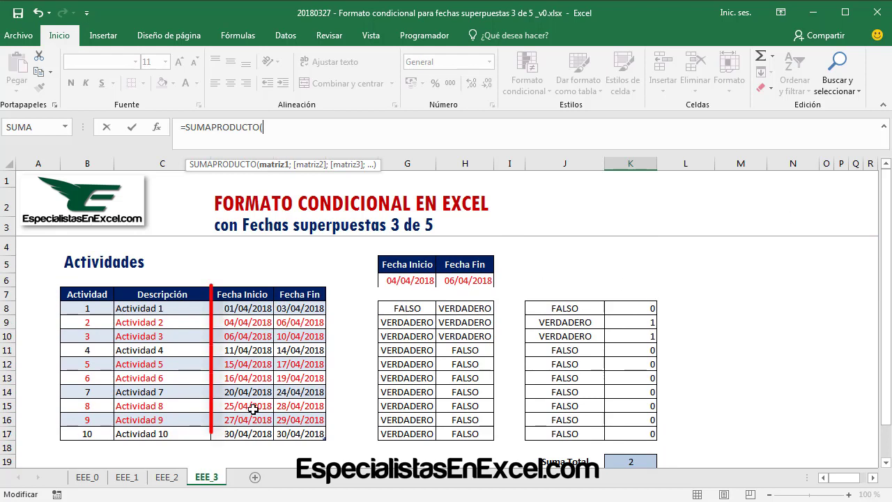
mouse_move(253, 410)
left_mouse_down()
mouse_move(273, 293)
mouse_move(278, 437)
mouse_move(327, 287)
mouse_move(289, 300)
left_mouse_up()
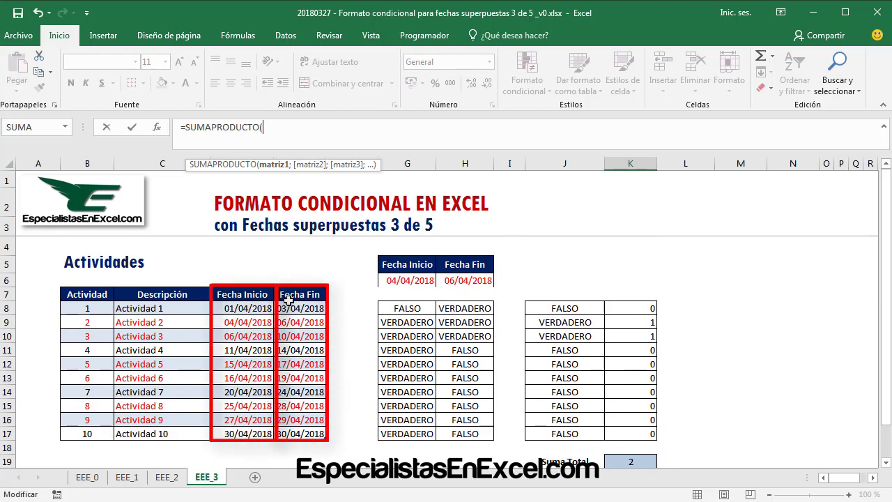
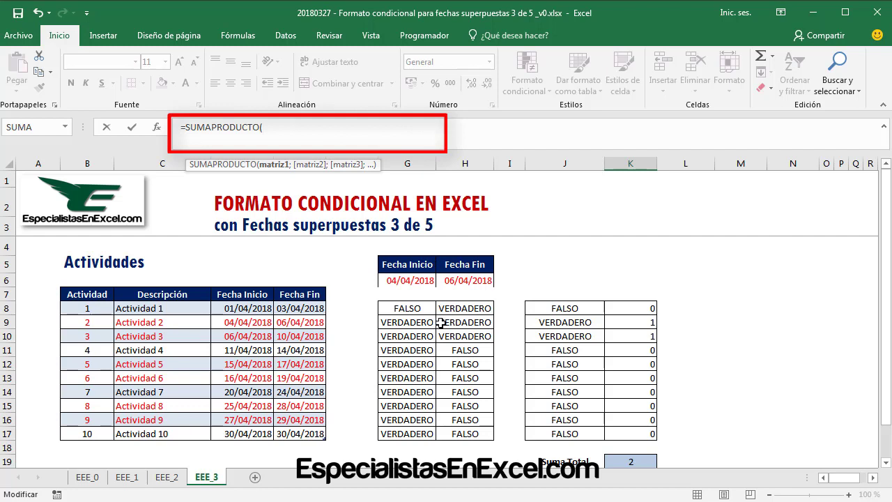
Begin K21's formula as =SUMAPRODUCTO(($D8<= the table's Fecha Fin column)*(.
type("(")
left_click(242, 308)
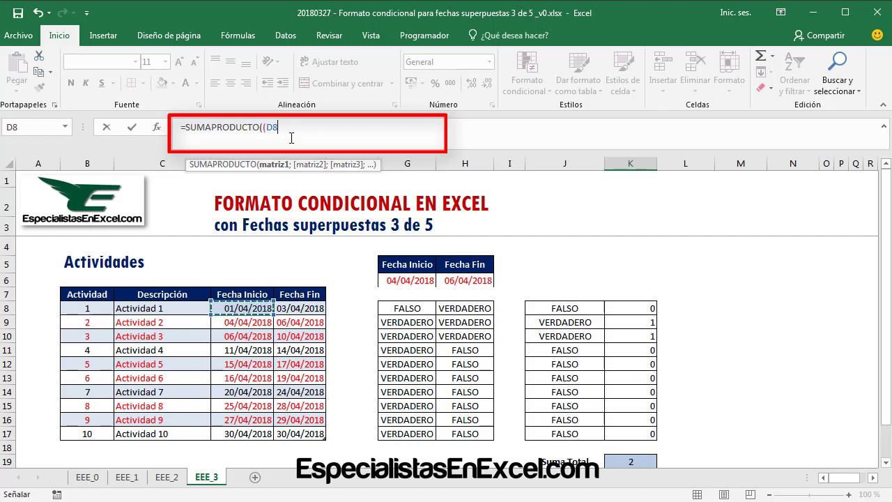
key("F4")
key("F4")
key("F4")
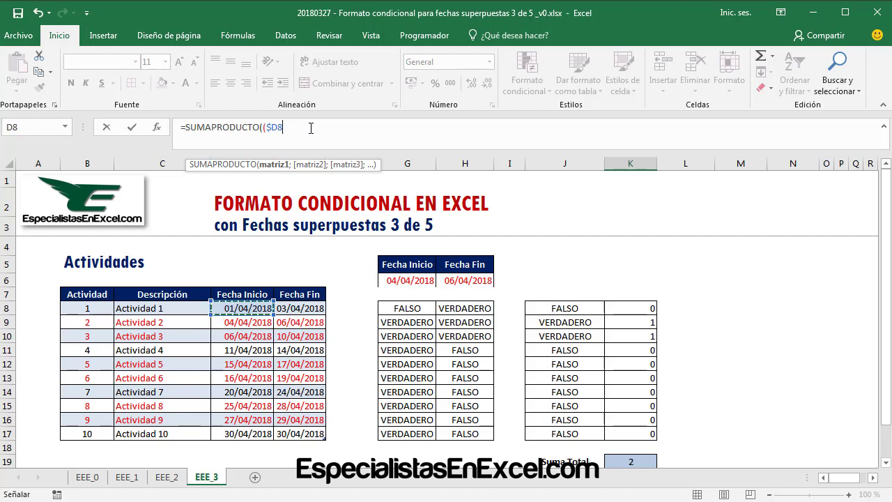
type("<")
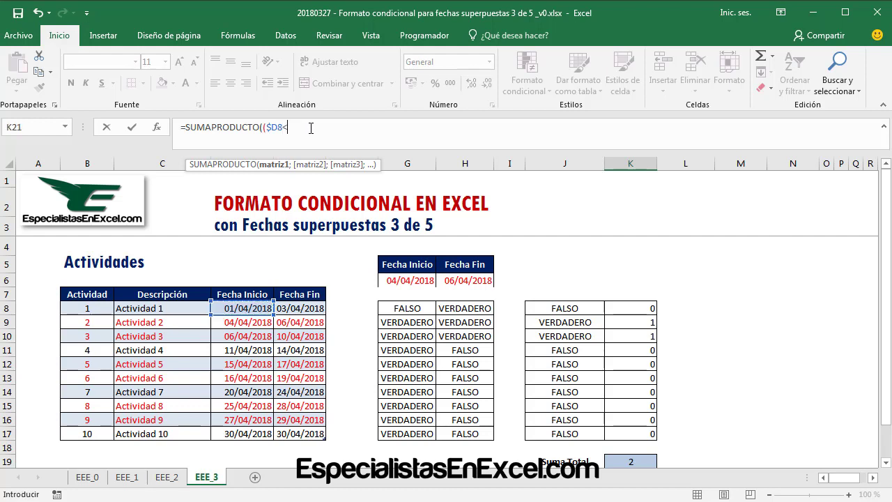
type("=")
left_click_drag(294, 307, 301, 434)
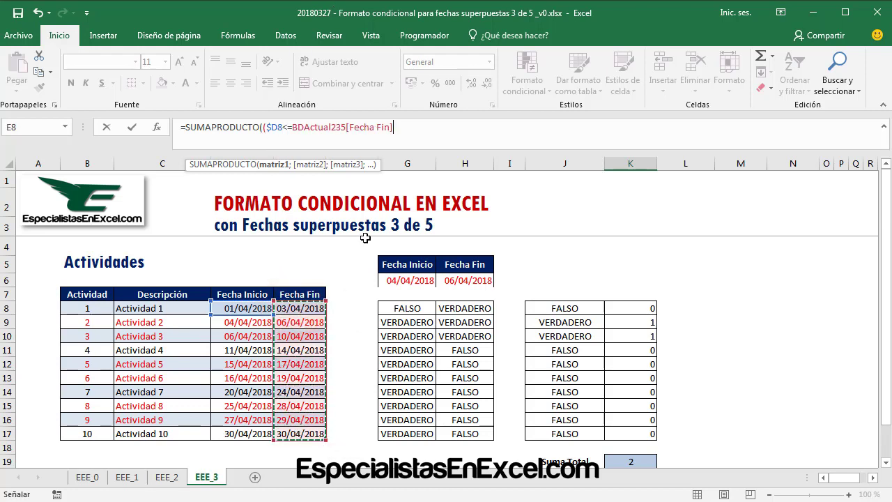
type(")")
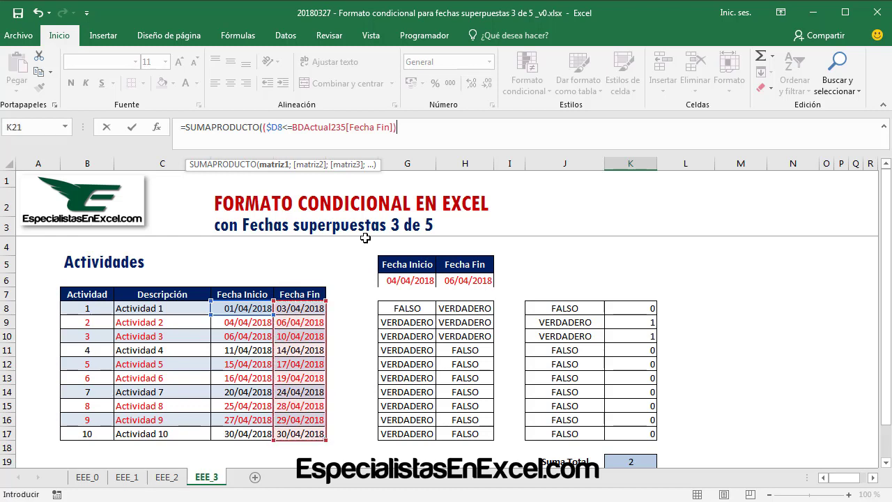
type("*")
type("(")
Finish the K21 formula with ($E8>= the Fecha Inicio column)), dropping the >1, so it returns 1.
left_click(296, 309)
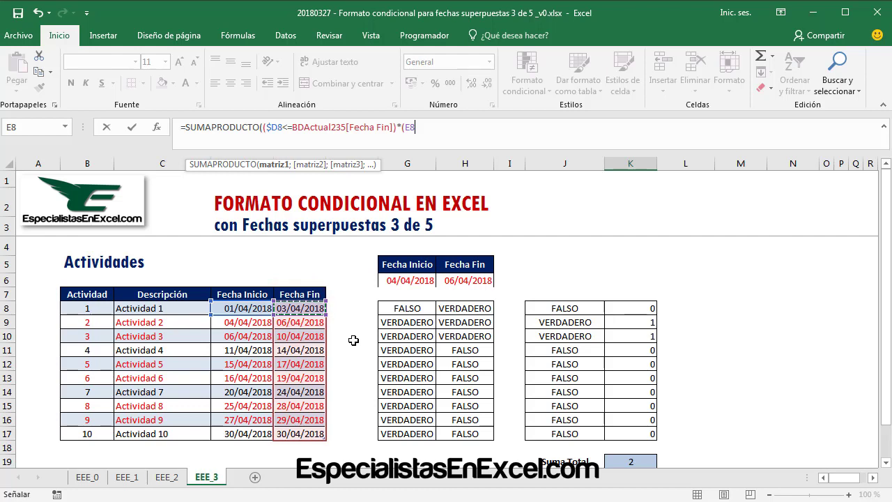
key("F4")
key("F4")
key("F4")
type(">")
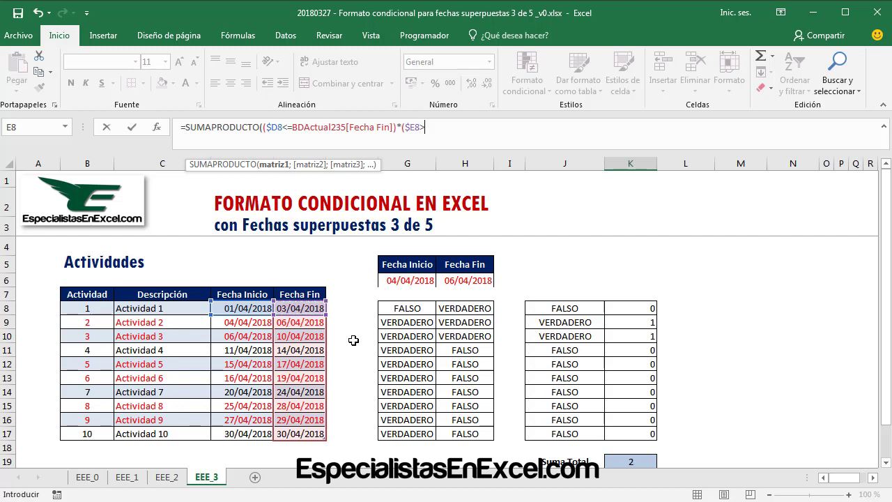
type("=")
left_click_drag(252, 308, 248, 434)
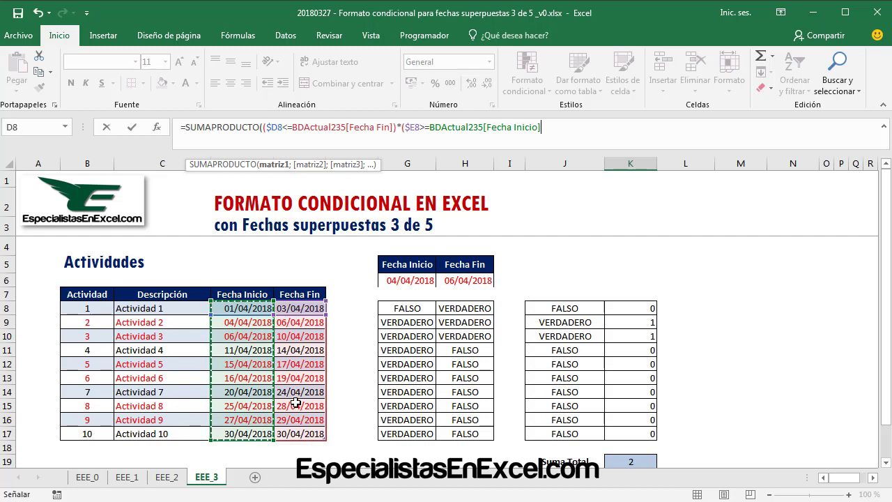
type(")")
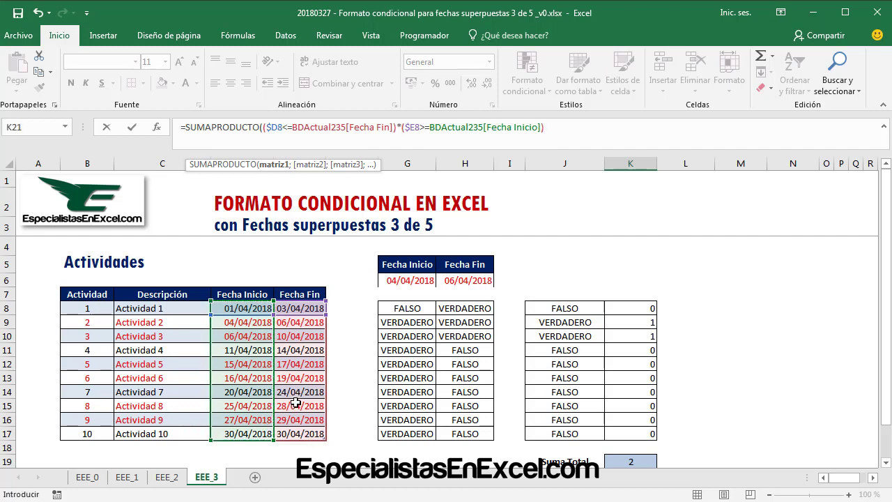
type(")")
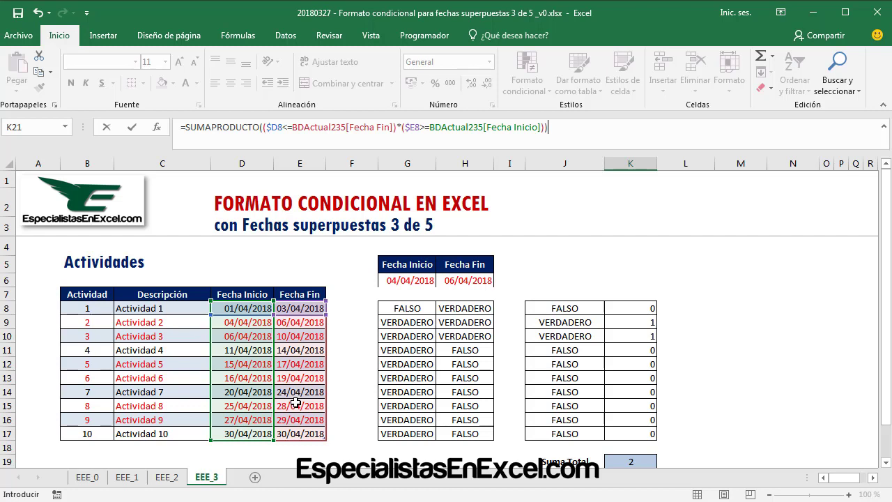
type(">")
type("1")
key("BackSpace")
key("BackSpace")
key("Return")
key("Up")
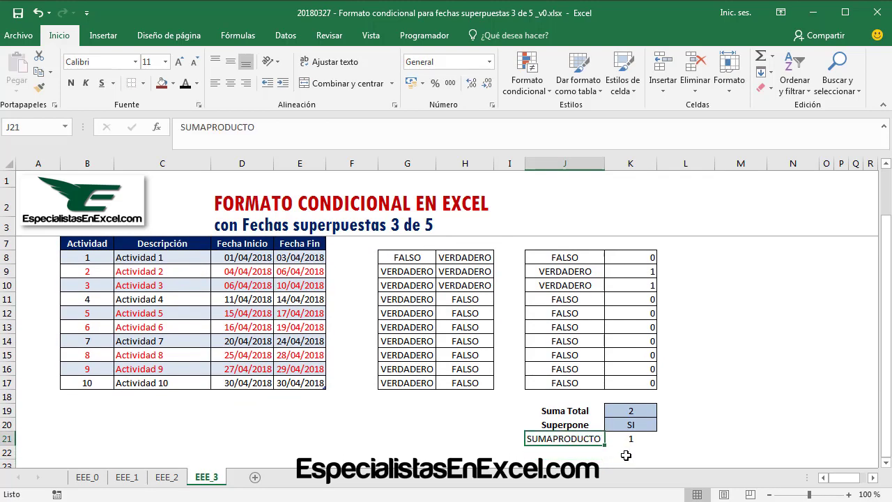
Copy Actividad 1's start and end dates from D8:E8.
key("Right")
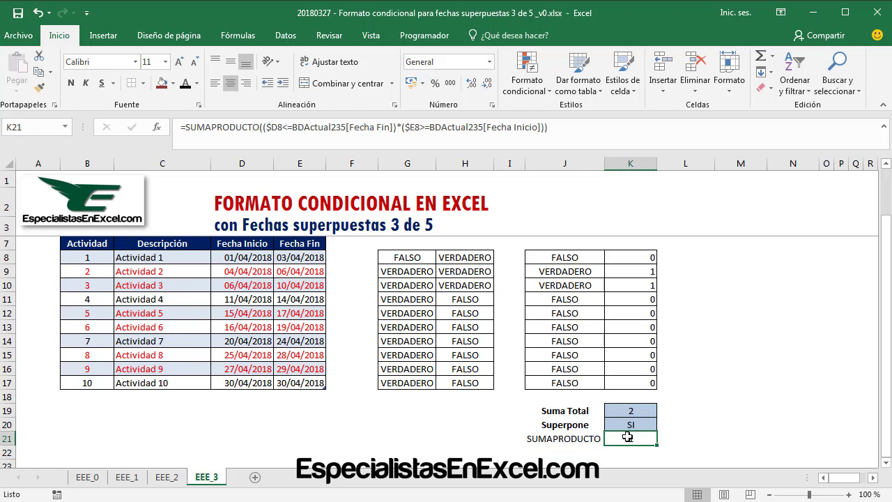
left_click(596, 437)
left_click(628, 439)
scroll(546, 393, "up", 1)
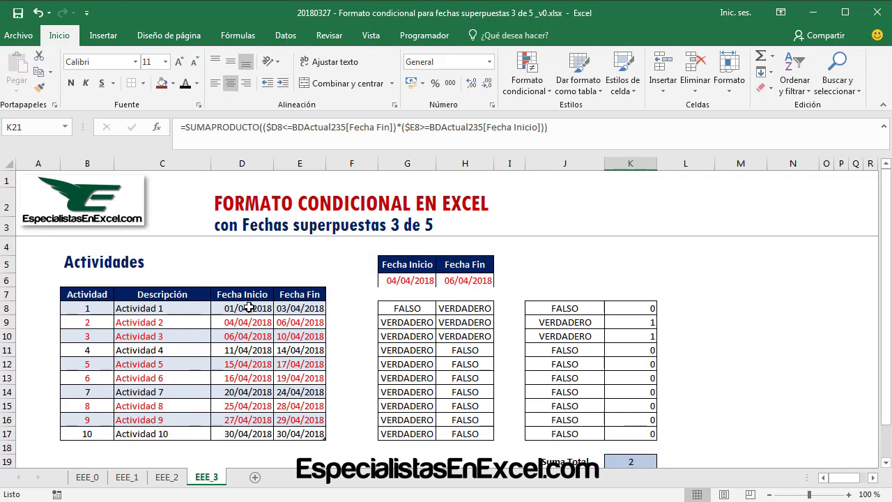
left_click(248, 308)
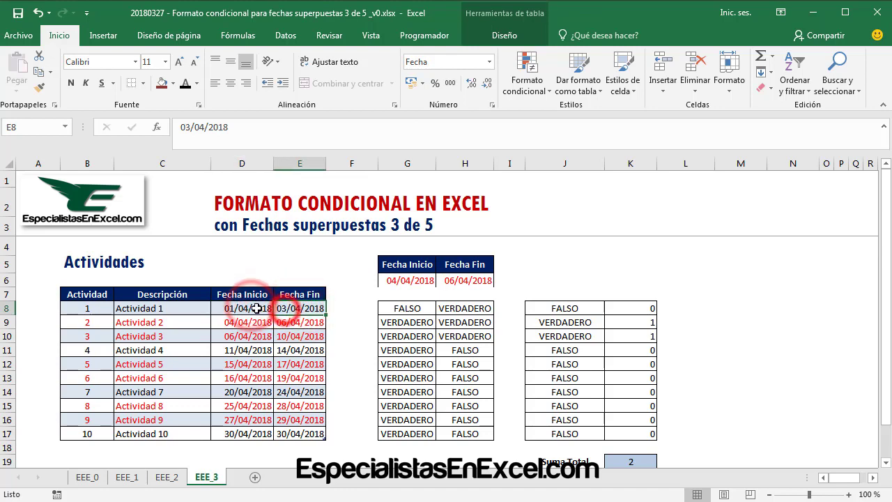
left_click_drag(244, 308, 290, 308)
right_click(291, 308)
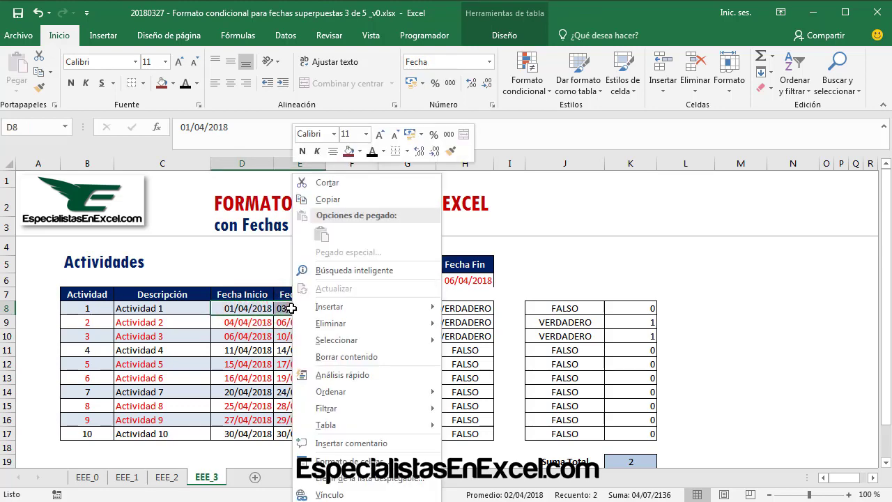
left_click(342, 197)
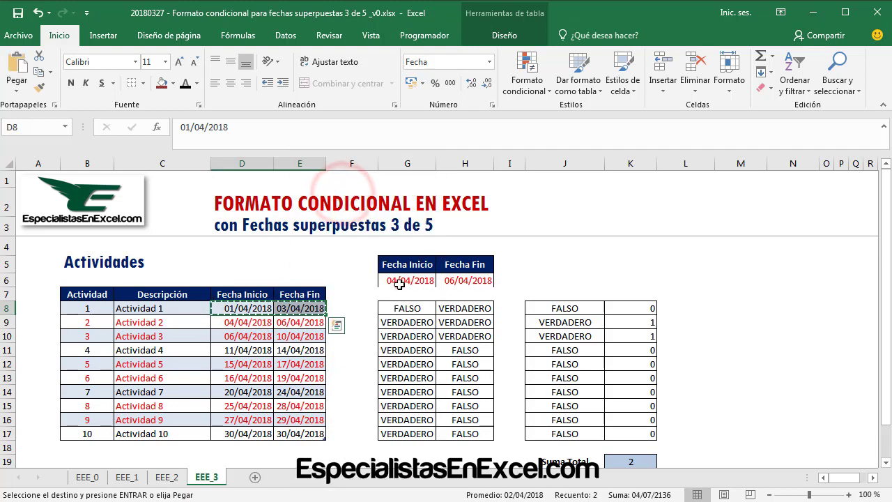
Paste those dates as values into G6:H6 and confirm Suma Total drops to 1.
left_click_drag(394, 280, 460, 286)
right_click(460, 286)
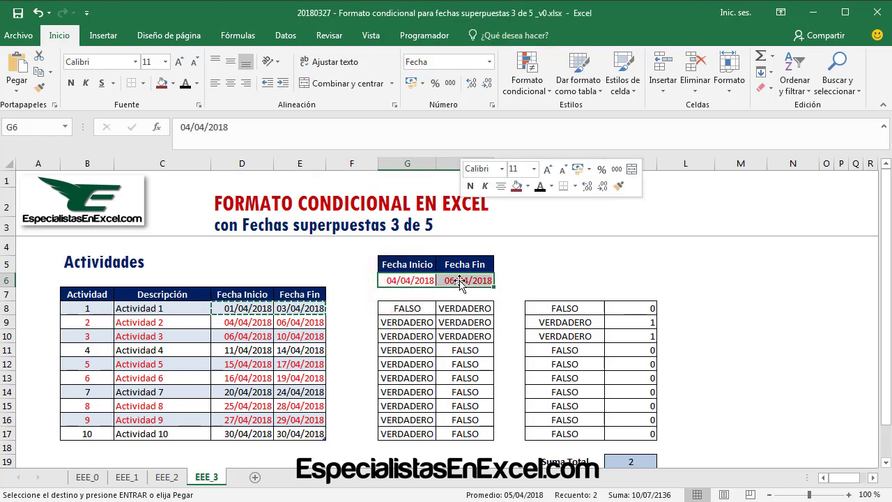
right_click(453, 286)
key("Escape")
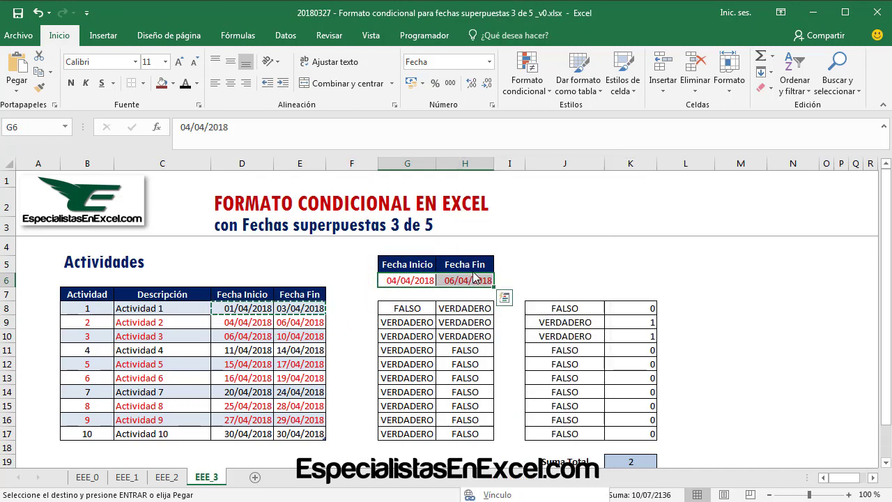
right_click(451, 283)
left_click(500, 274)
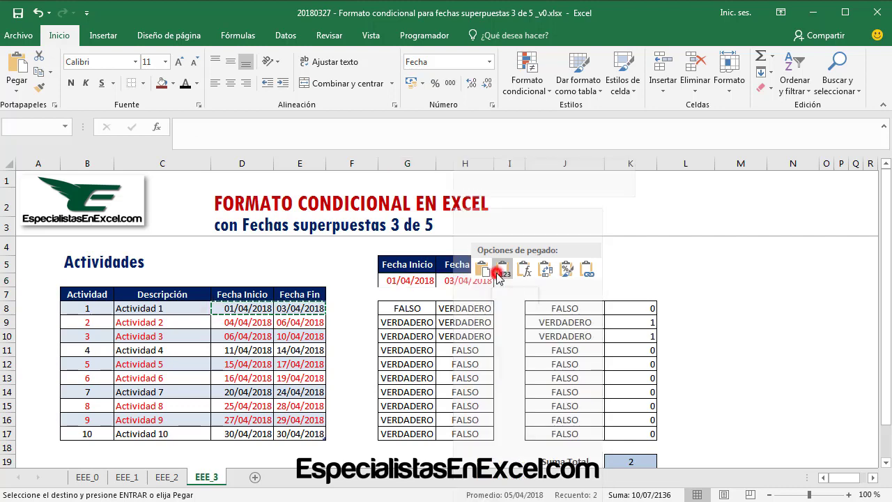
left_click(631, 265)
scroll(635, 279, "down", 3)
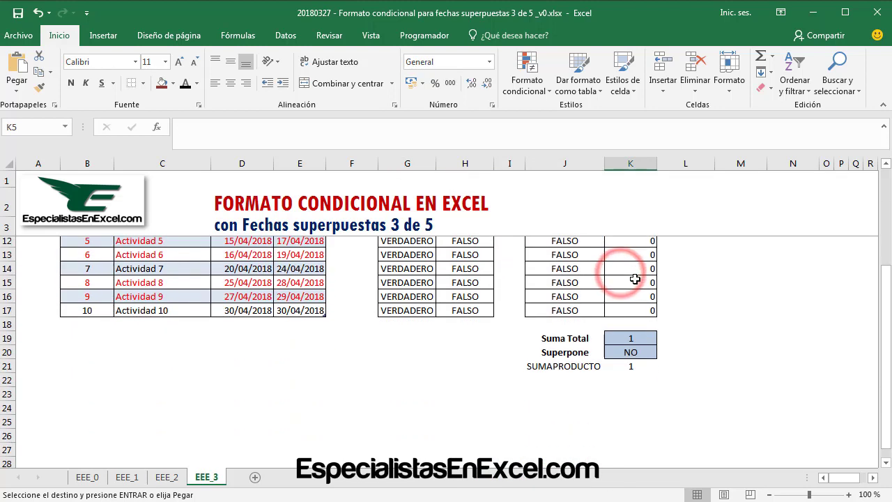
left_click(630, 353)
scroll(623, 348, "up", 2)
scroll(623, 349, "up", 1)
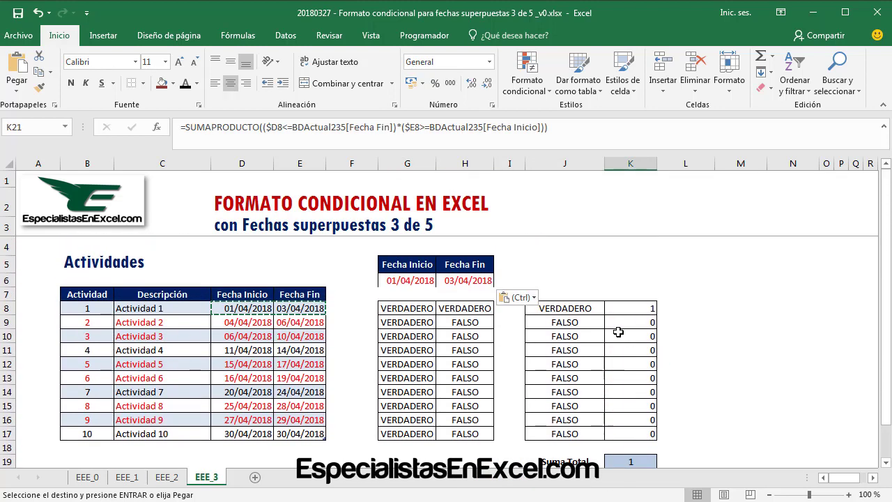
key("Escape")
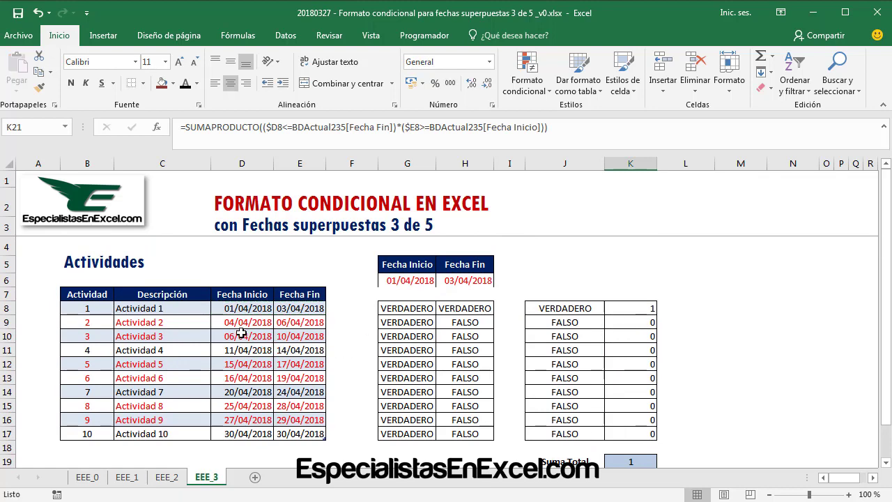
mouse_move(241, 335)
left_mouse_down()
mouse_move(293, 349)
mouse_move(285, 333)
left_mouse_up()
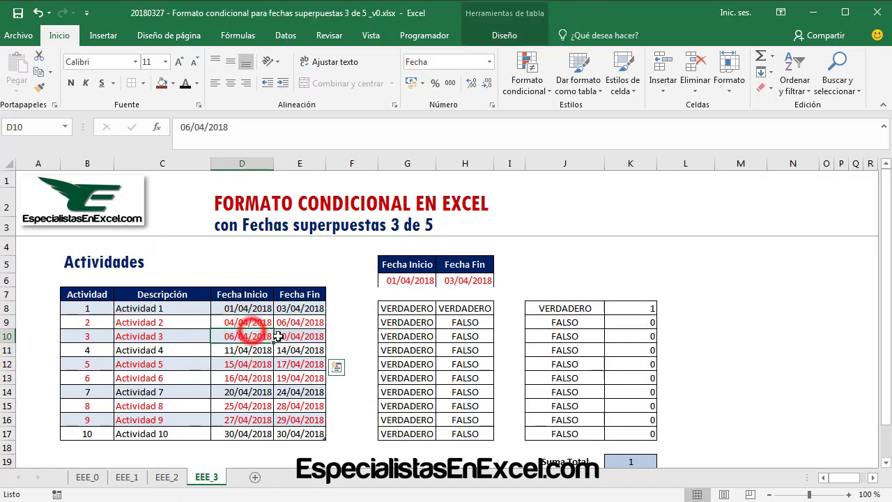
right_click(286, 335)
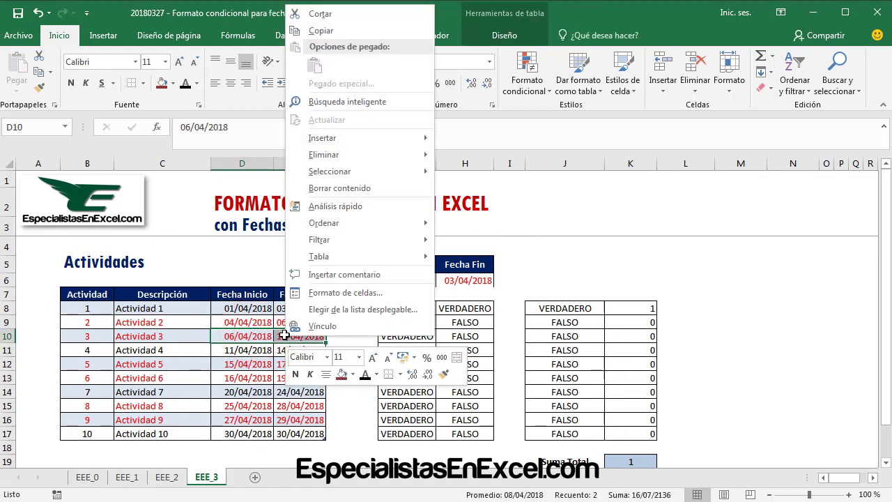
left_click(338, 30)
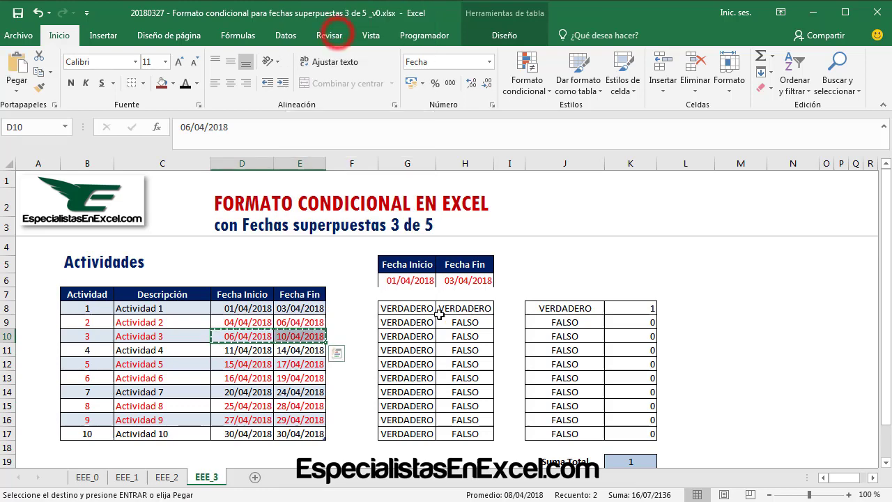
left_click(410, 278)
right_click(410, 279)
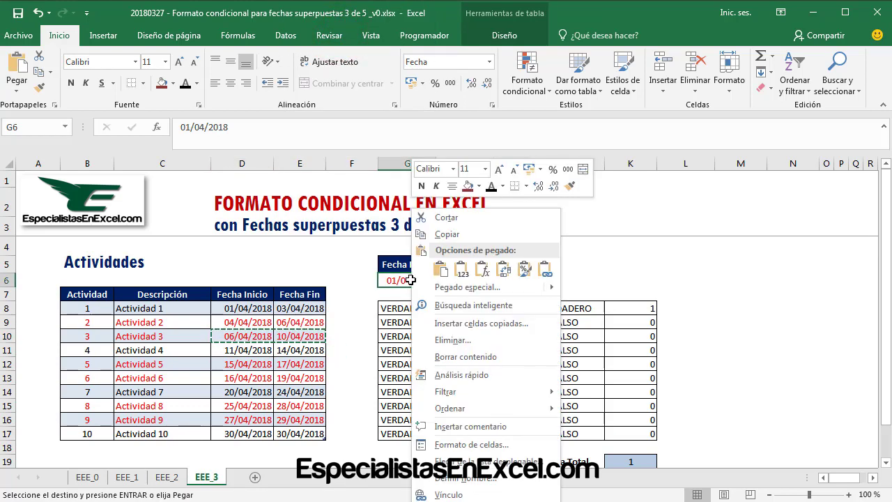
left_click(462, 269)
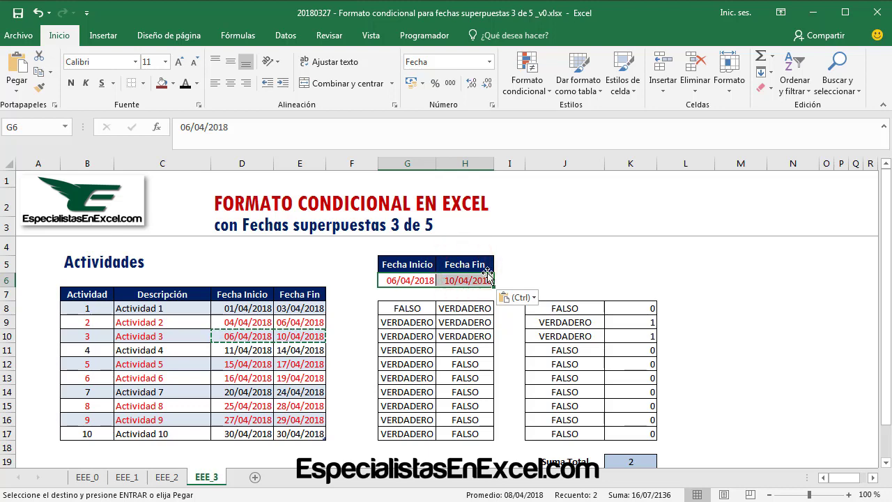
key("Escape")
scroll(615, 392, "down", 2)
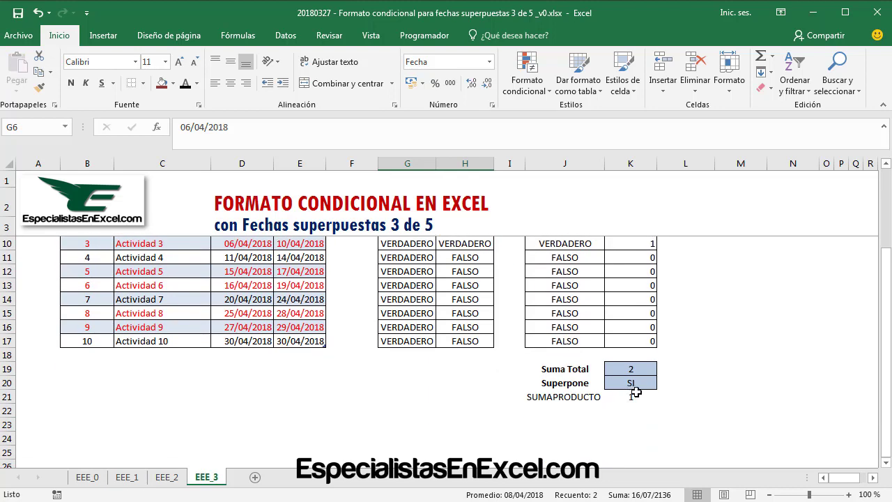
left_click(633, 397)
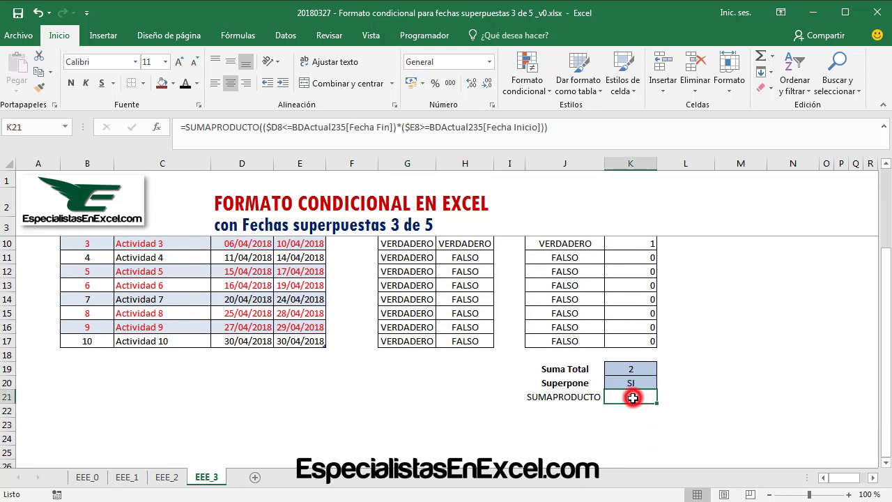
scroll(635, 398, "up", 2)
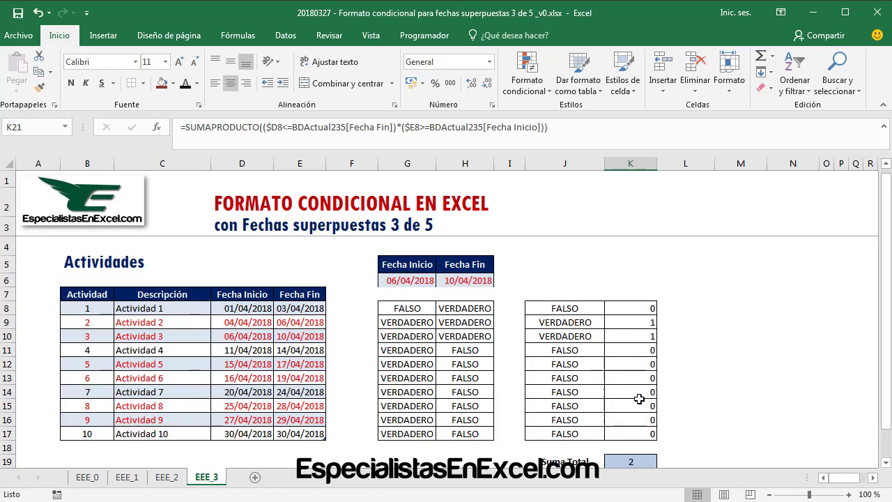
left_click(250, 311)
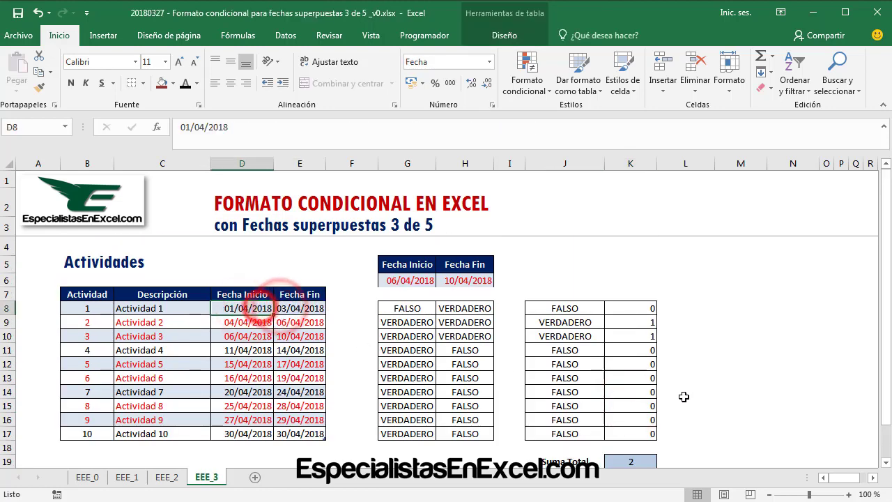
scroll(669, 399, "down", 2)
left_click(633, 397)
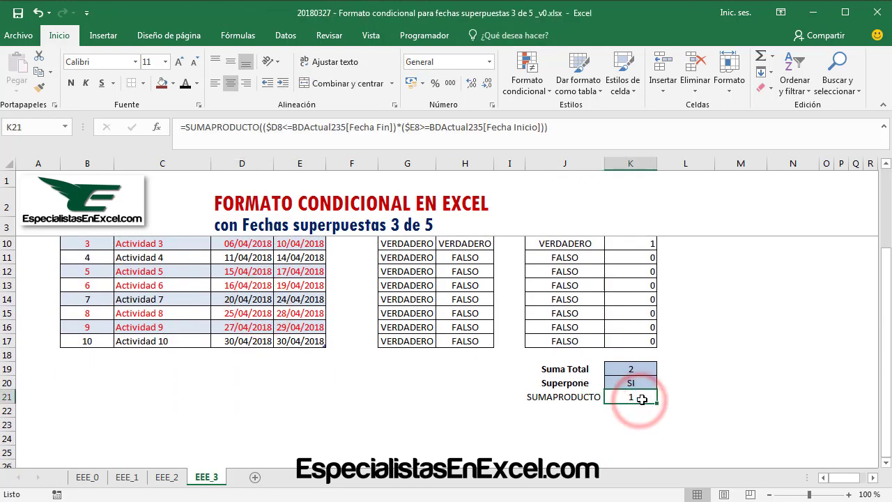
scroll(638, 398, "up", 2)
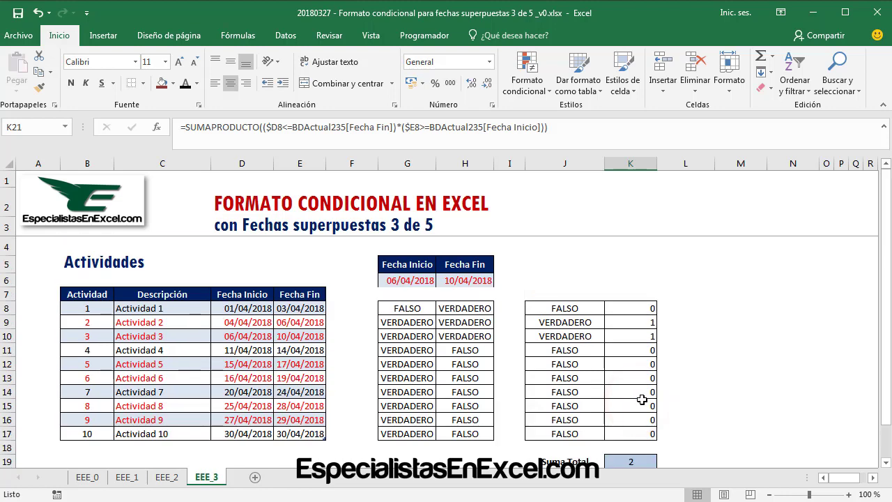
left_click(389, 281)
scroll(627, 393, "down", 1)
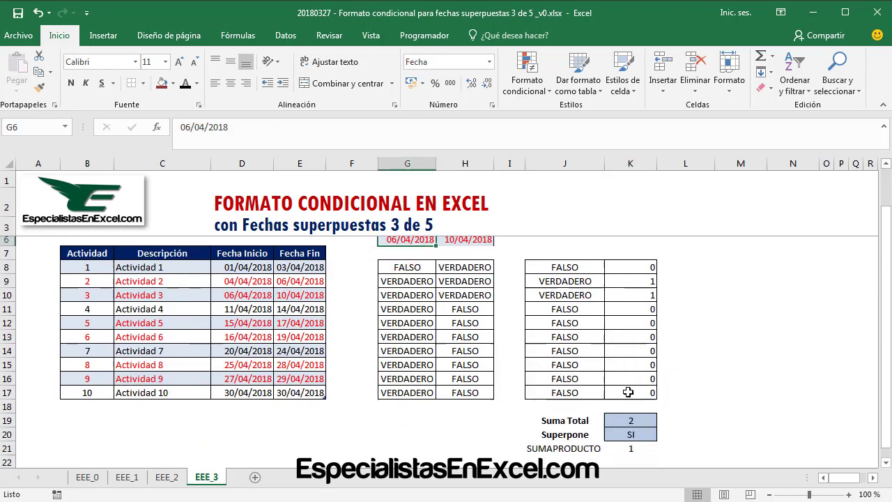
left_click(627, 448)
scroll(542, 338, "up", 1)
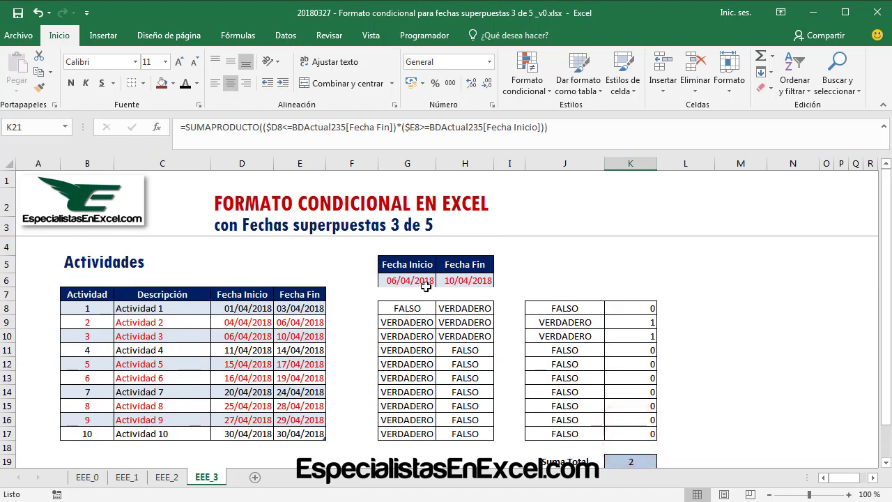
left_click(411, 280)
scroll(617, 386, "down", 2)
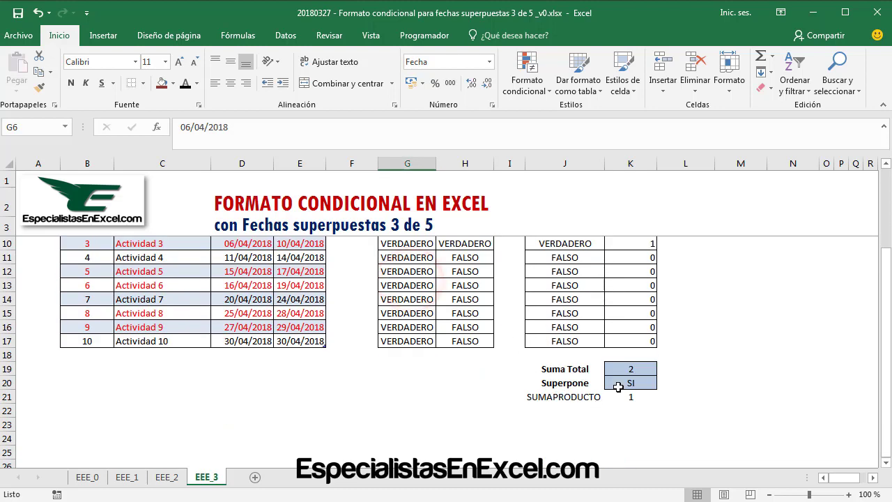
In K21's formula, replace the $D8 reference with the column-locked test start date $G6.
left_click(627, 395)
double_click(274, 128)
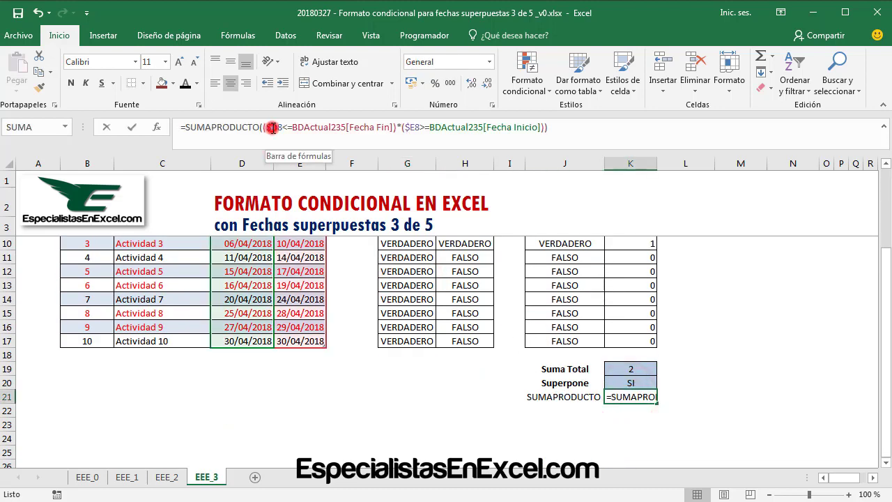
key("Delete")
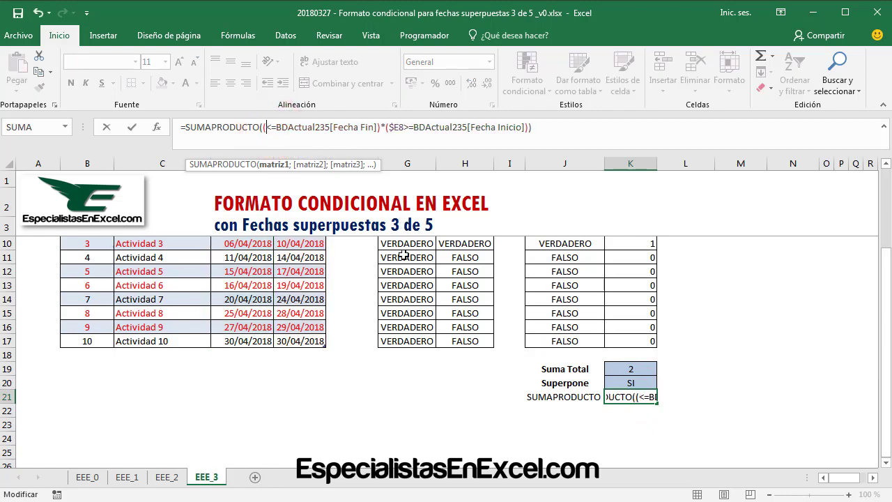
scroll(887, 292, "up", 2)
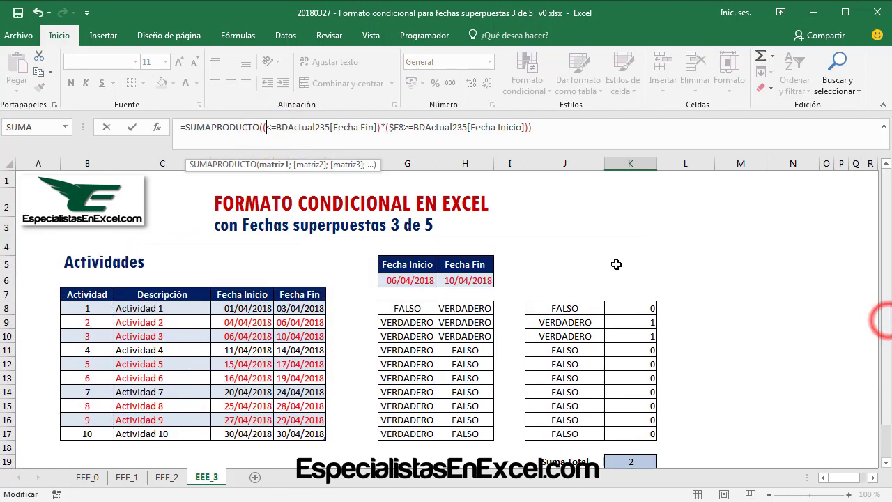
left_click(410, 280)
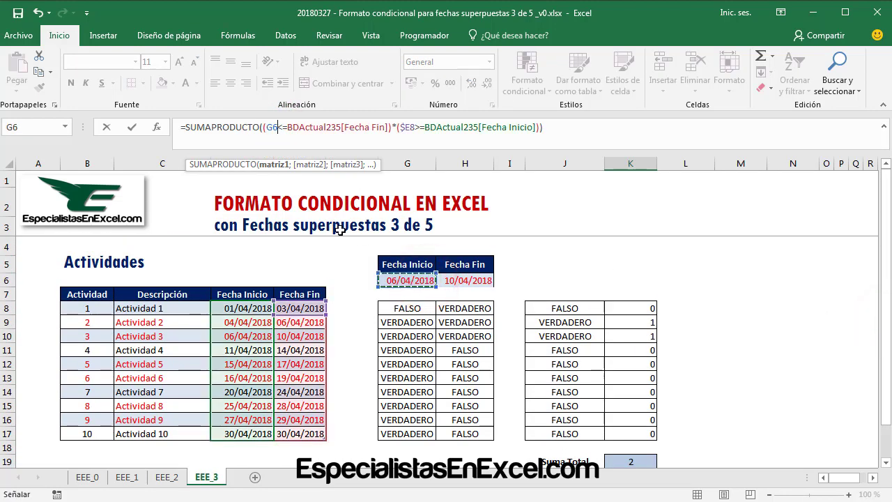
key("F4")
key("F4")
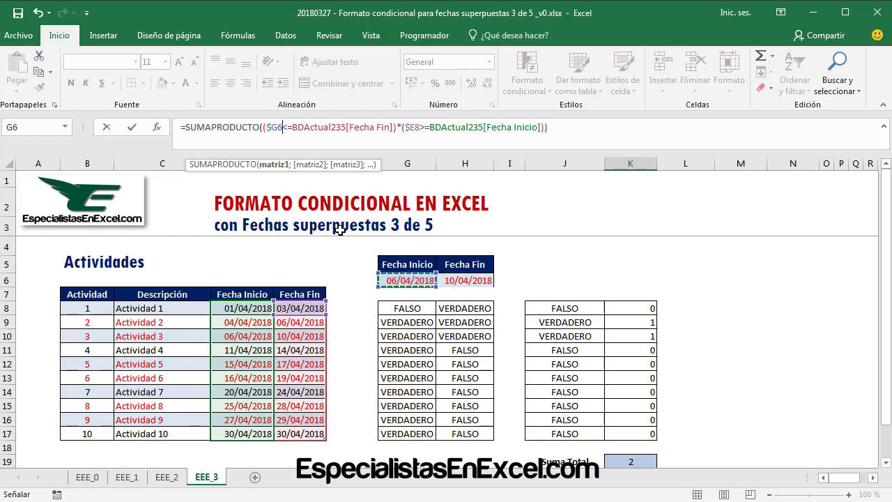
key("F4")
key("F4")
key("F4")
Replace $E8 with the column-locked test end date $H6 and confirm, giving 2.
double_click(411, 127)
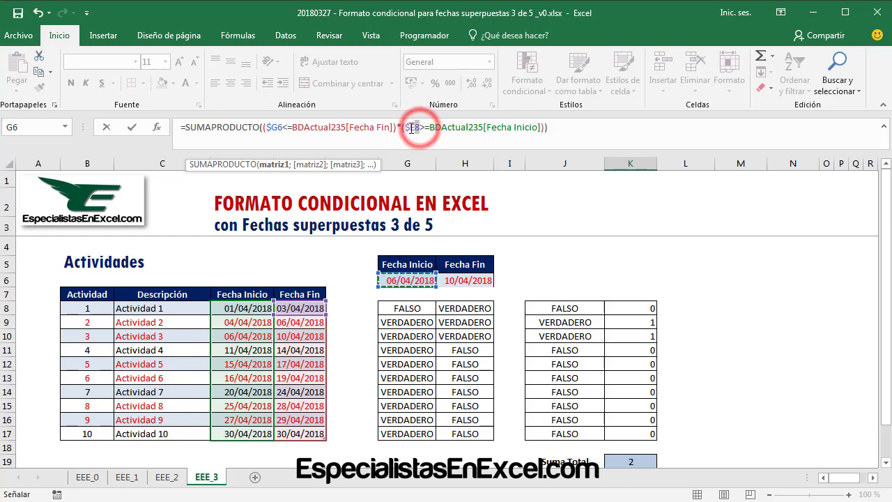
key("Delete")
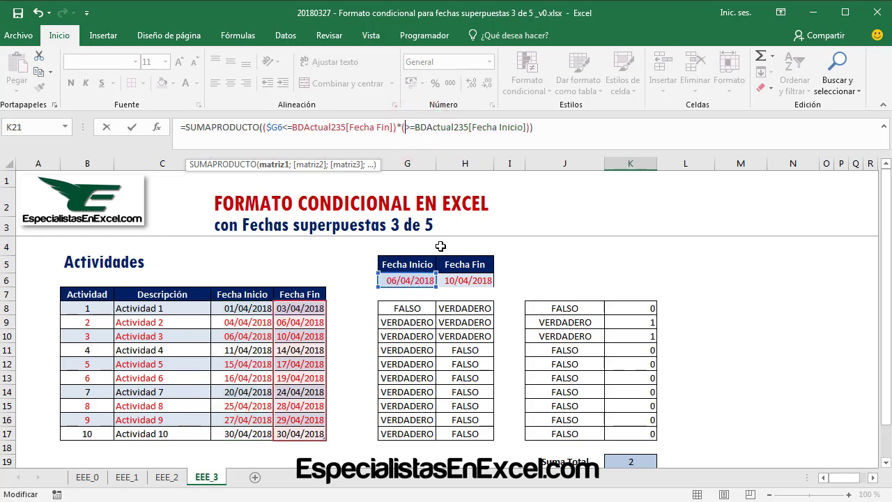
left_click(460, 277)
key("F4")
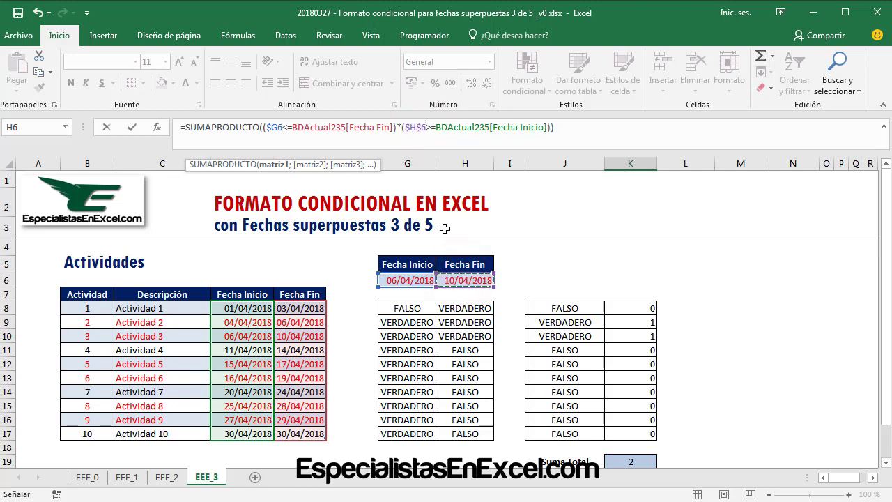
key("F4")
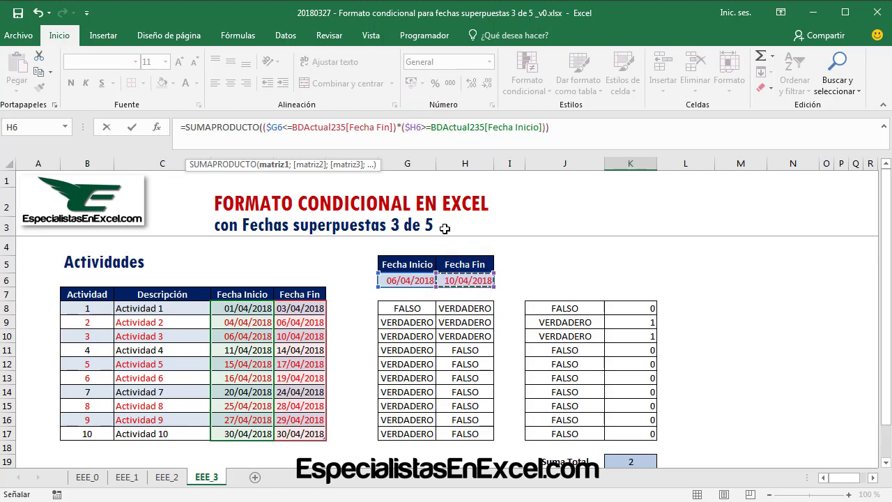
key("Return")
left_click(637, 437)
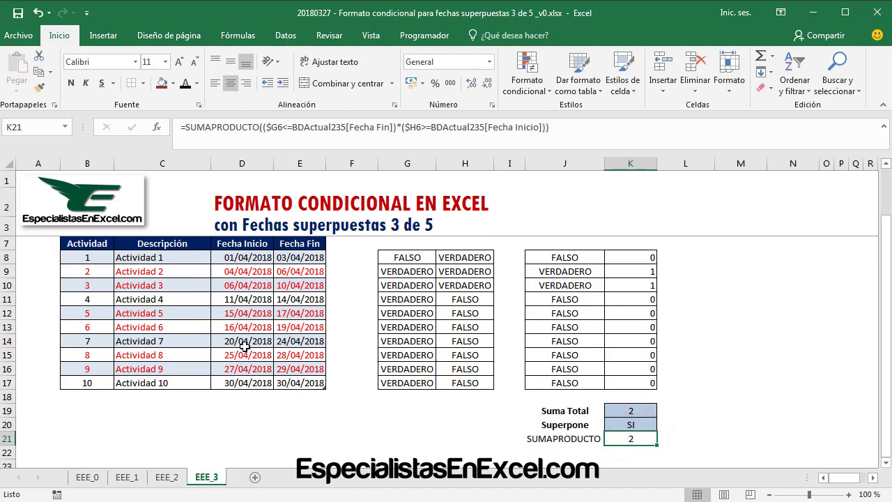
Copy Actividad 7's dates from D14:E14 into G6:H6.
left_click_drag(245, 341, 291, 341)
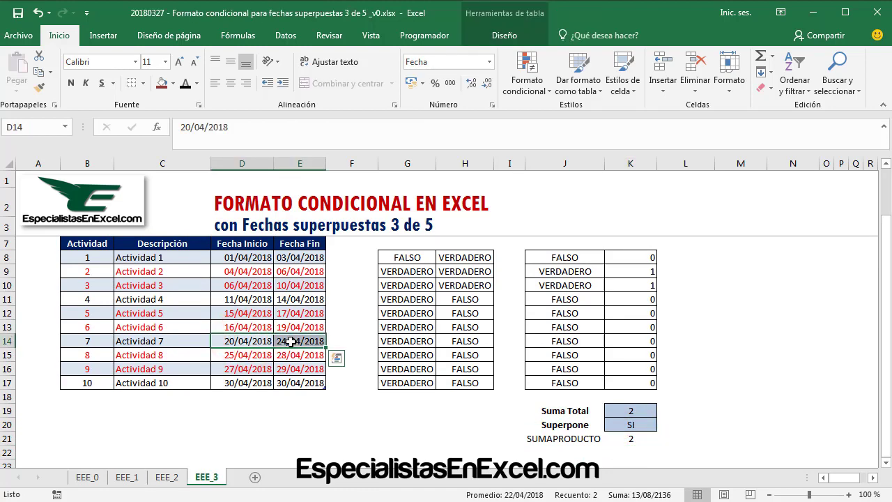
right_click(291, 341)
left_click(327, 37)
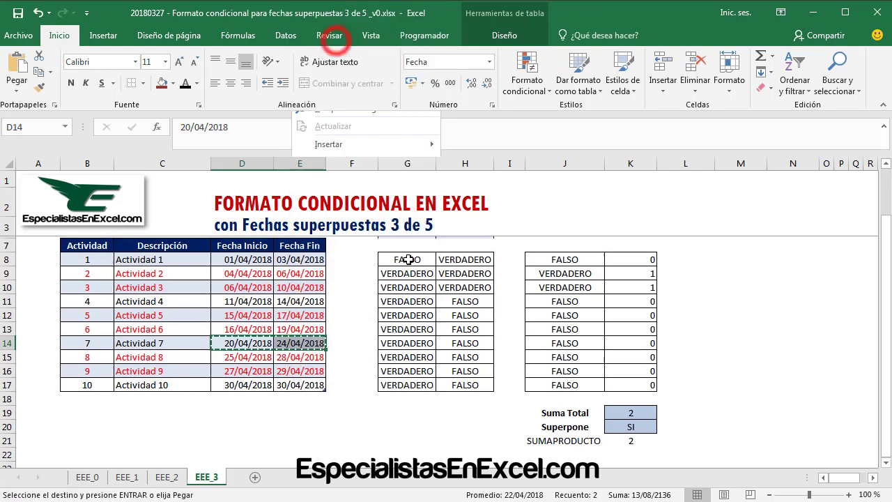
left_click(405, 282)
right_click(410, 281)
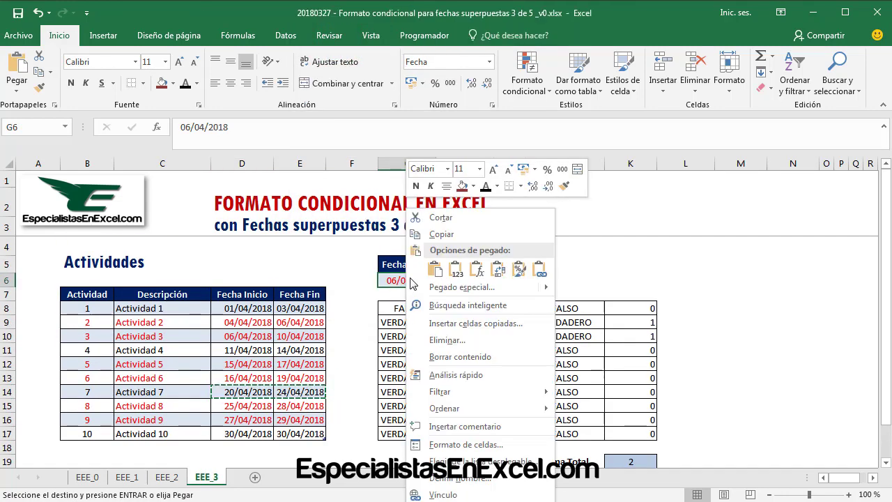
left_click(454, 271)
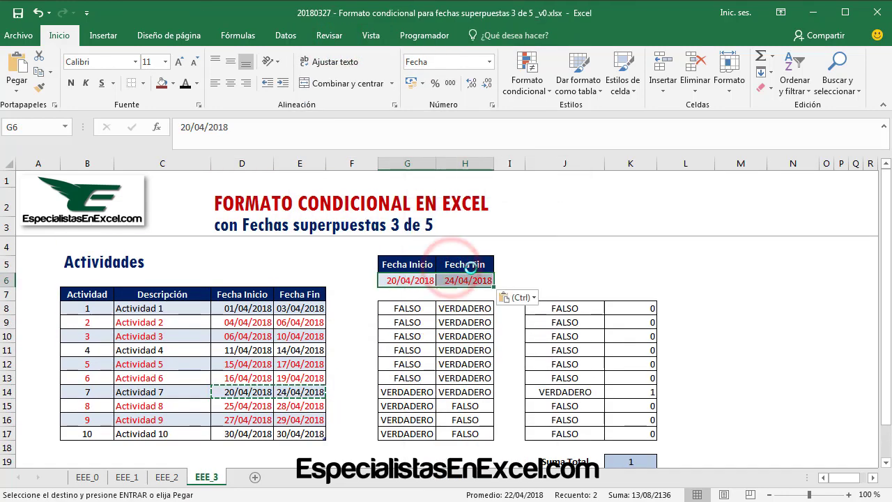
Review the Suma Total, Superpone and SUMAPRODUCTO results in K19:K21, then move to the EEE_2 sheet.
scroll(565, 358, "down", 2)
left_click(627, 398)
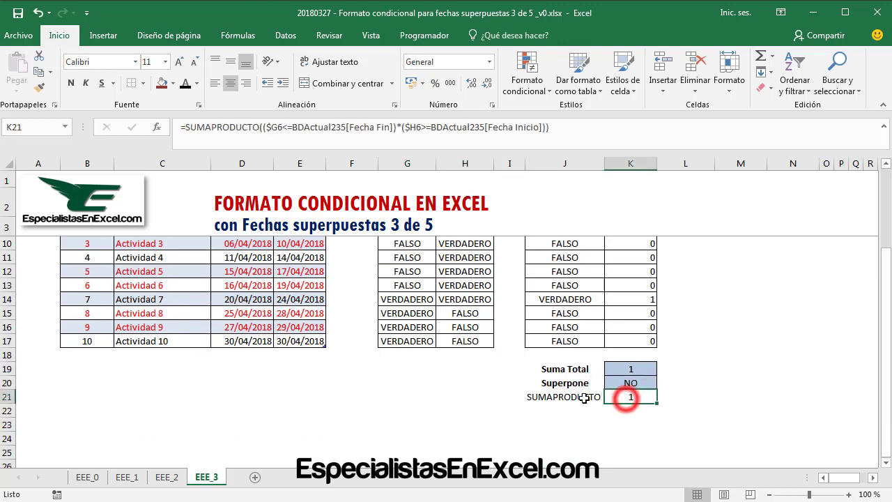
mouse_move(534, 397)
left_mouse_down()
mouse_move(608, 397)
mouse_move(504, 281)
mouse_move(408, 244)
left_mouse_up()
left_click(627, 396)
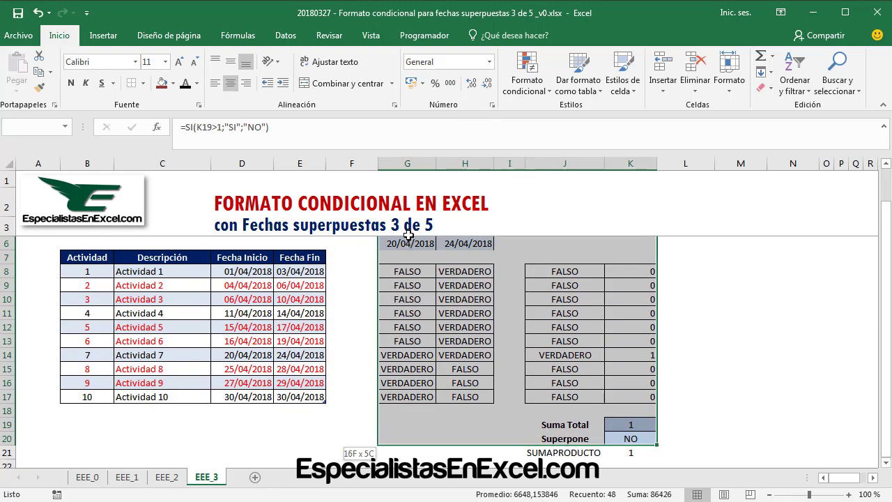
left_click_drag(408, 243, 411, 265)
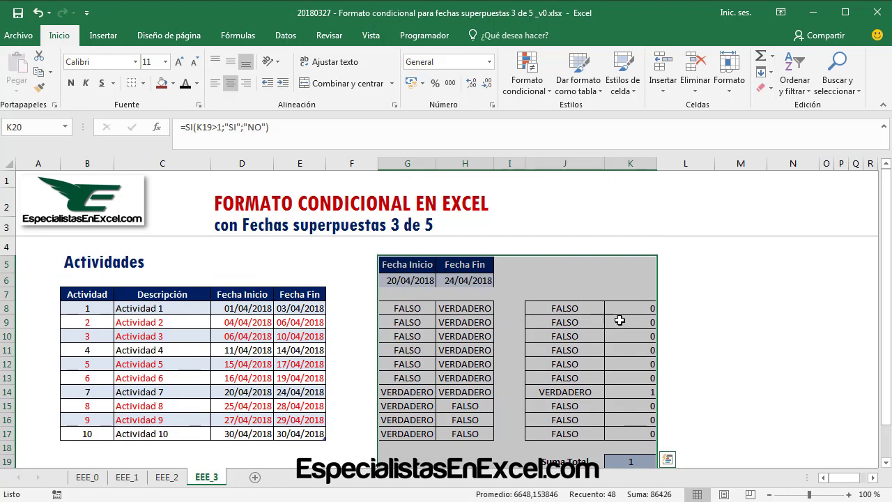
scroll(620, 320, "down", 2)
left_click(553, 432)
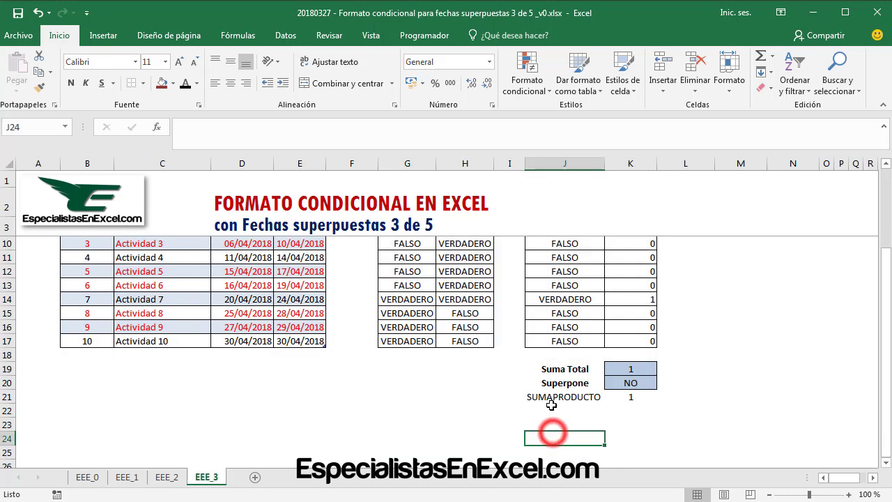
left_click(630, 369)
left_click(628, 399)
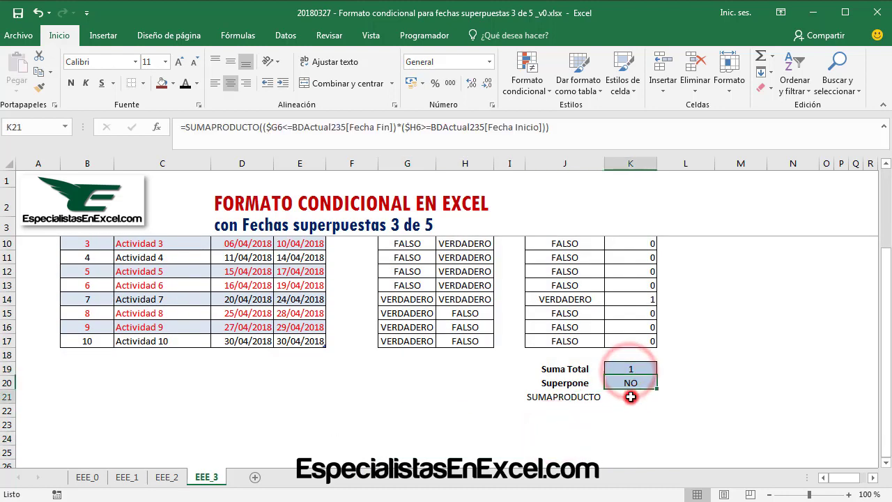
scroll(651, 398, "up", 1)
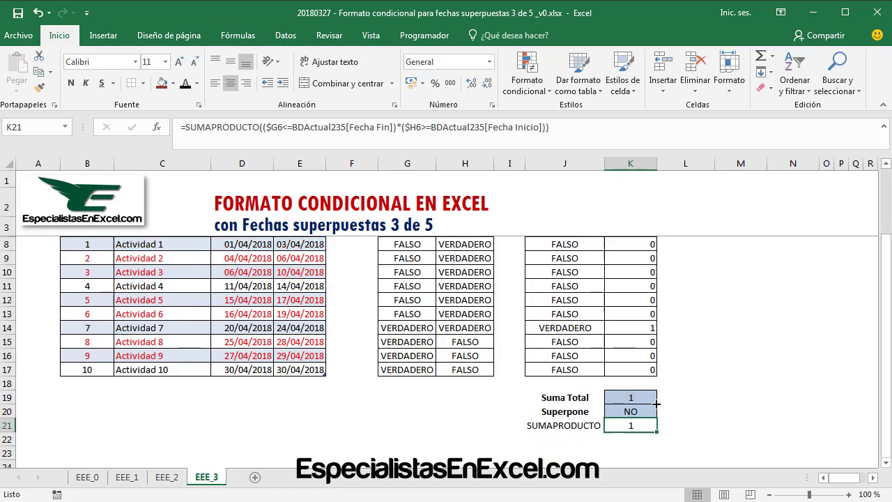
left_click(170, 478)
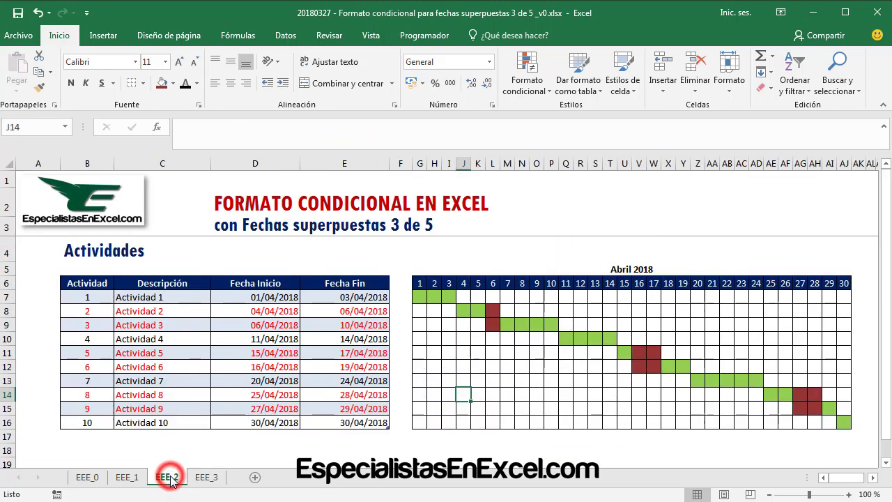
Glance at EEE_1, then return to EEE_3 and select the SUMAPRODUCTO result in K21.
left_click(126, 477)
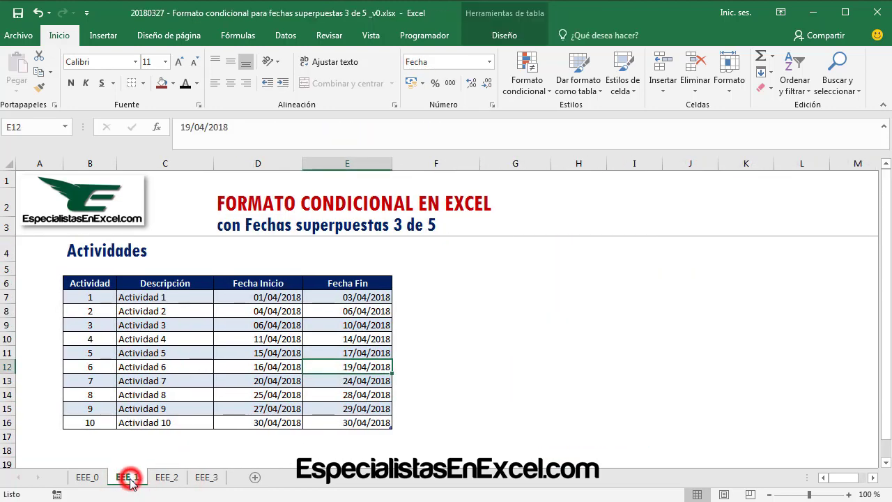
left_click(372, 301)
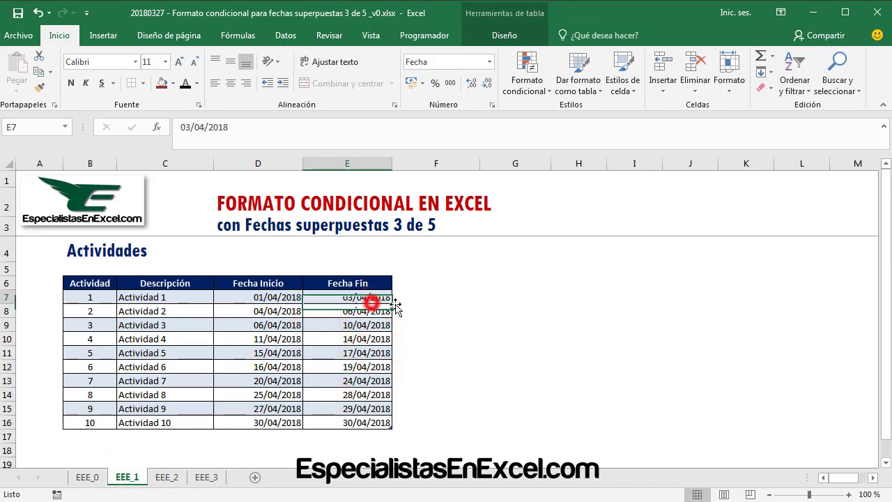
left_click(420, 309)
left_click(207, 478)
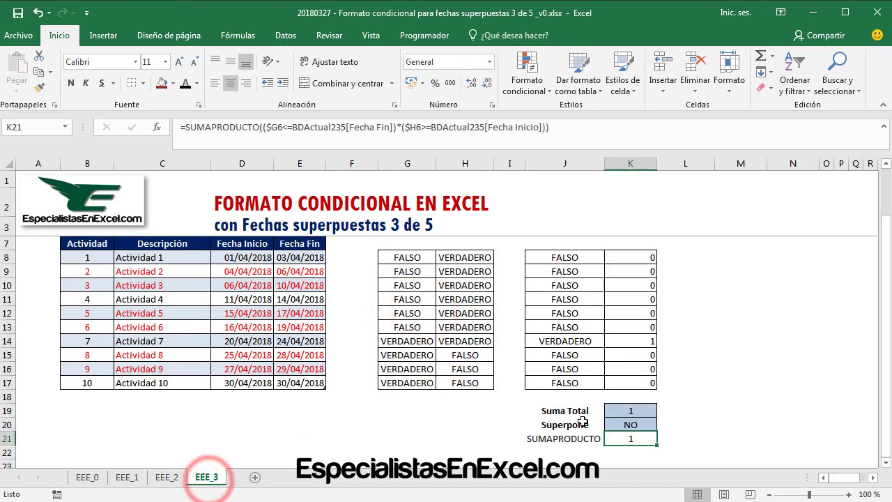
left_click(566, 439)
left_click(612, 442)
left_click(566, 439)
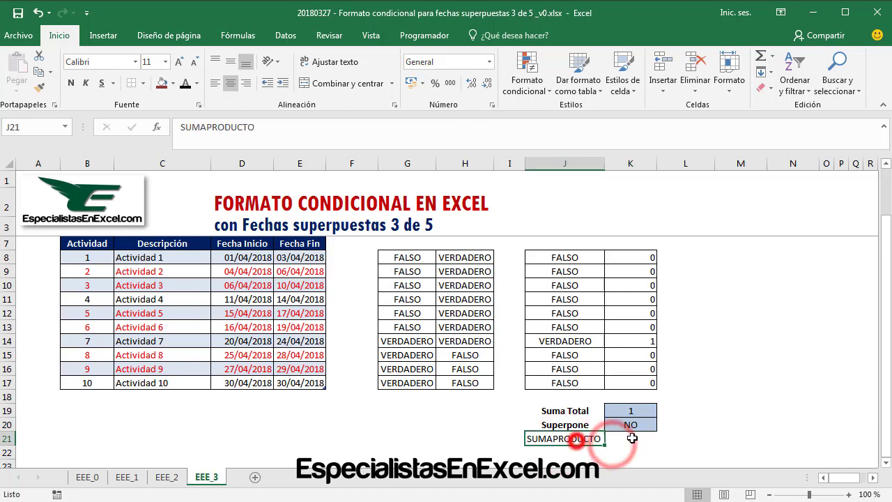
left_click(631, 439)
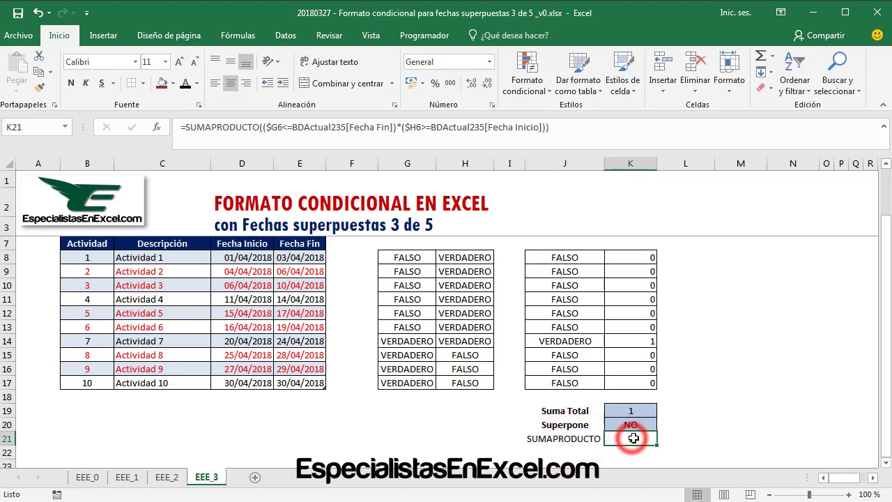
Select K21's full formula text, exit without changes, and return to EEE_1.
left_click(182, 127)
key("shift+End")
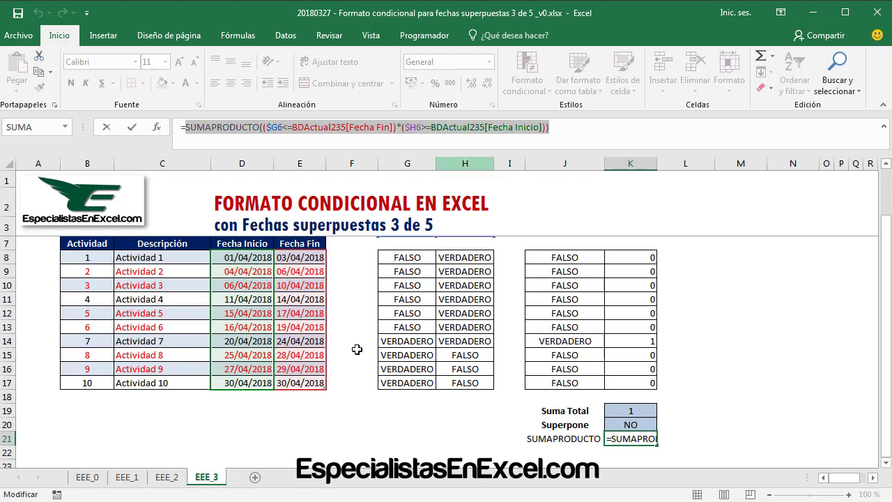
key("Escape")
left_click(127, 477)
Add a Superpone header in F6, extending the Actividades table, and begin a formula in F7.
left_click(406, 299)
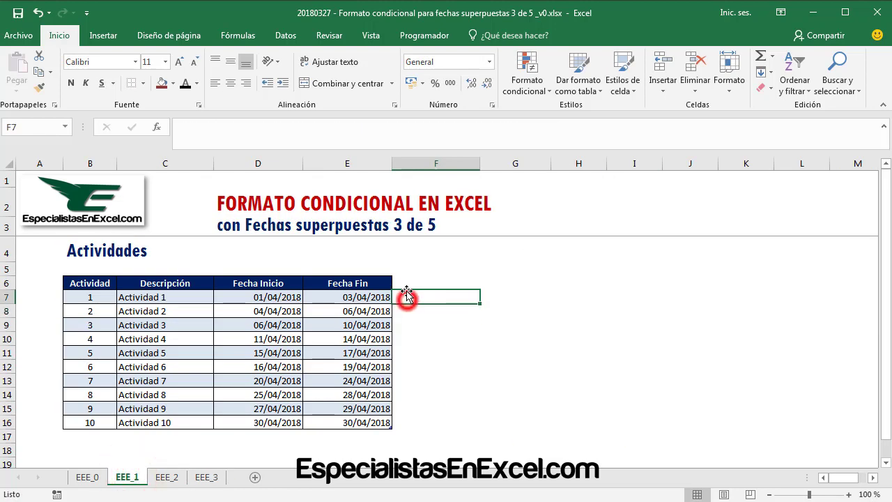
left_click(408, 283)
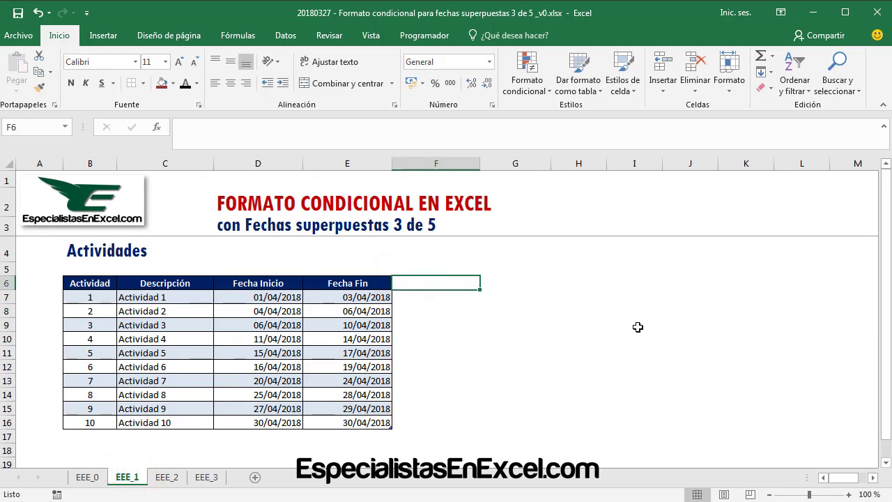
type("U")
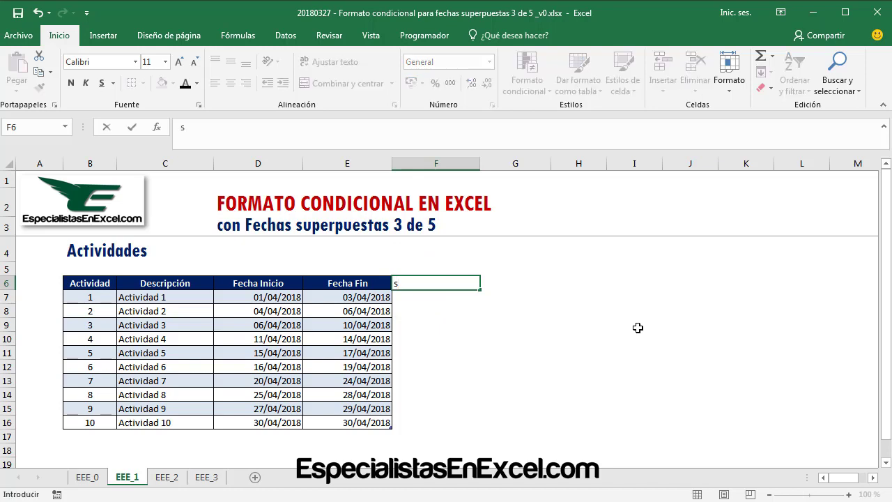
key("Escape")
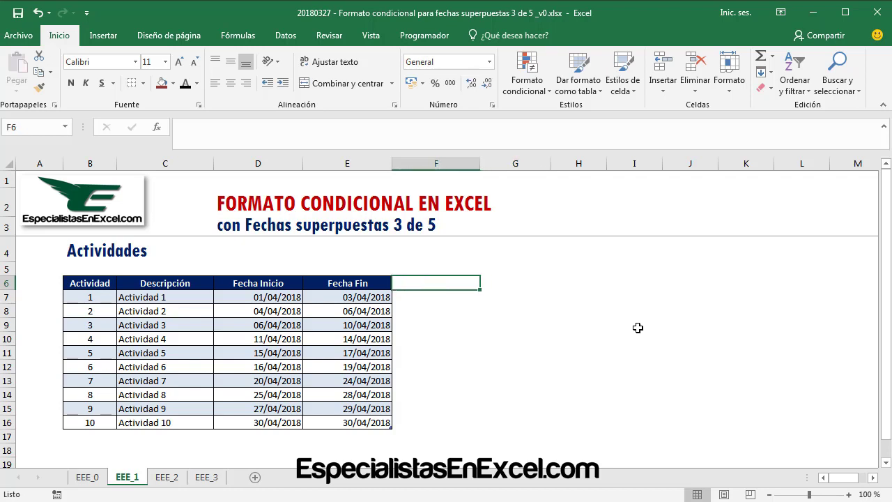
type("s")
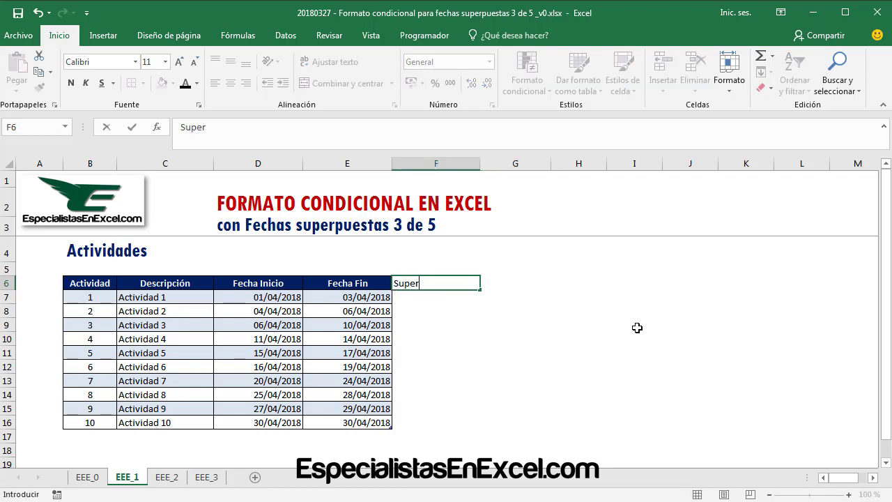
key("Return")
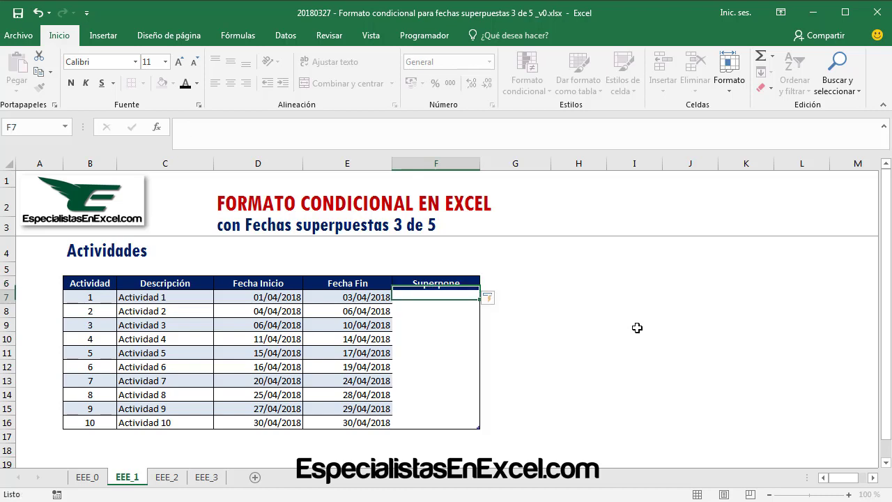
type("=")
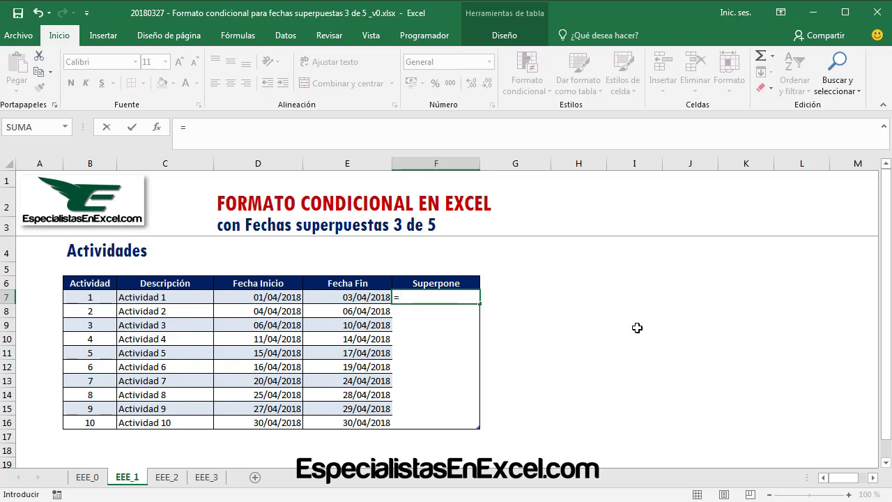
type("sumpr")
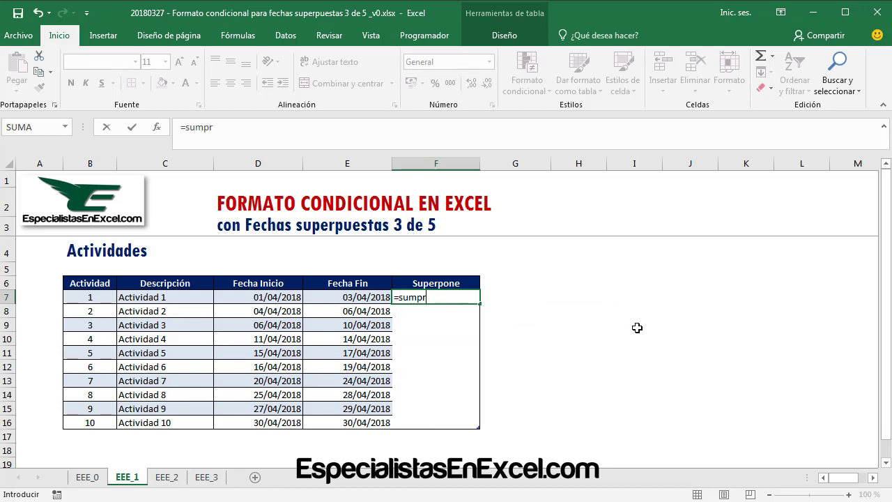
Enter =SUMAPRODUCTO(([@[Fecha Inicio]]<=[Fecha Fin])*([@[Fecha Fin]]>=[Fecha Inicio])) to fill the Superpone column.
key("BackSpace")
key("BackSpace")
type("a")
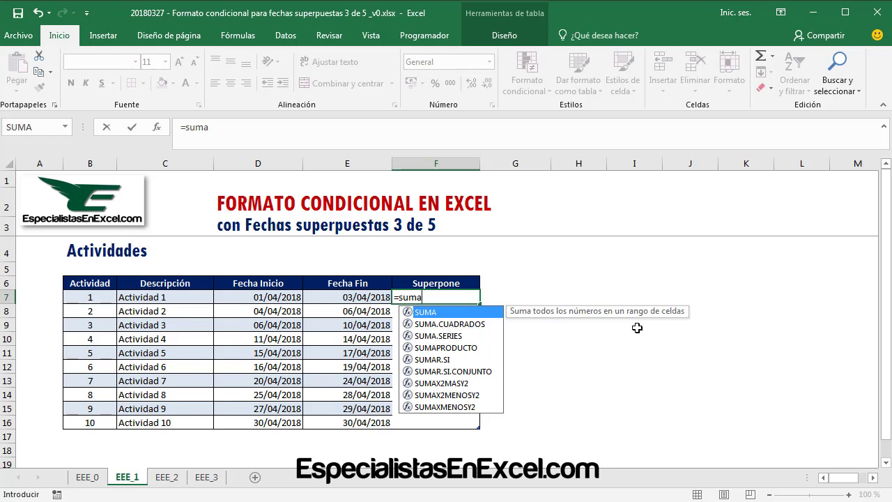
key("Down")
key("Down")
key("Down")
key("Tab")
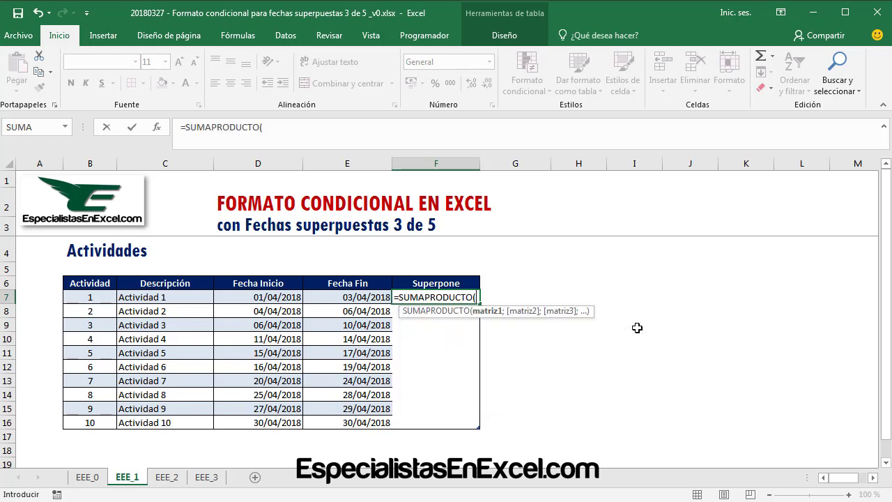
left_click(268, 295)
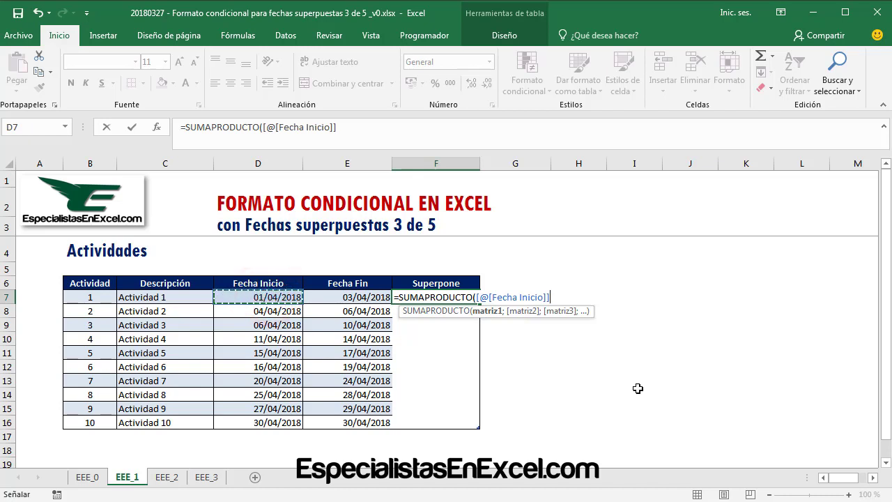
left_click(476, 297)
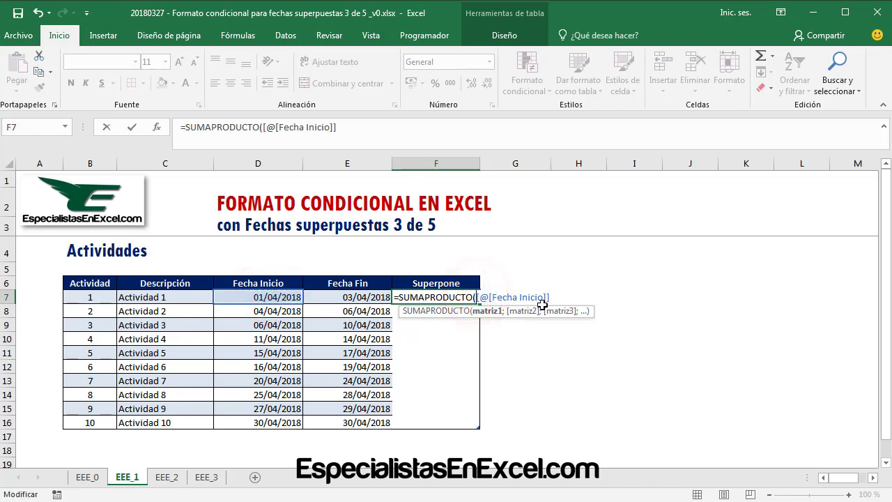
type("(")
left_click(362, 130)
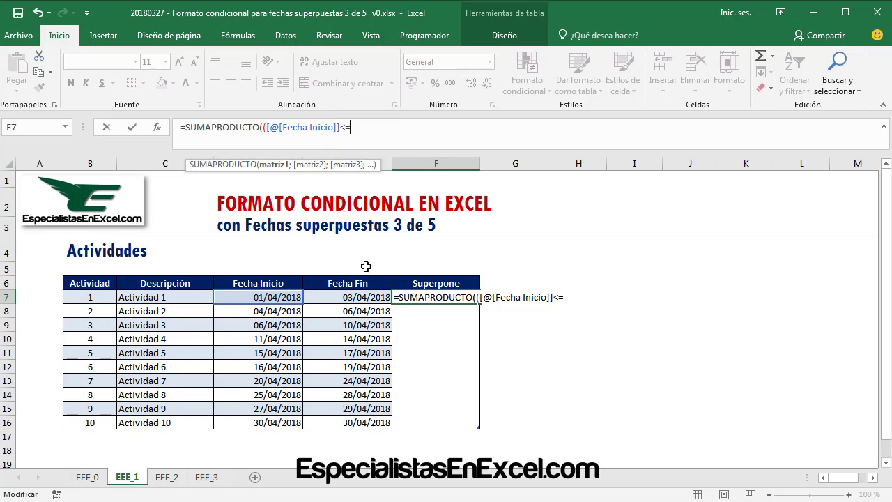
left_click_drag(365, 297, 365, 419)
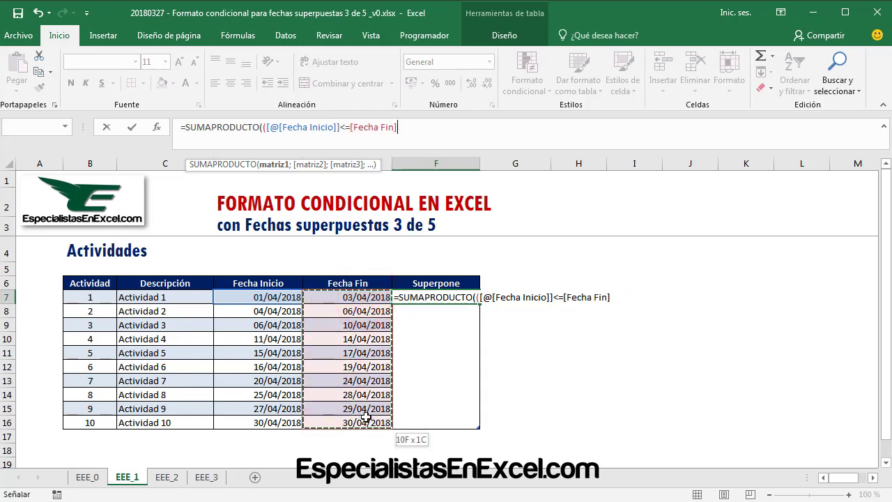
type(")*(")
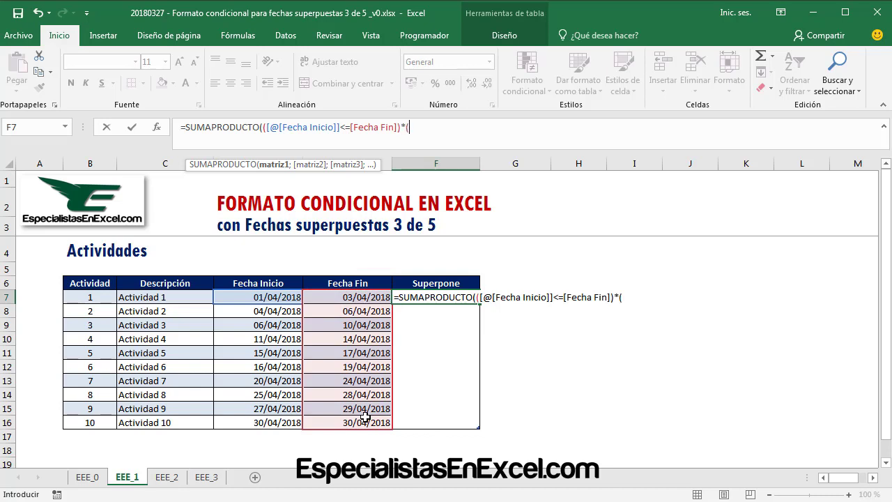
left_click(358, 299)
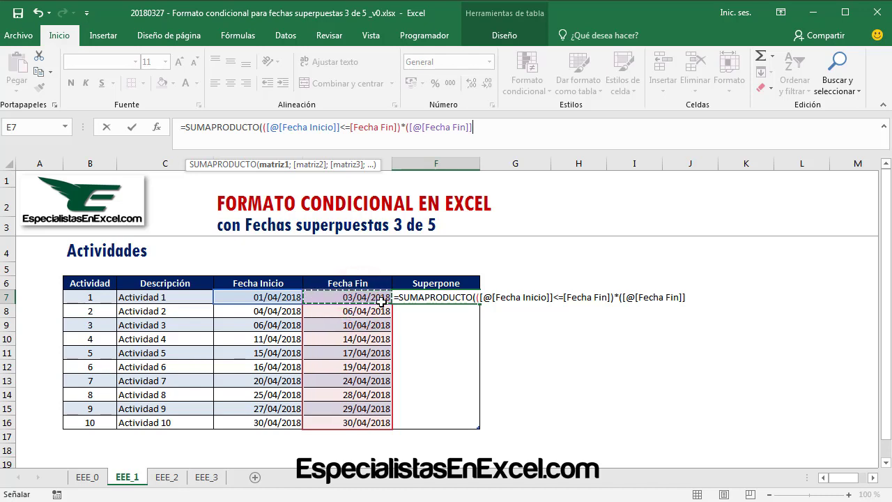
type(">=")
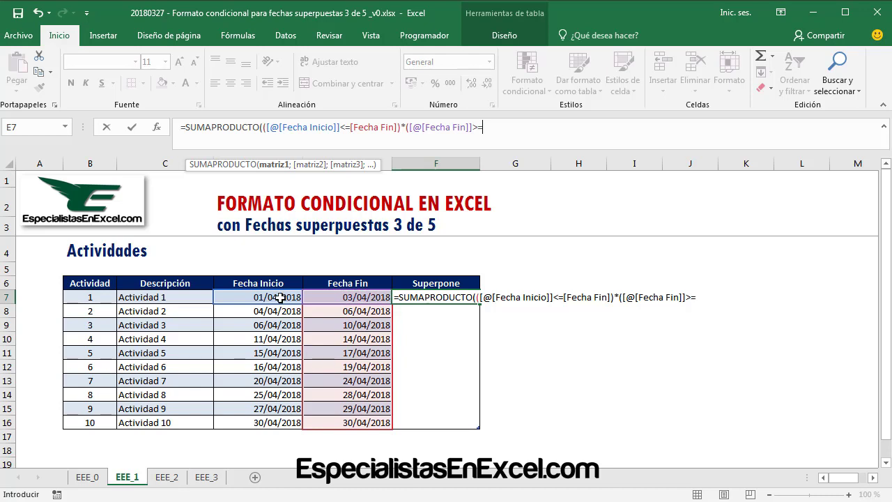
left_click_drag(279, 298, 272, 420)
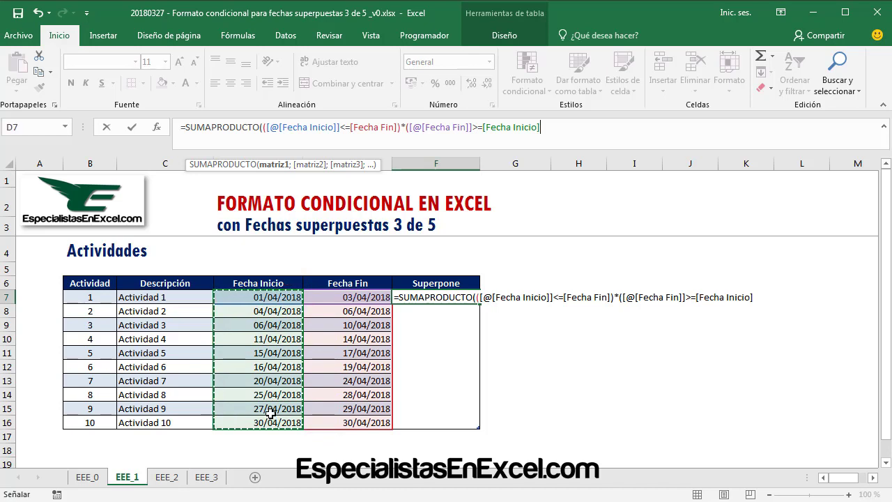
type(")")
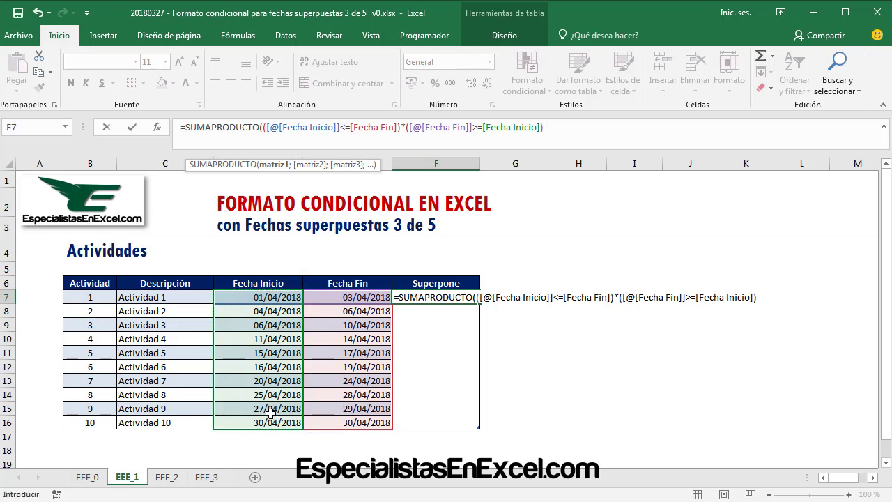
type(")")
key("Return")
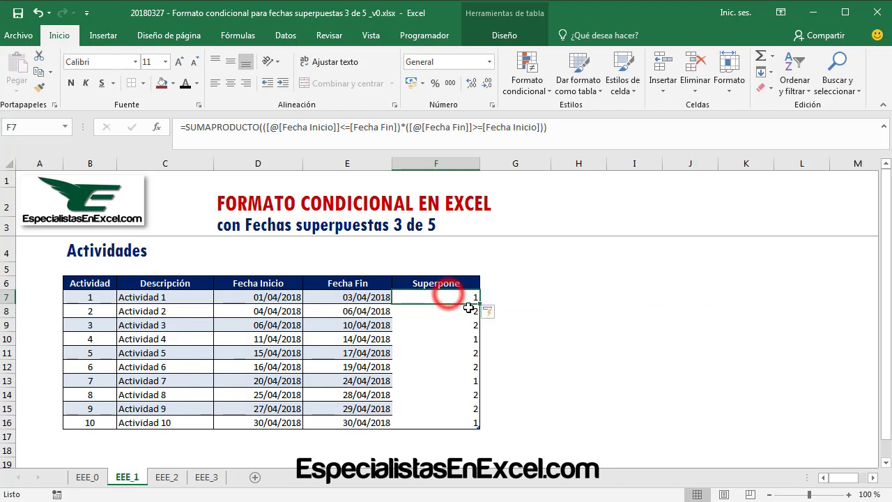
Check the overlap counts 1,2,2,1,2,2,1,2,2,1 and select the whole Superpone column.
mouse_move(468, 312)
left_mouse_down()
mouse_move(283, 311)
mouse_move(463, 330)
left_mouse_up()
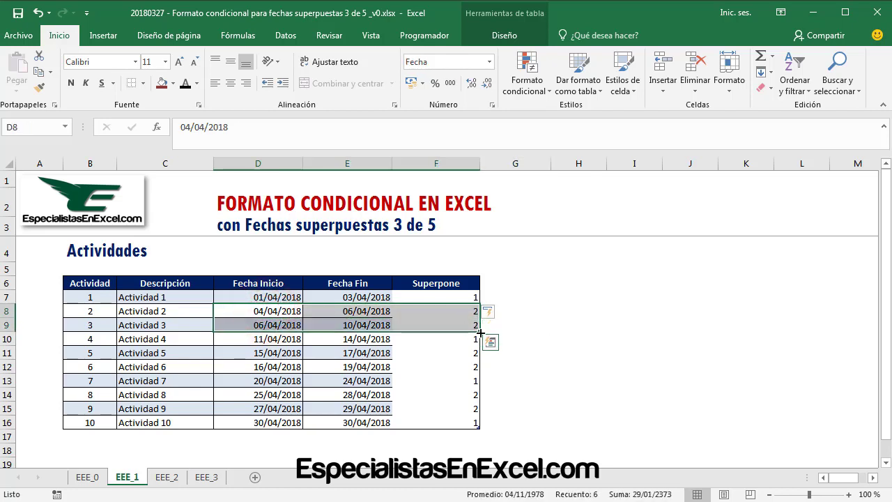
left_click(531, 325)
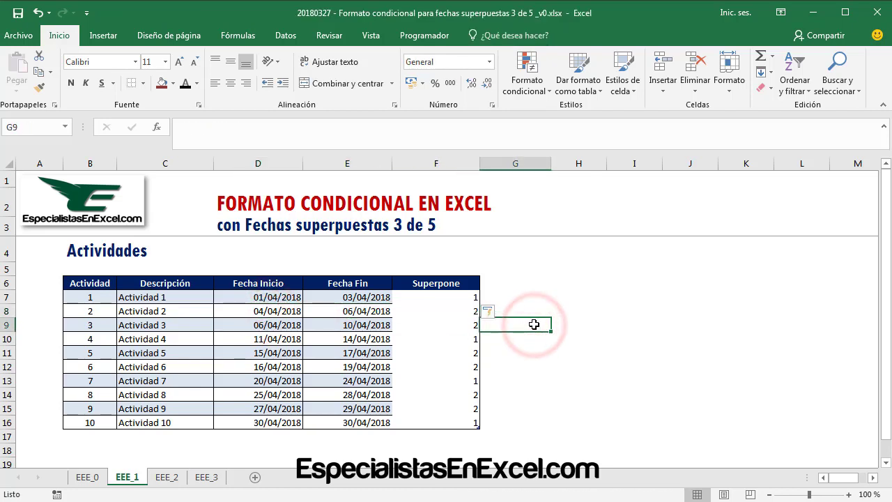
left_click(454, 291)
left_click(456, 322)
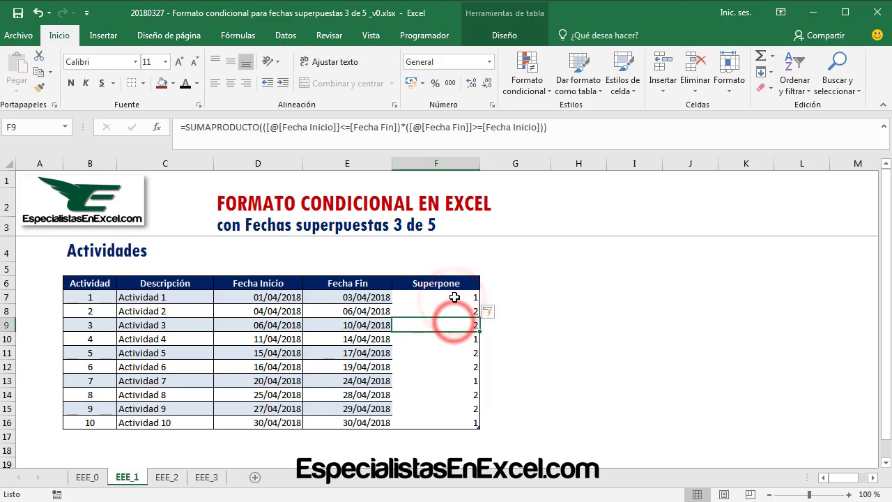
left_click(454, 296)
left_click(206, 477)
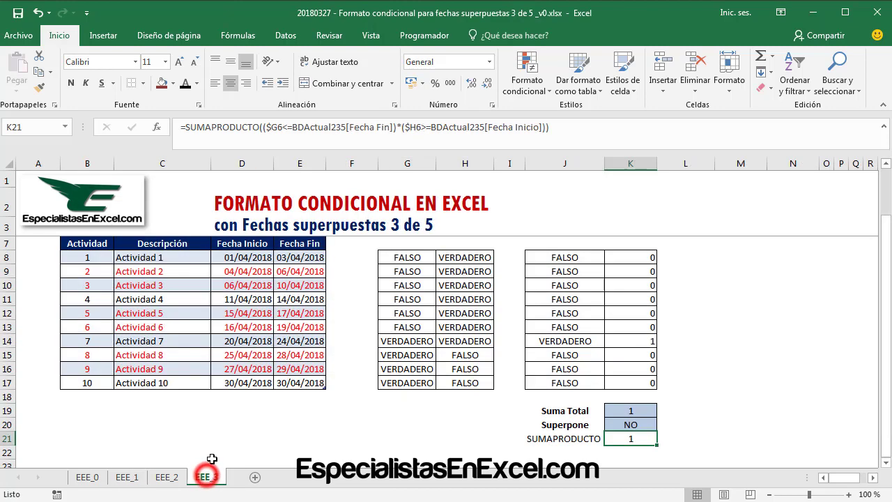
scroll(473, 299, "up", 1)
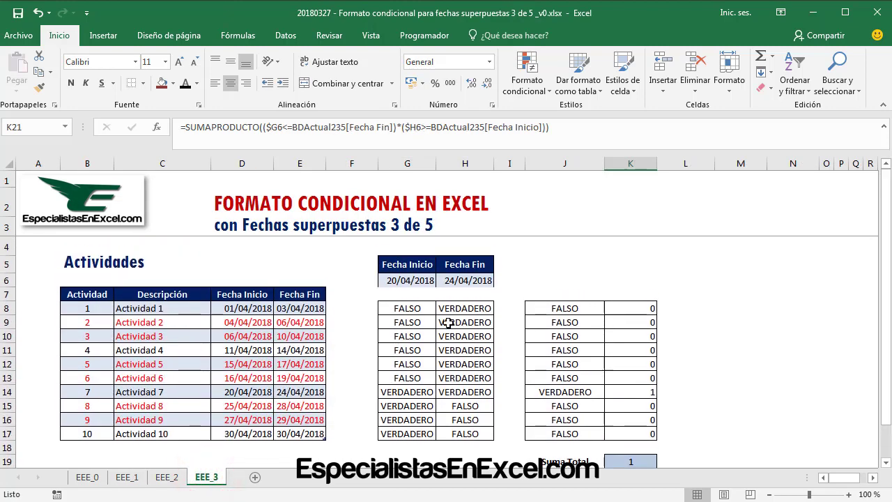
left_click(129, 479)
left_click(551, 293)
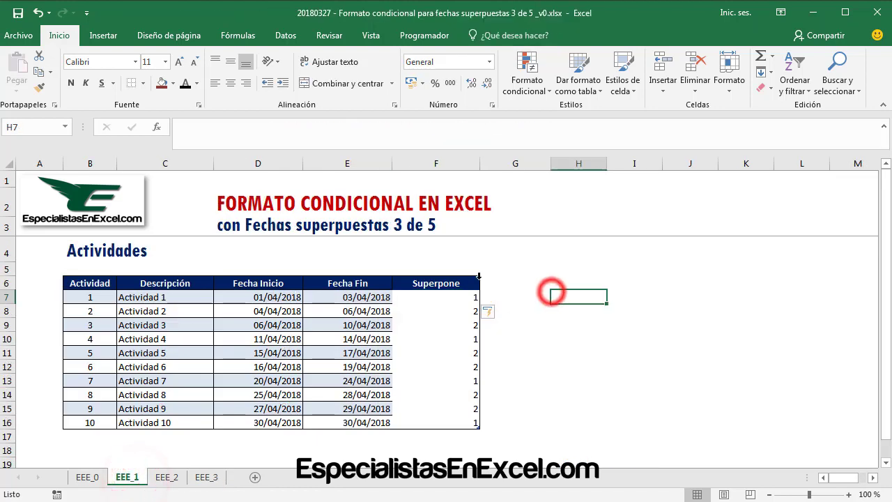
left_click(448, 300)
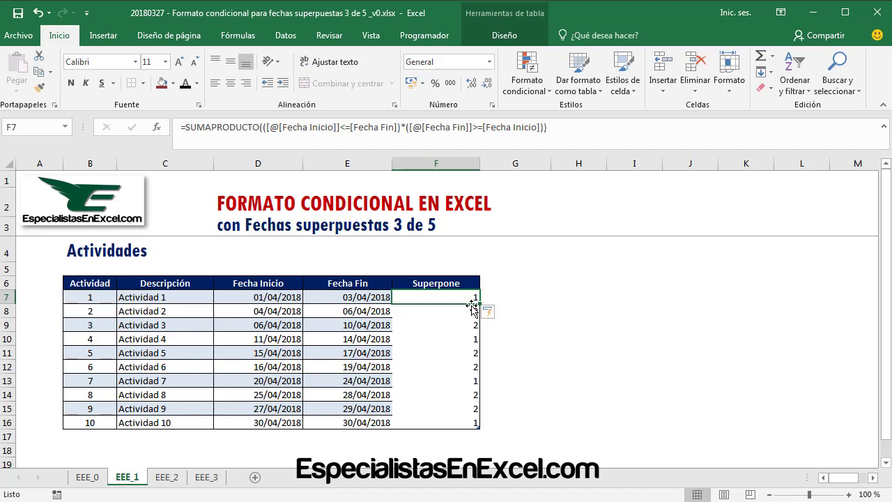
left_click(509, 282)
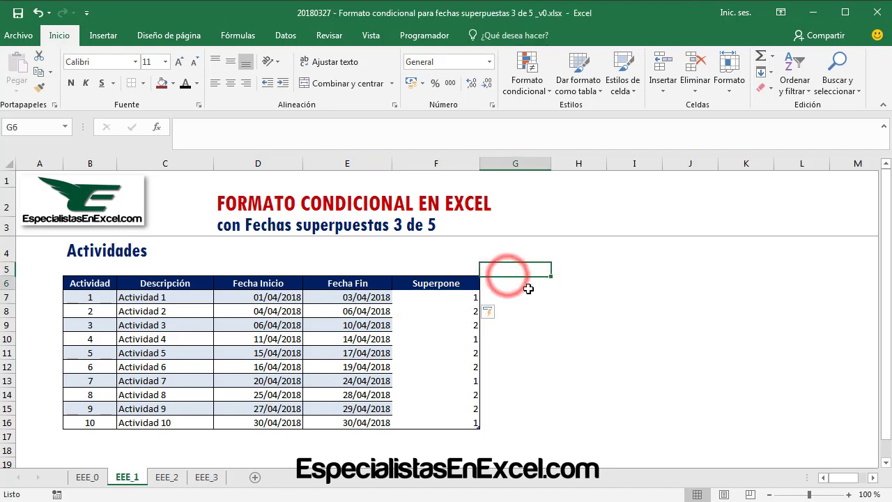
left_click_drag(464, 283, 471, 422)
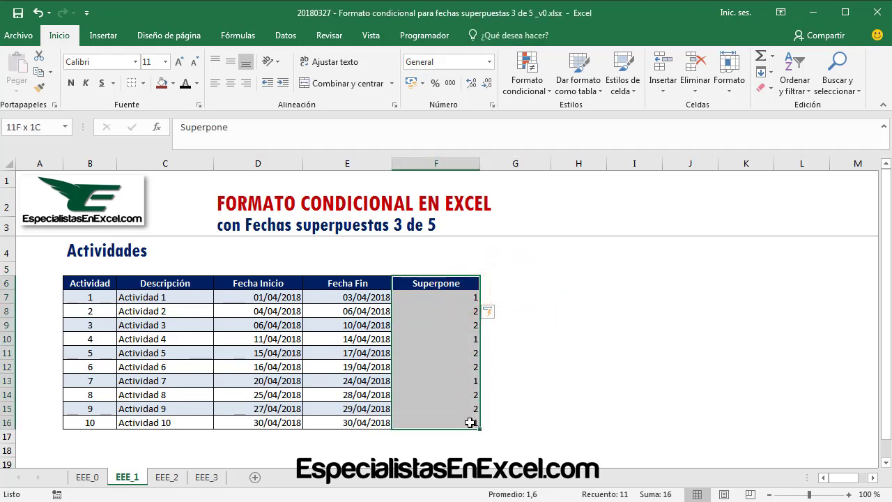
Clear and delete the Superpone column from the table, then select the data B7:E16.
key("Delete")
left_click(589, 368)
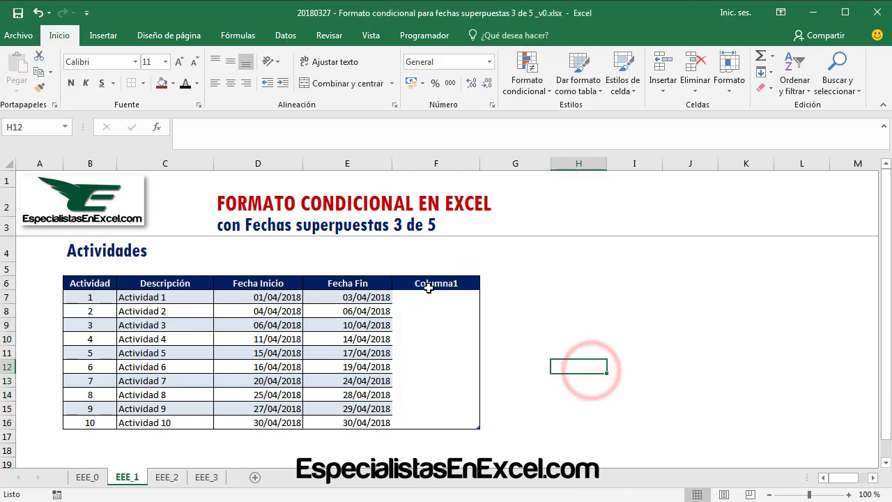
left_click_drag(428, 288, 432, 422)
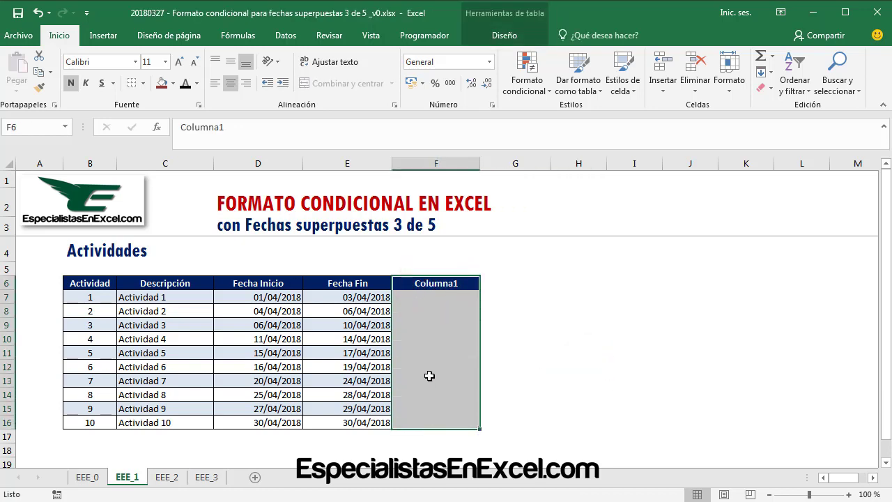
right_click(429, 376)
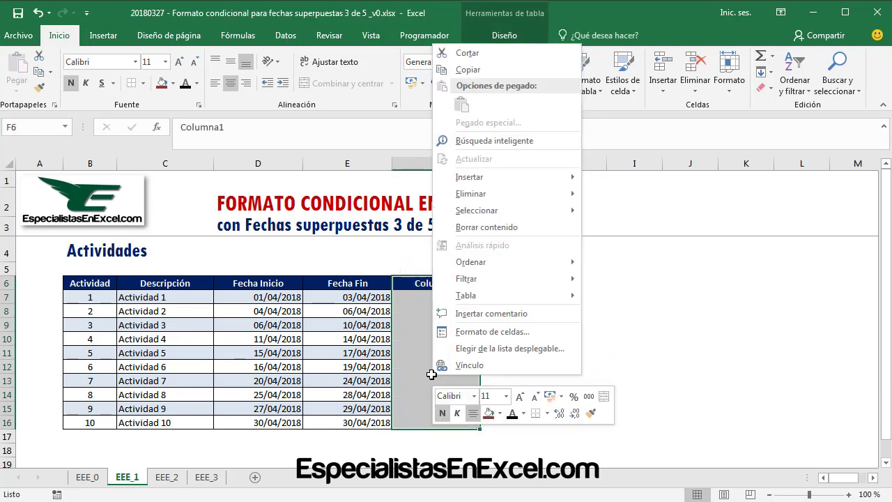
left_click(471, 194)
left_click(661, 198)
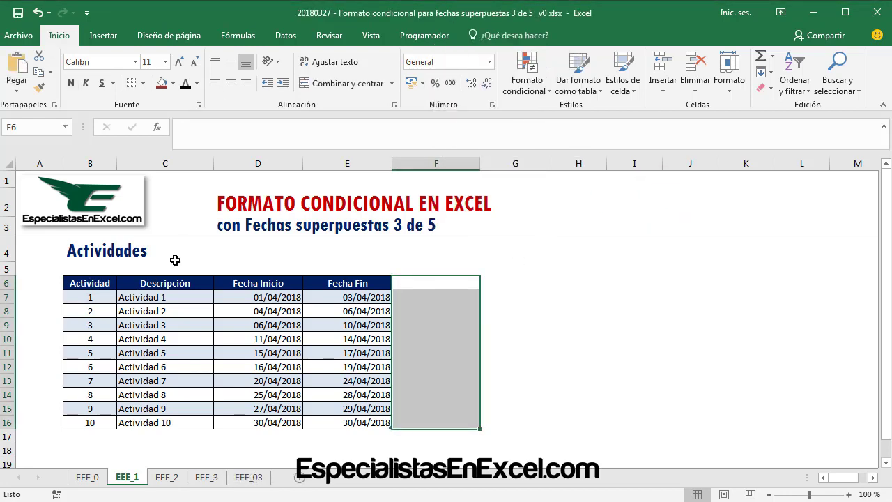
left_click_drag(72, 297, 366, 422)
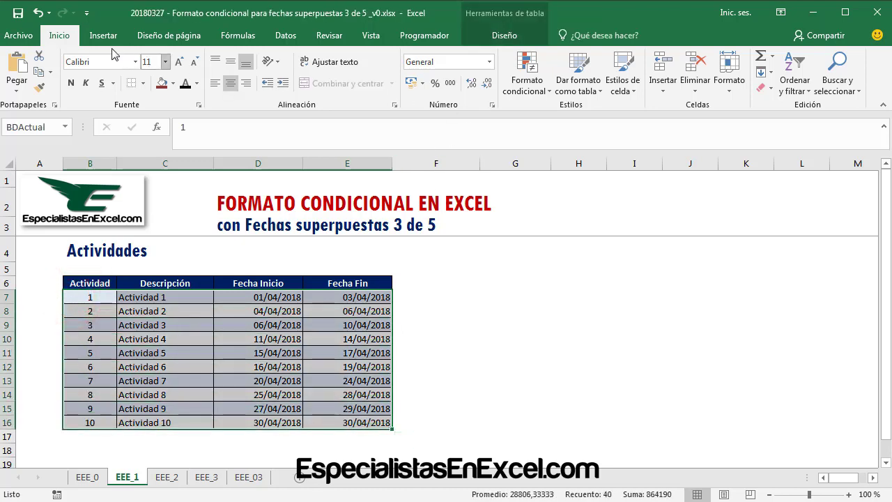
Create a new formula-based conditional formatting rule, starting its formula with =SUMAPRODUCTO(($D7.
left_click(59, 35)
left_click(548, 90)
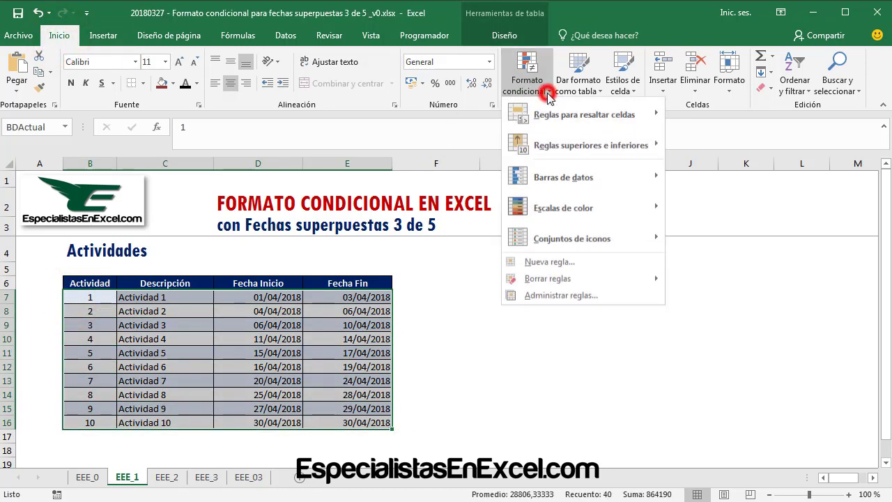
left_click(562, 295)
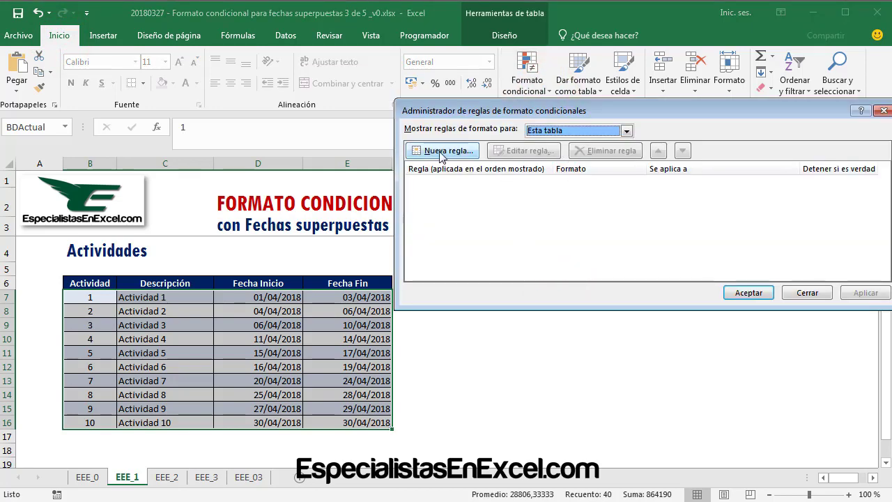
left_click_drag(517, 110, 487, 107)
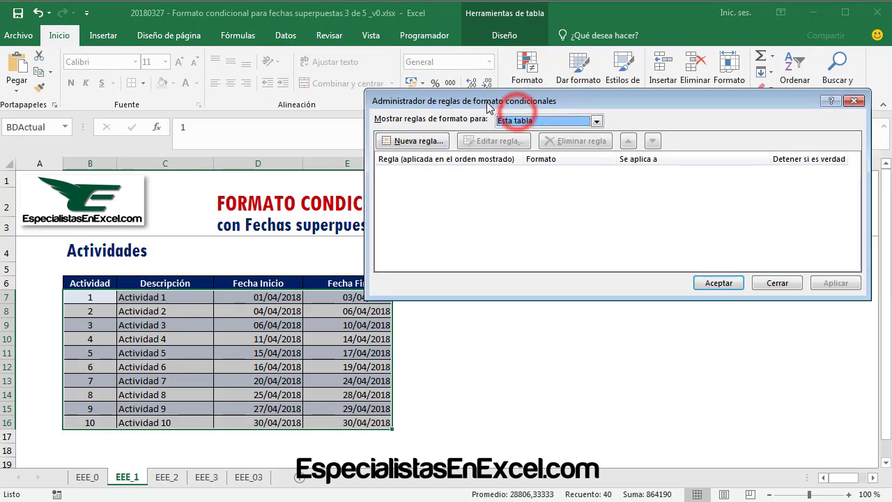
left_click(417, 140)
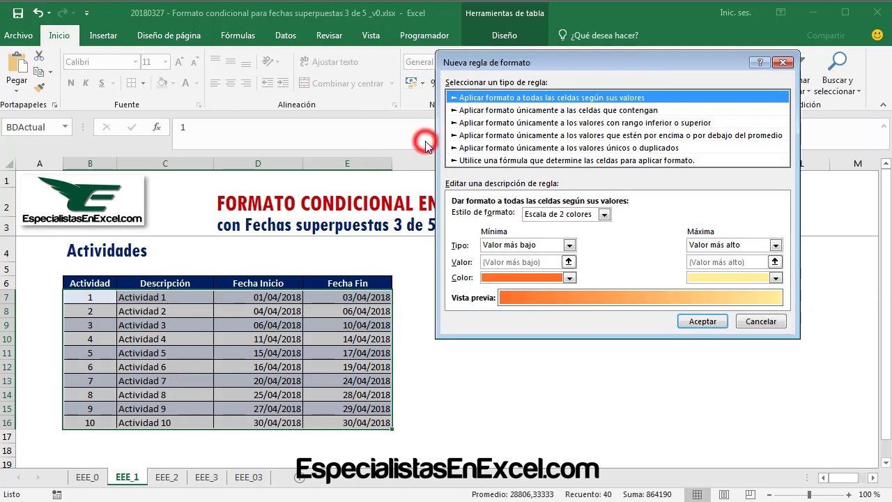
left_click(645, 161)
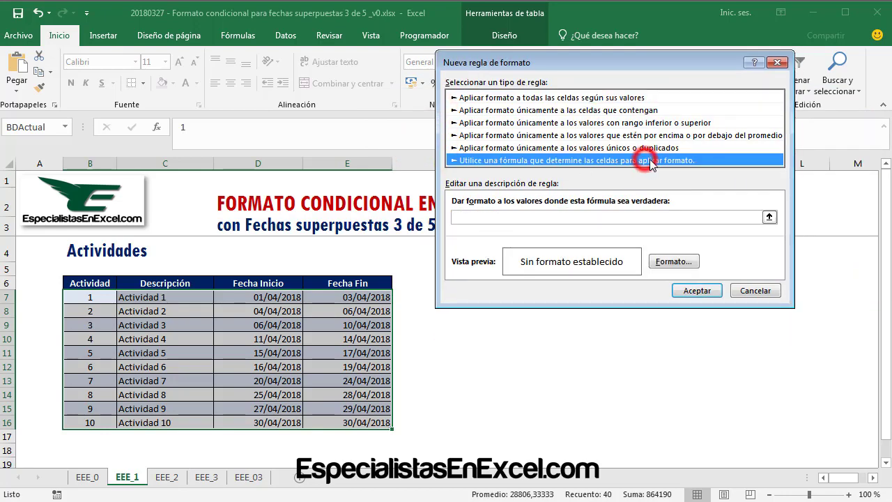
left_click(476, 217)
type("=")
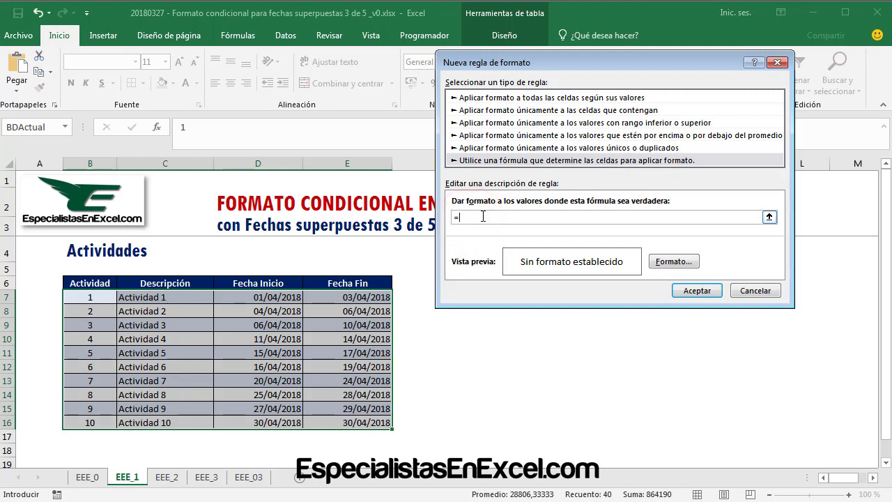
type("SUMAR")
type("PRODUCT")
type("O")
type("((")
left_click(273, 296)
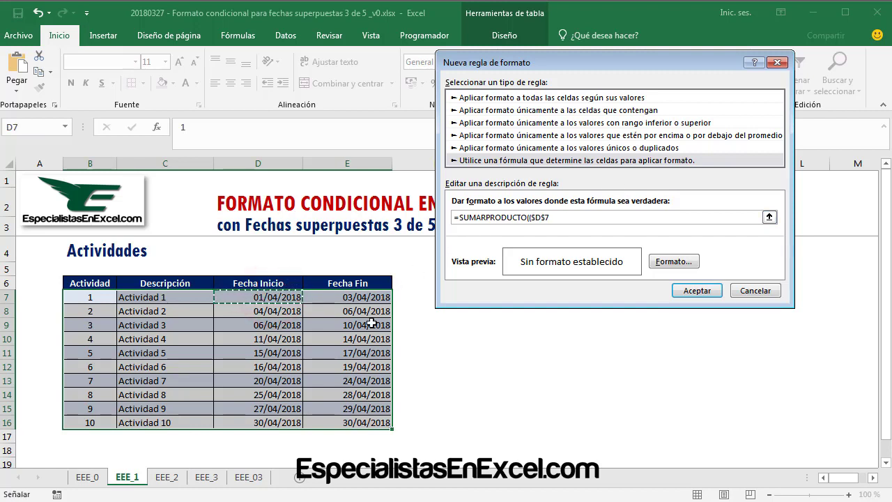
key("F4")
key("F4")
Complete the rule formula with ($D7<=$E$7:$E$16)*($E7>=$D$7:$D$16) overlap conditions.
type("=")
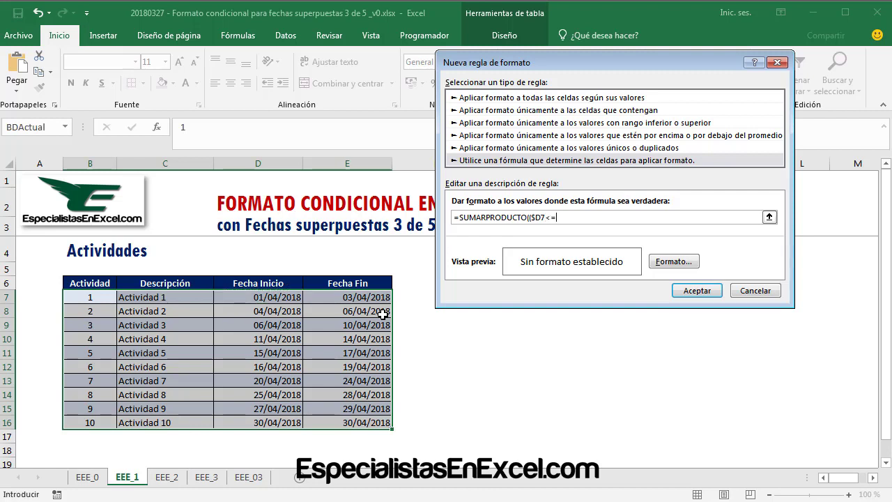
left_click_drag(359, 298, 357, 421)
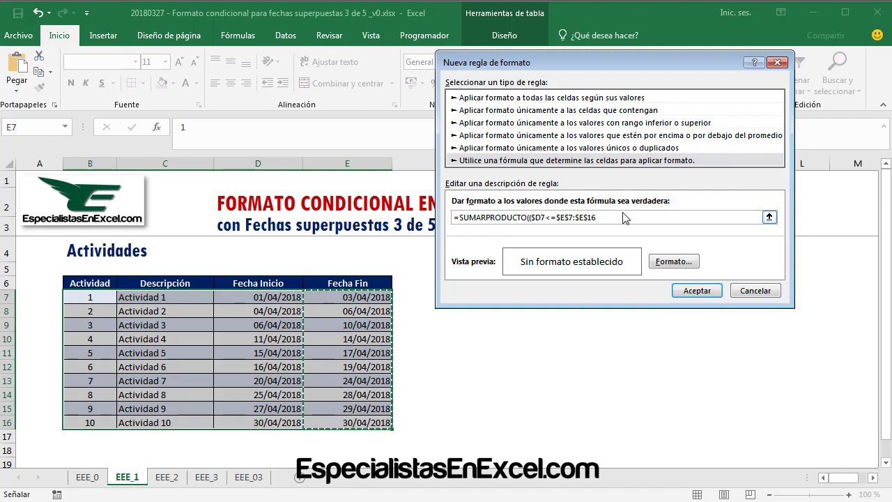
type(")*")
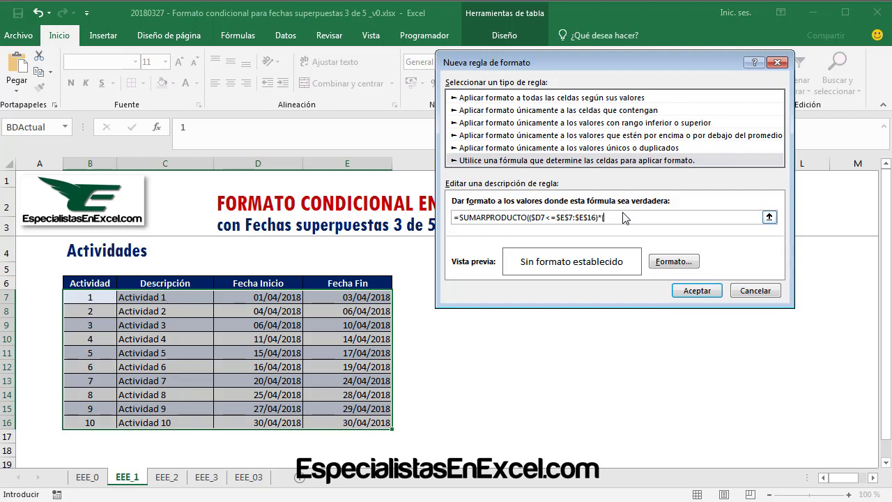
left_click(354, 296)
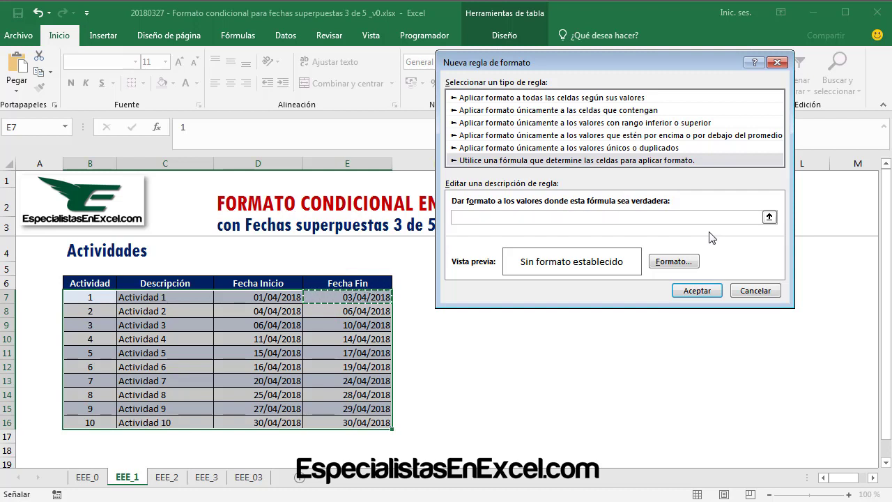
key("F4")
key("F4")
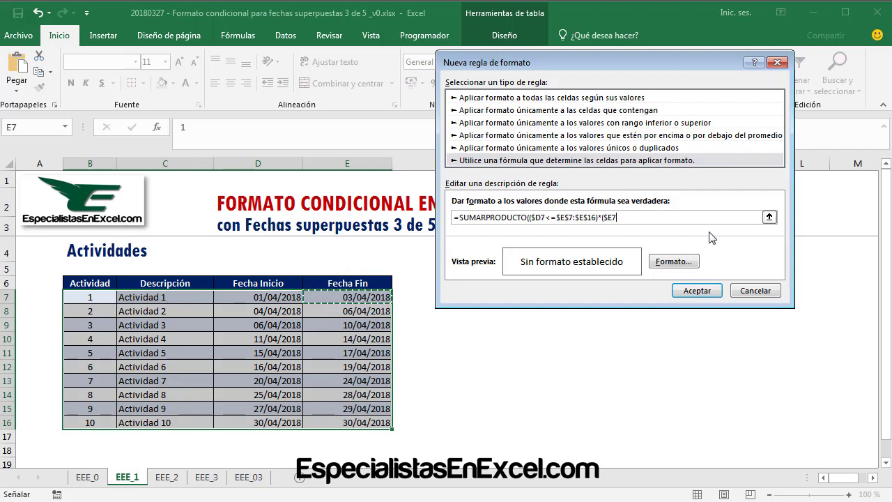
type(">=")
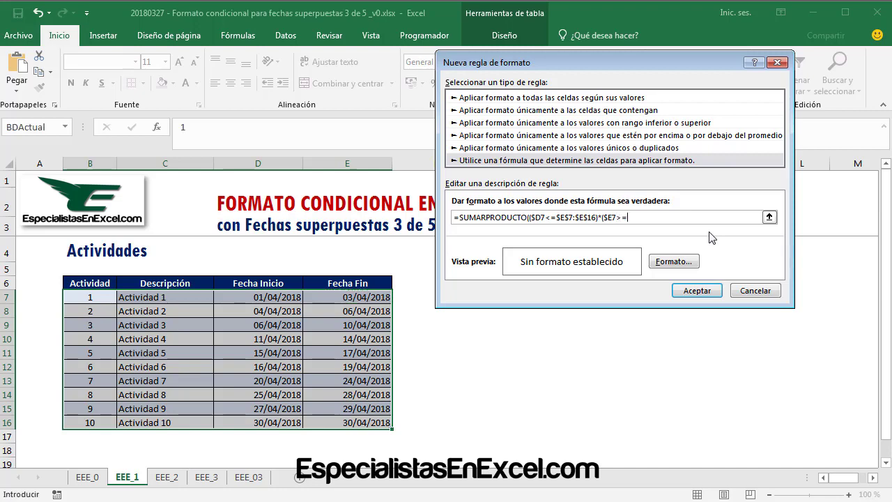
left_click_drag(237, 297, 263, 425)
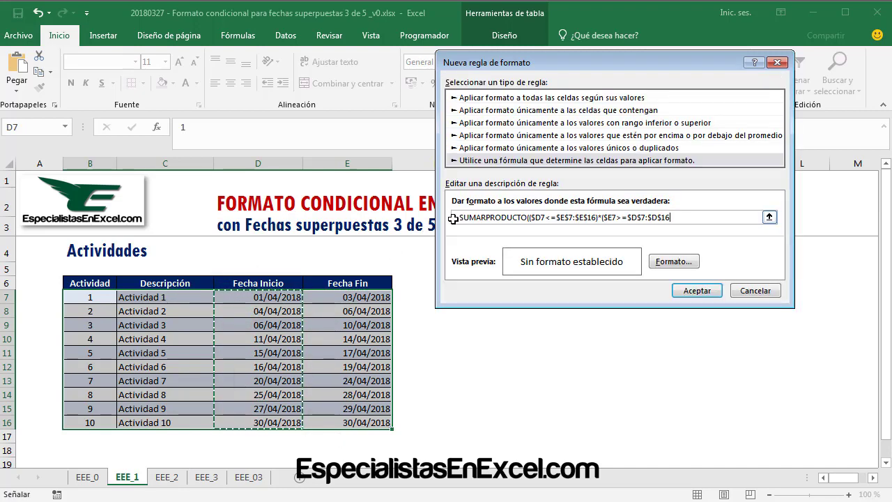
type(")")
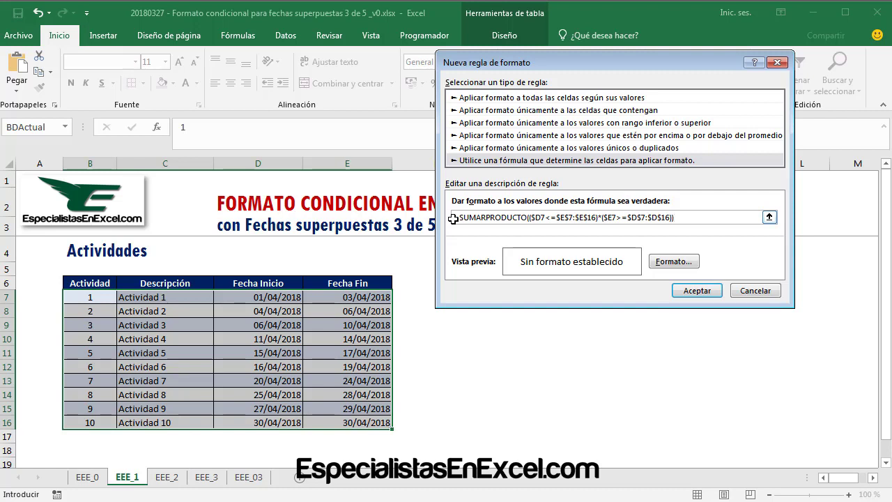
Correct the misspelled SUMARPRODUCTO to SUMAPRODUCTO in the rule formula.
left_click(483, 219)
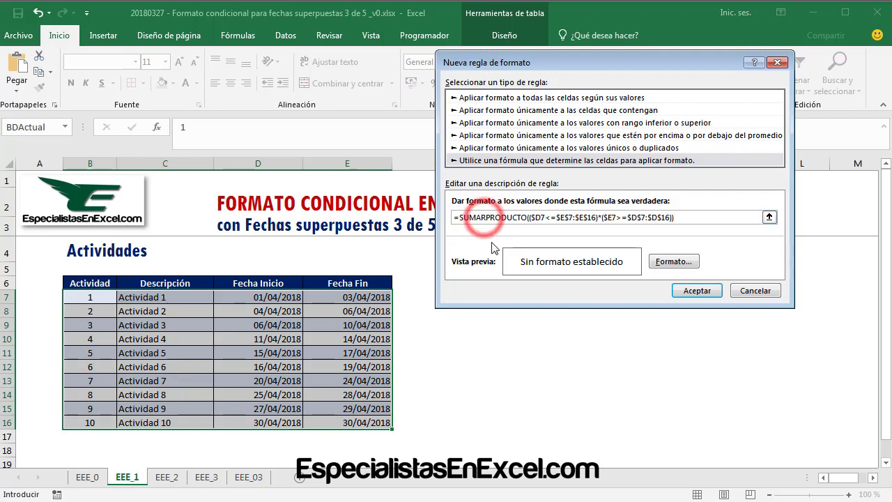
key("BackSpace")
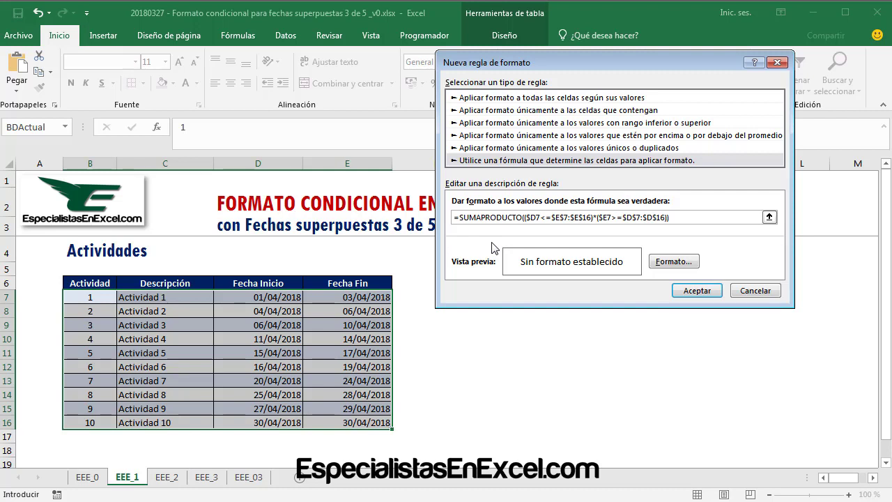
left_click(695, 216)
Append >1 to the formula and give matching rows an orange fill.
type(">")
type("1")
left_click(674, 262)
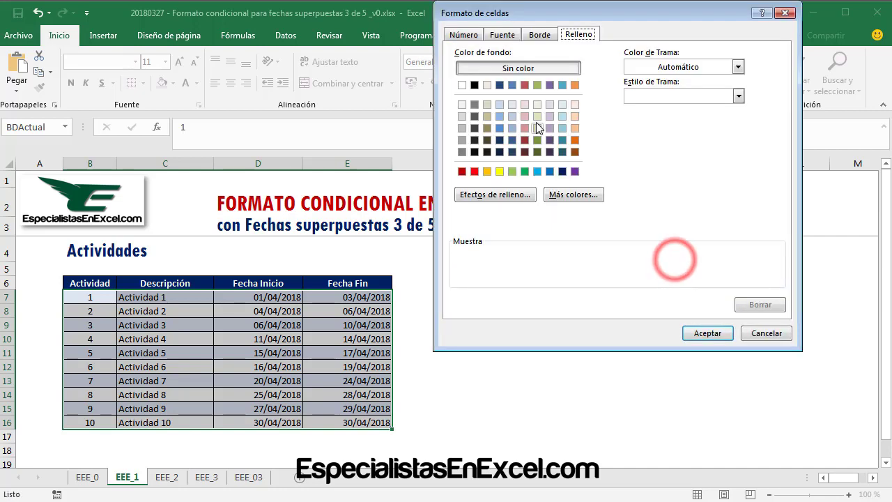
left_click(575, 140)
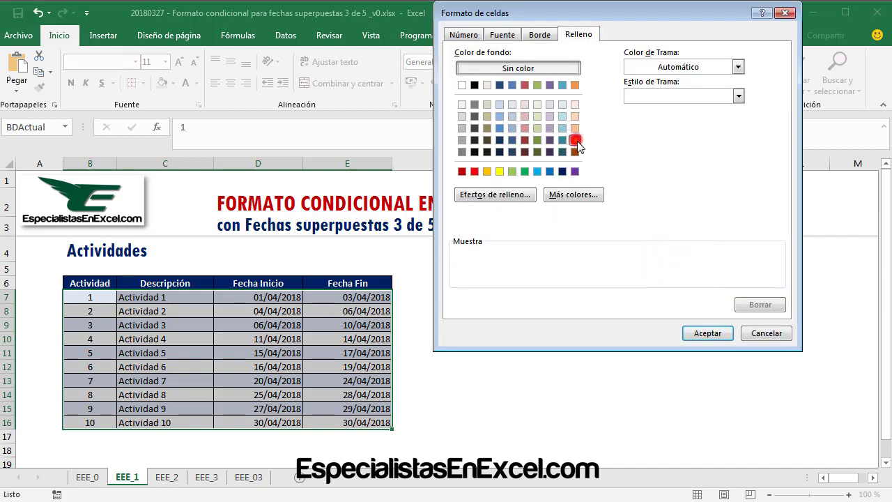
left_click(707, 334)
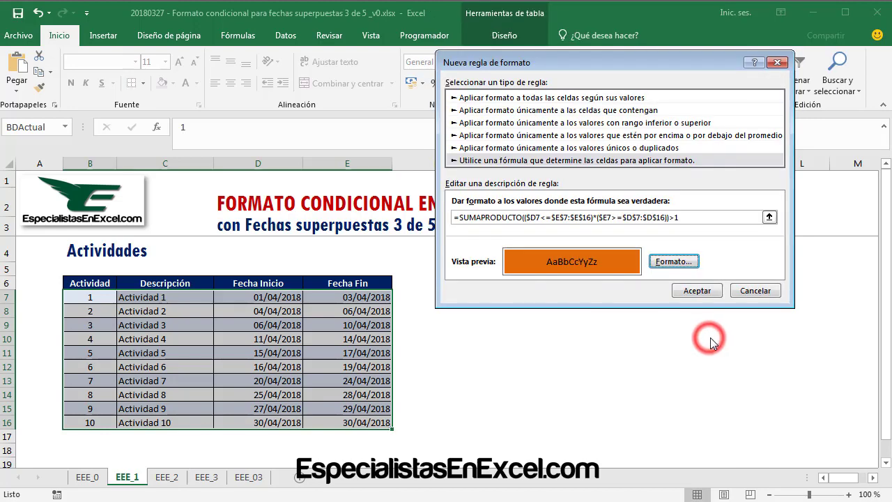
Apply the overlap rule so Actividades 2, 3, 5, 6, 8 and 9 turn orange.
left_click(696, 290)
left_click(823, 283)
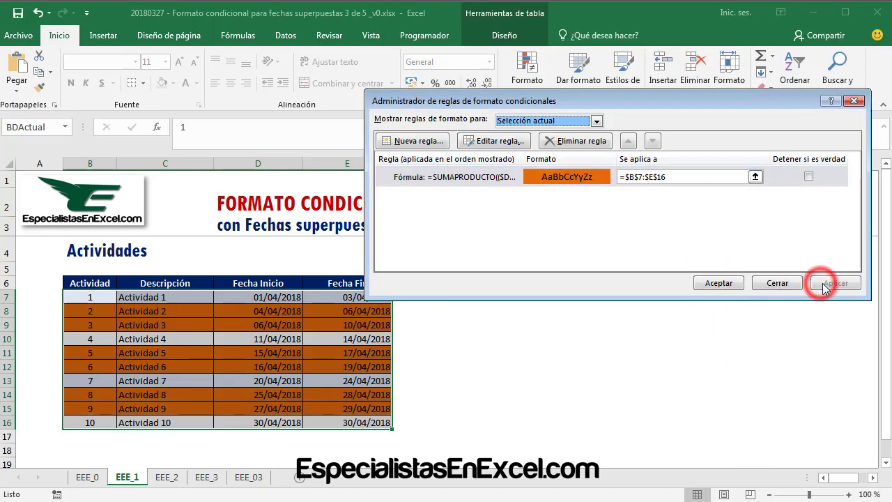
left_click(719, 283)
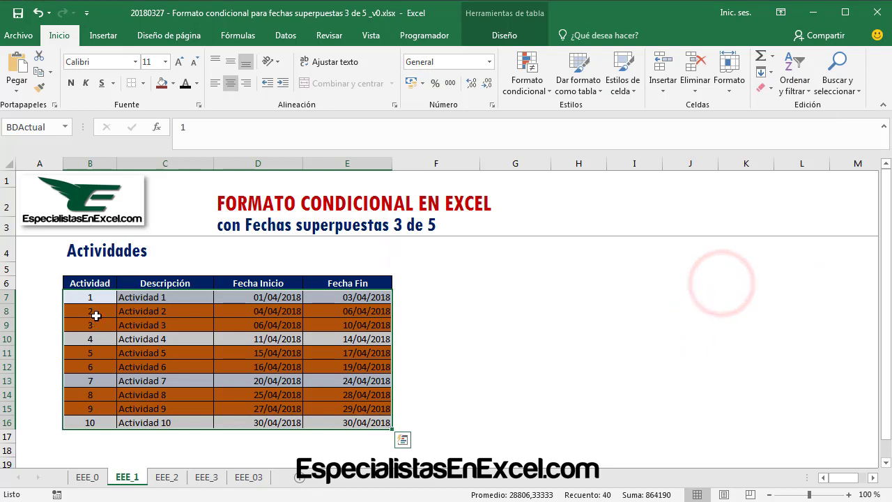
left_click(92, 312)
left_click(339, 311)
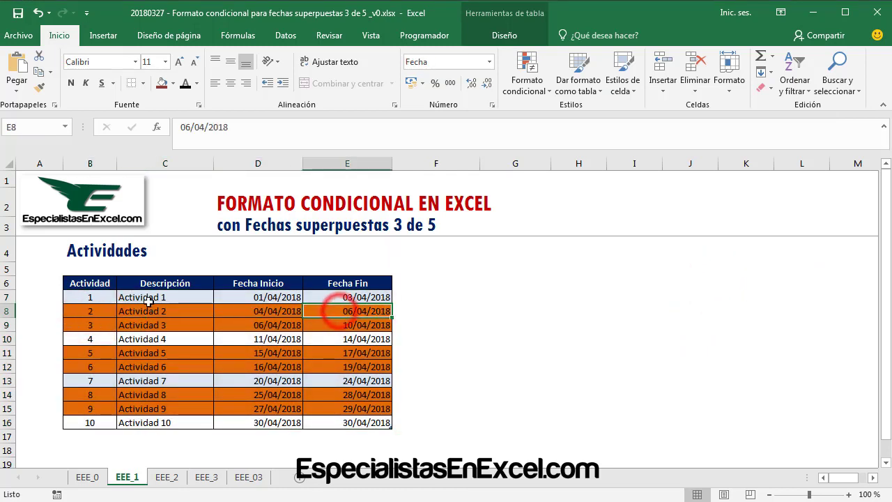
mouse_move(90, 311)
left_mouse_down()
mouse_move(370, 315)
mouse_move(377, 323)
left_mouse_up()
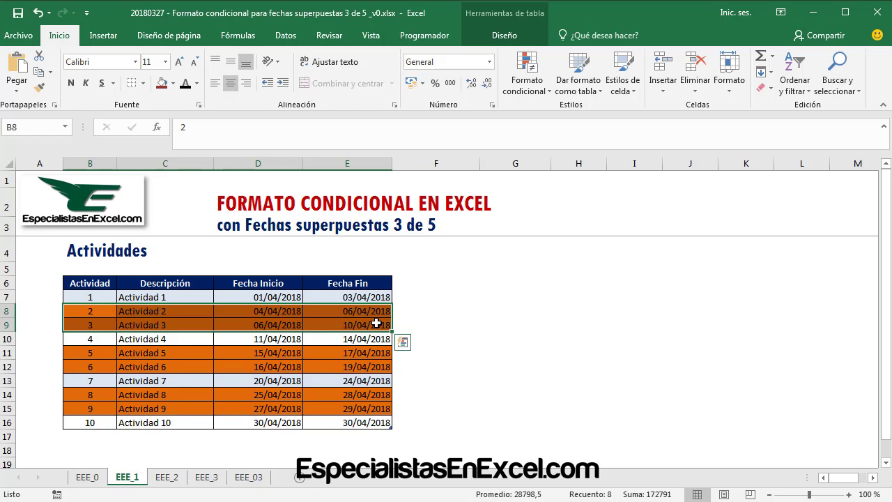
left_click_drag(251, 296, 278, 427)
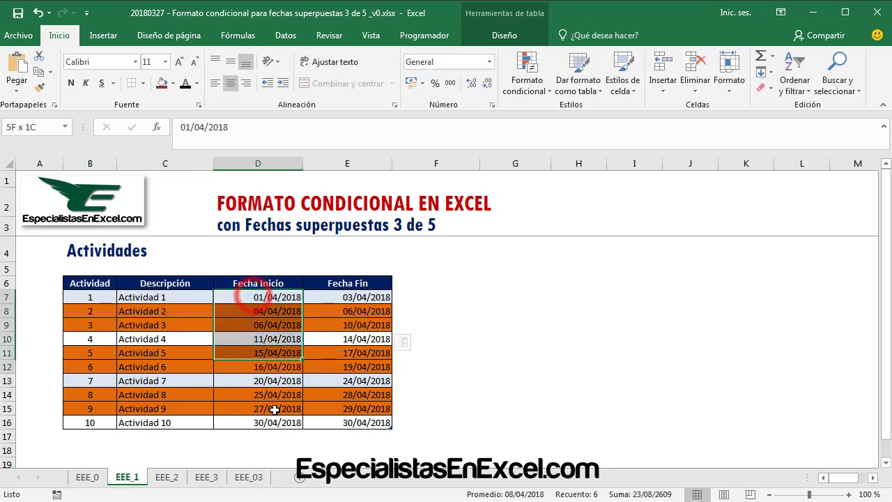
mouse_move(359, 296)
left_mouse_down()
mouse_move(369, 416)
mouse_move(362, 432)
left_mouse_up()
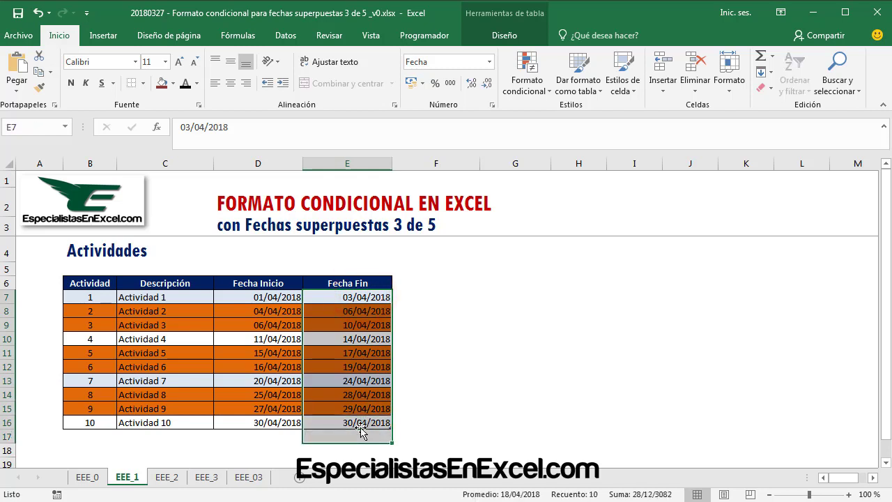
left_click(360, 365)
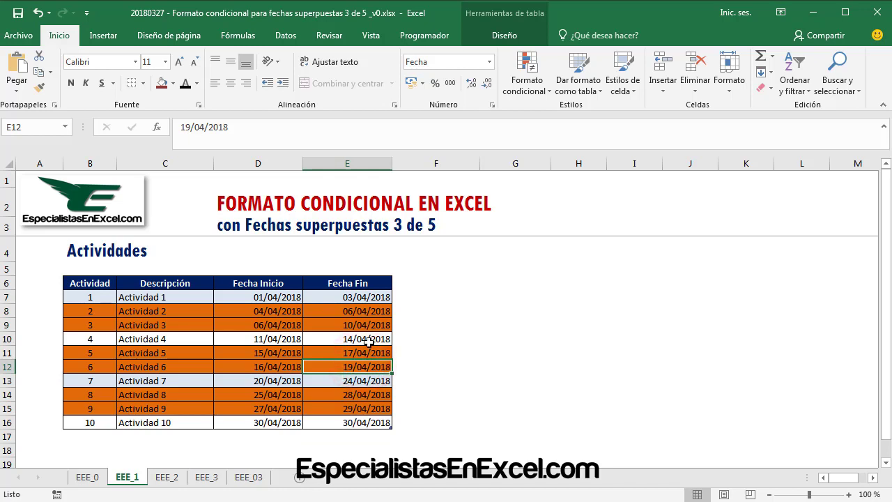